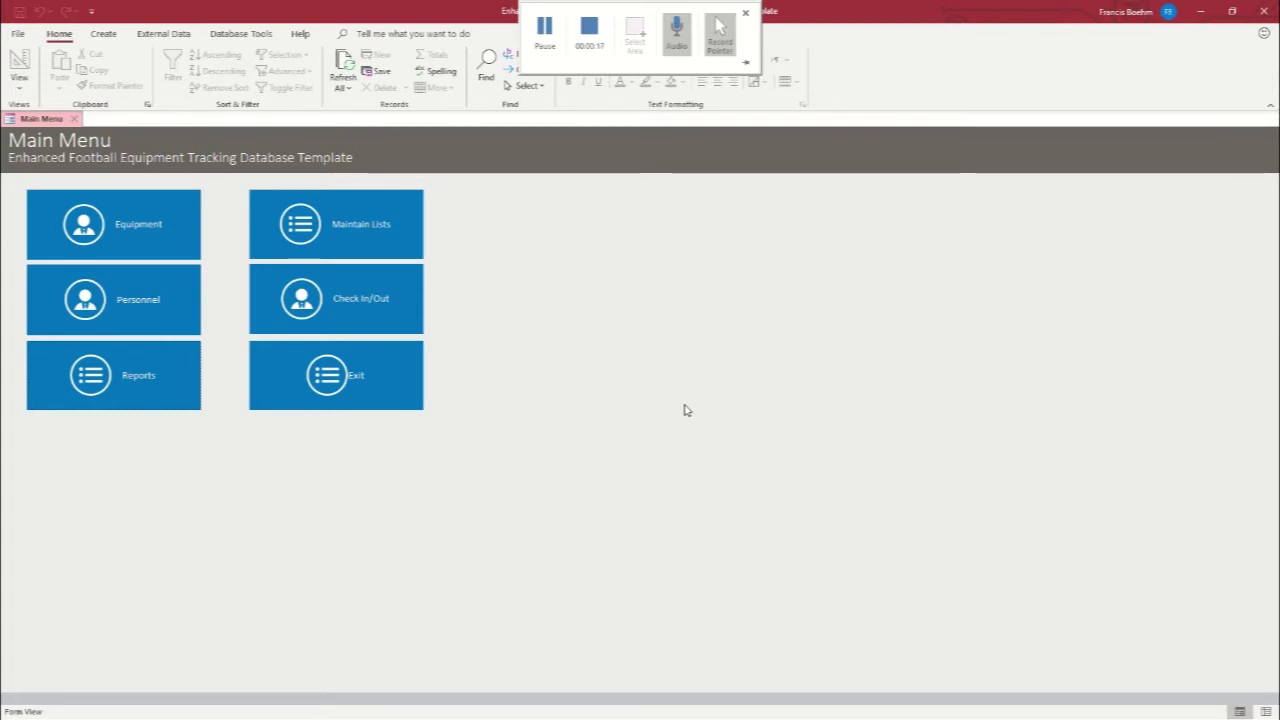
# Open the Personnel search from the football equipment database's Main Menu
pyautogui.click(123, 300)
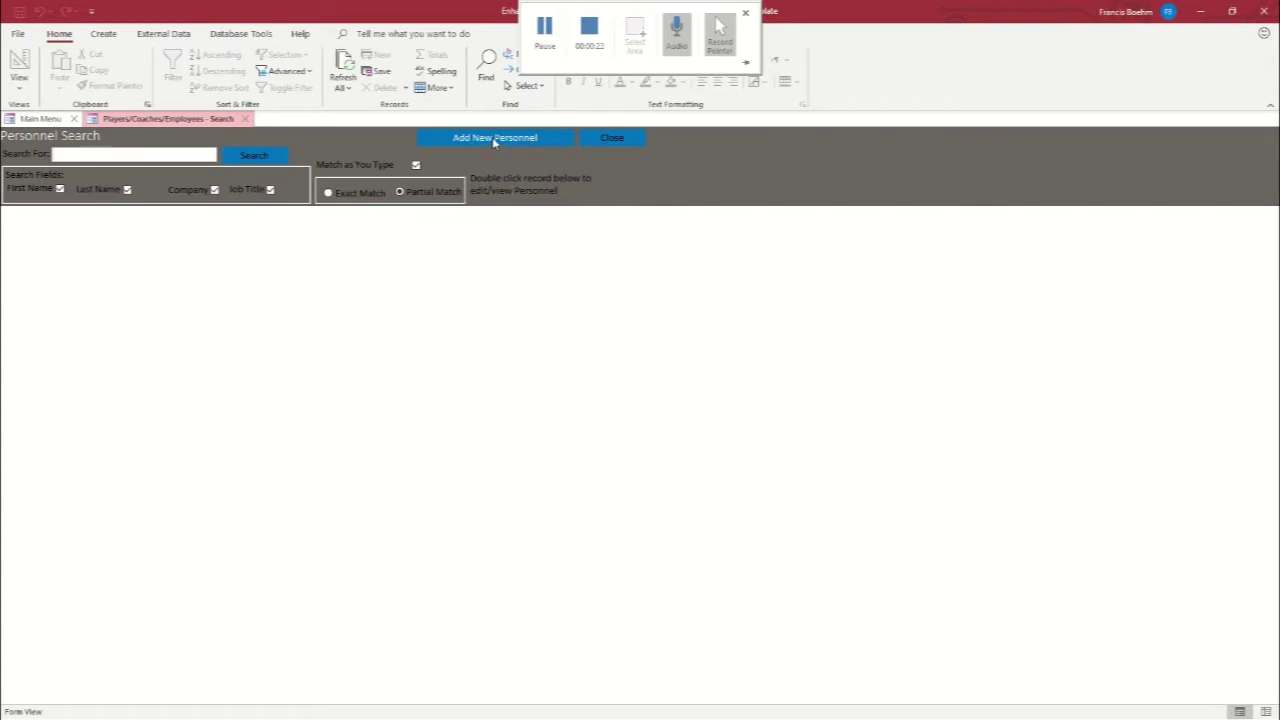
# Start a new personnel record: name, birth date 01/01/83, gender M, position Coach, team Example
pyautogui.click(494, 140)
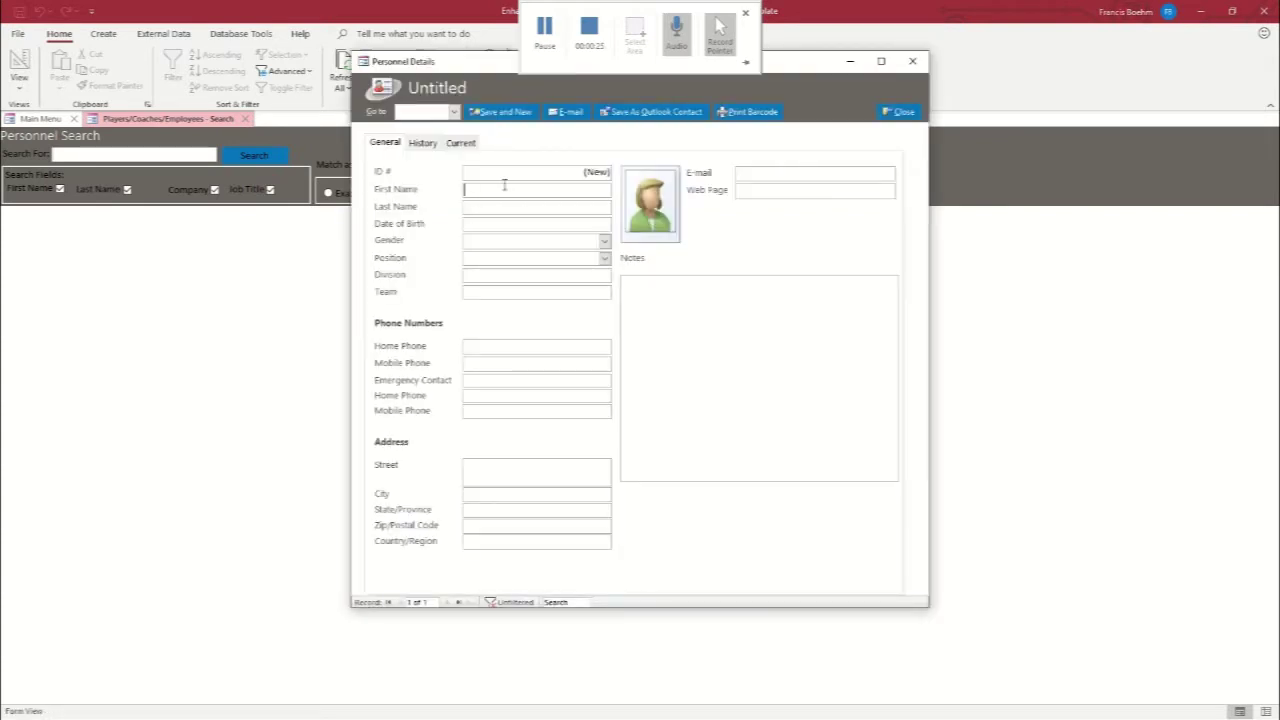
pyautogui.write('John')
pyautogui.press('Tab')
pyautogui.write('Doe')
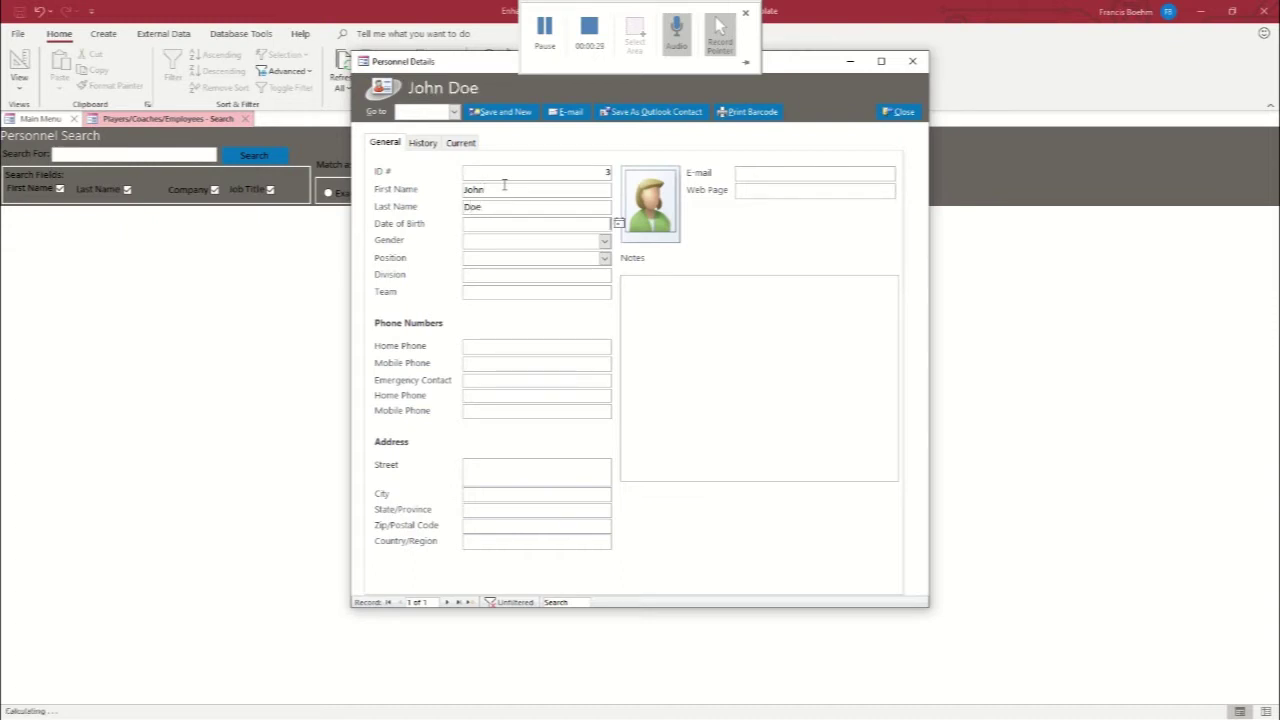
pyautogui.press('Tab')
pyautogui.write('01/01/83')
pyautogui.press('Tab')
pyautogui.click(604, 241)
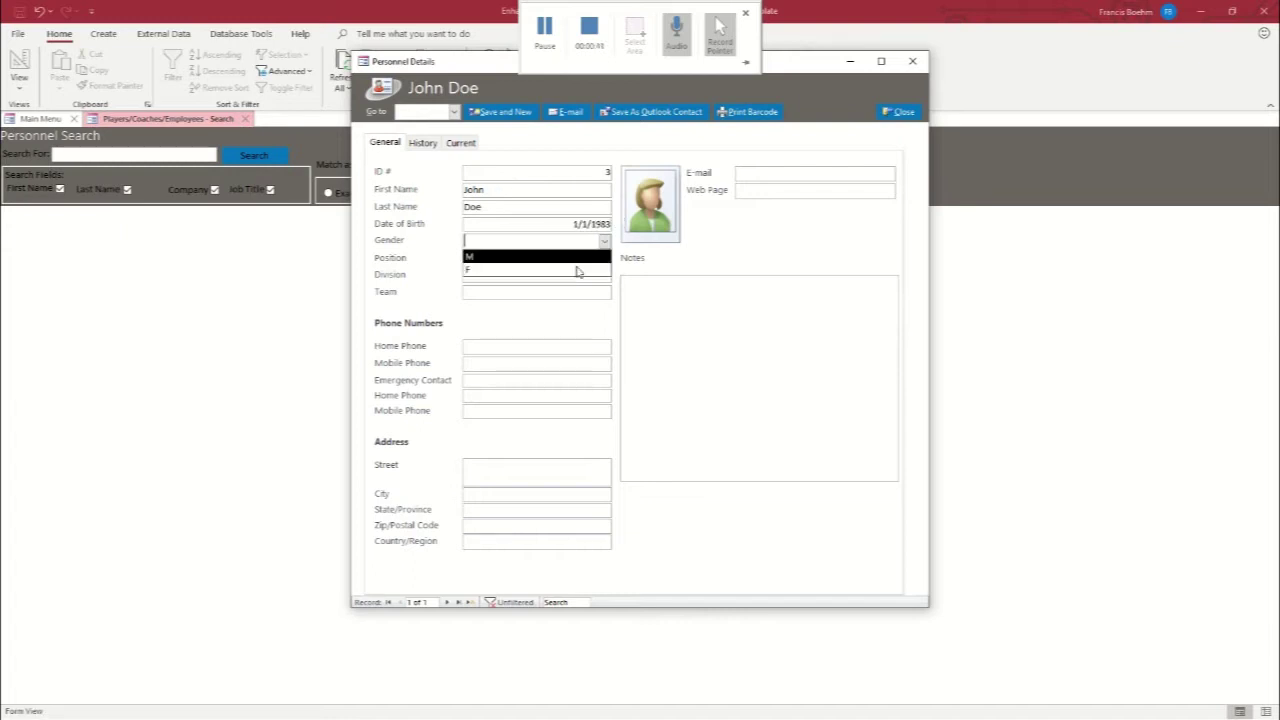
pyautogui.click(538, 261)
pyautogui.click(604, 258)
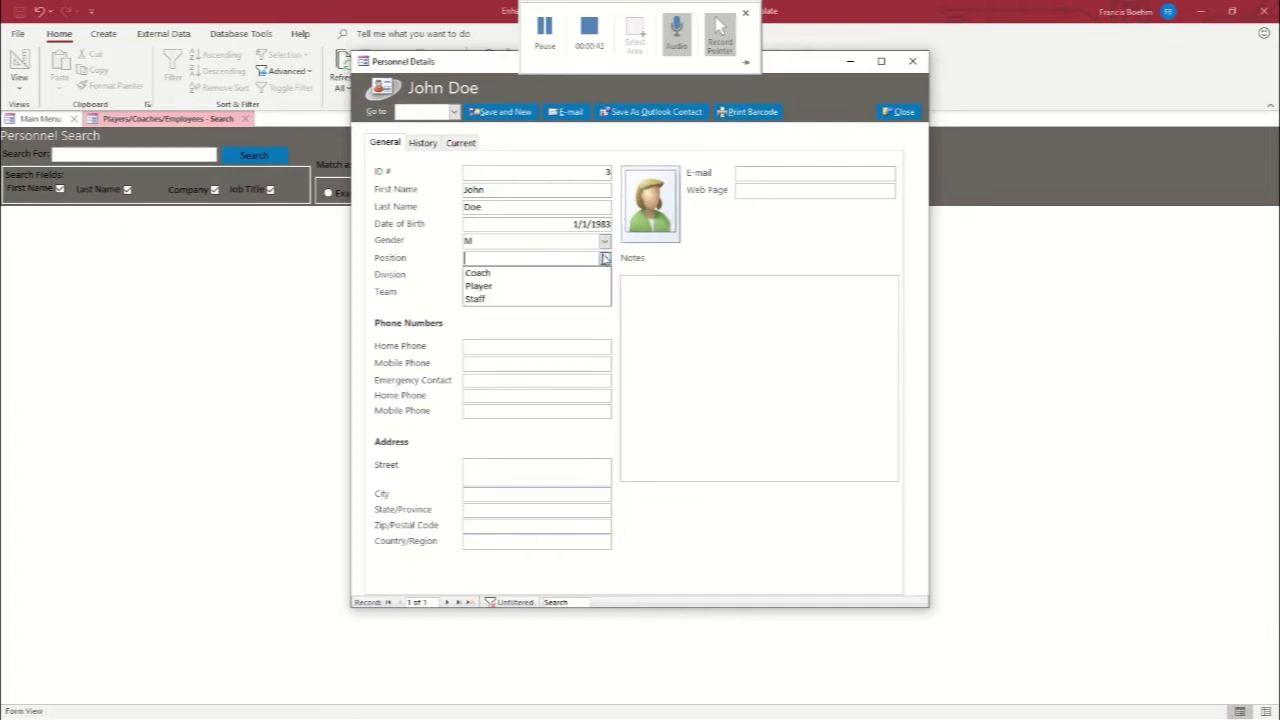
pyautogui.click(500, 273)
pyautogui.click(483, 293)
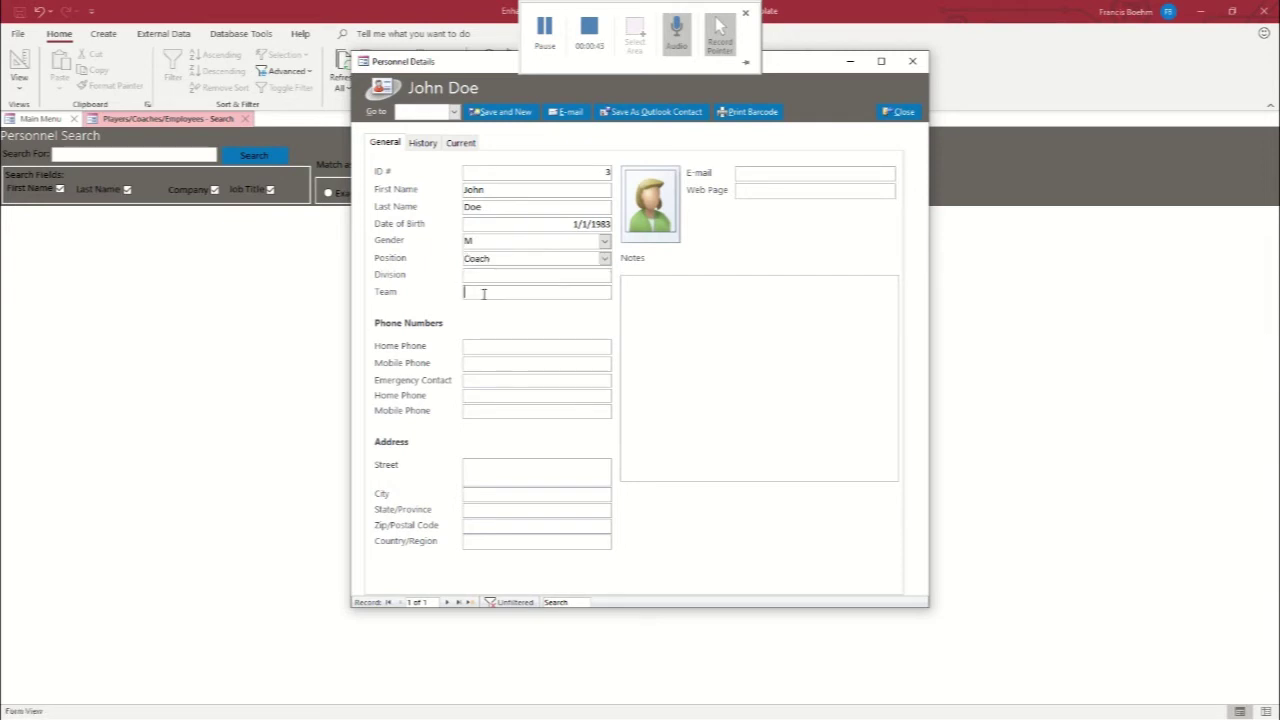
pyautogui.write('Example')
# Fill in the coach's mobile phone number and full postal address, including state, postal code and country
pyautogui.click(489, 364)
pyautogui.write('(123) 555-6789')
pyautogui.press('Tab')
pyautogui.press('Tab')
pyautogui.press('Tab')
pyautogui.press('Tab')
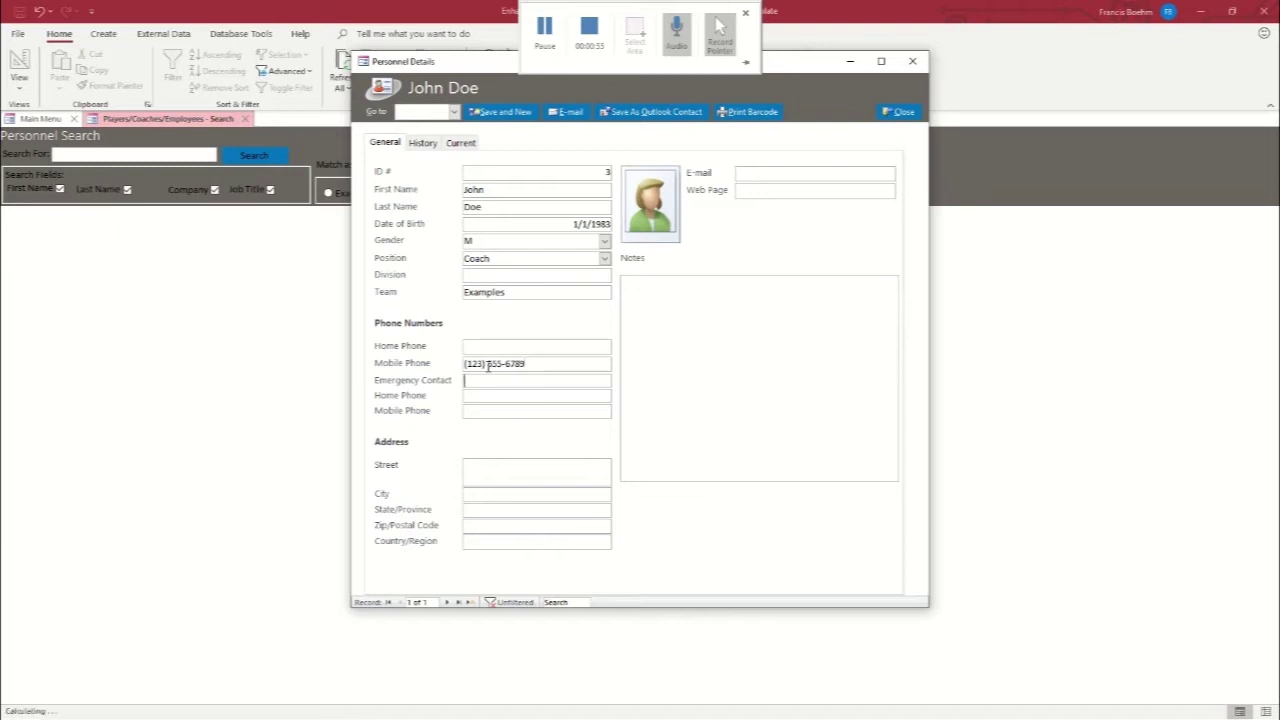
pyautogui.write('Example Address')
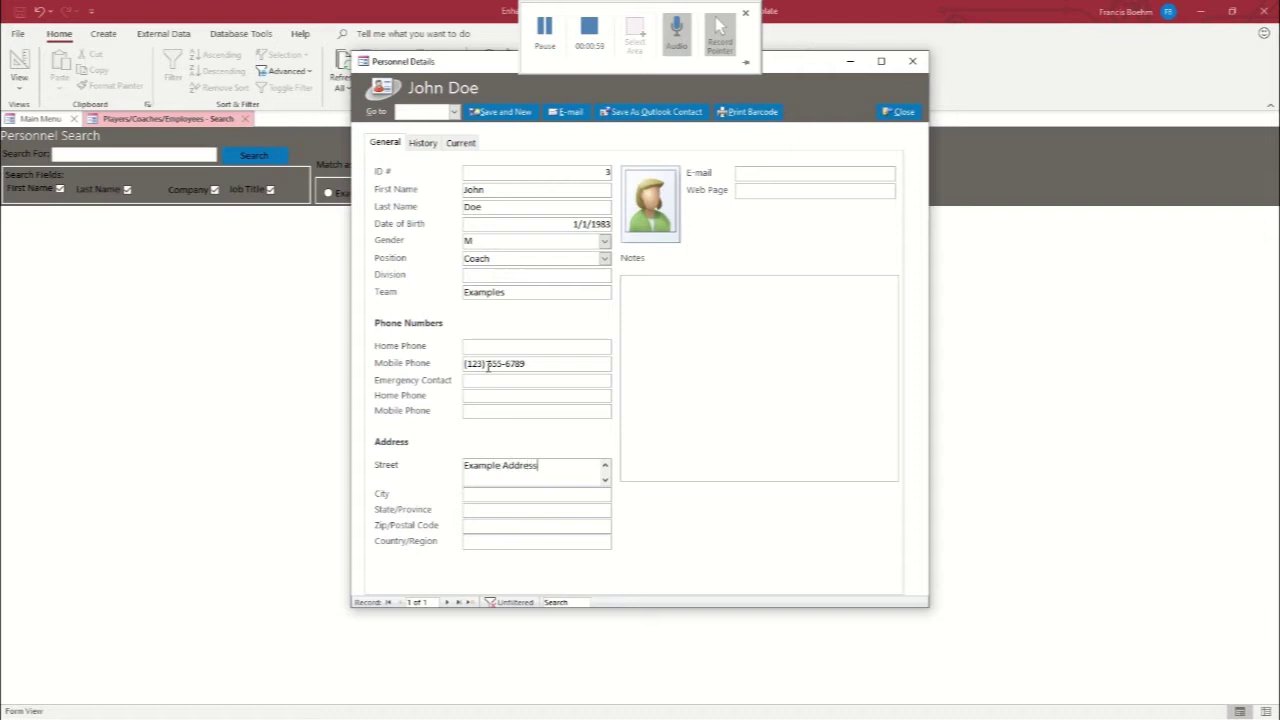
pyautogui.press('Tab')
pyautogui.write('Exampel')
pyautogui.press('BackSpace')
pyautogui.write('le City')
pyautogui.press('Tab')
pyautogui.write('EX')
pyautogui.press('Tab')
pyautogui.write('543')
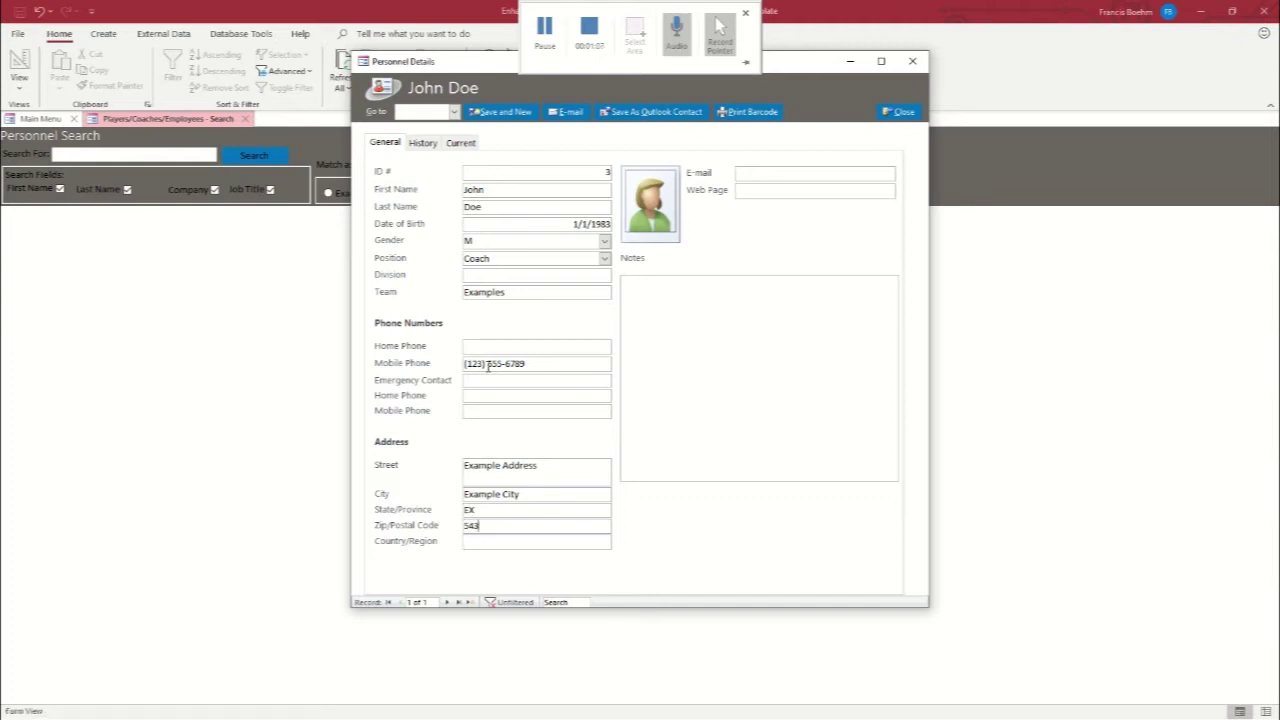
pyautogui.write('21')
pyautogui.press('Tab')
pyautogui.write('USA')
# Enter the coach's e-mail address
pyautogui.click(802, 176)
pyautogui.write('joh')
pyautogui.press('BackSpace')
pyautogui.press('BackSpace')
pyautogui.press('BackSpace')
pyautogui.write('johndow')
pyautogui.press('BackSpace')
pyautogui.write('e@email.com')
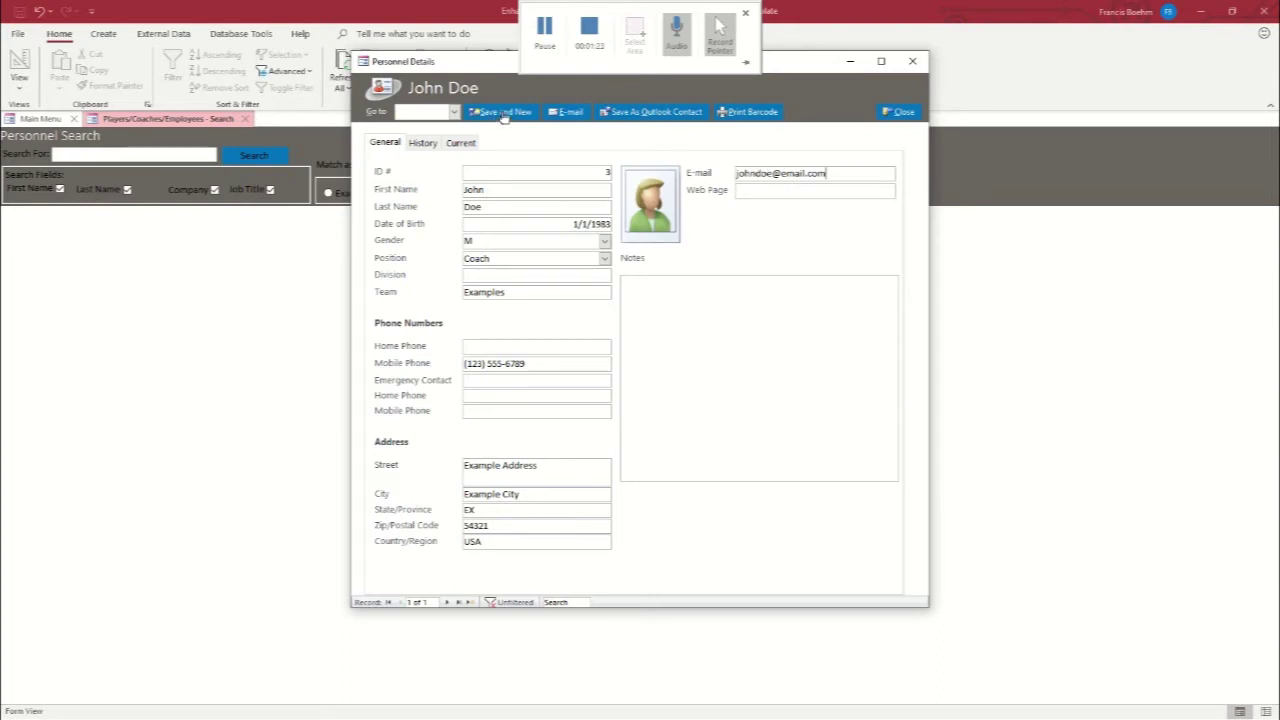
# Save the coach and start a second record: name, birth date 03/10/04, gender M, team Examples
pyautogui.click(505, 114)
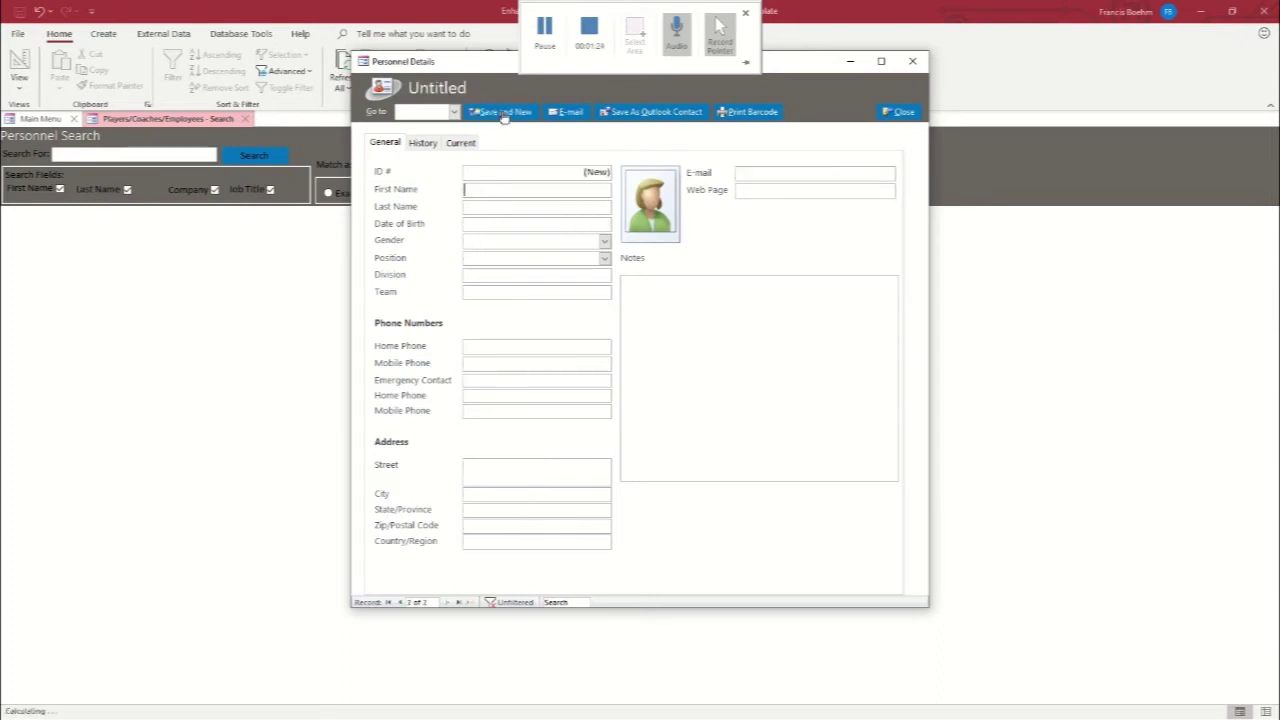
pyautogui.click(513, 189)
pyautogui.write('John')
pyautogui.press('Tab')
pyautogui.write('Smith')
pyautogui.press('Tab')
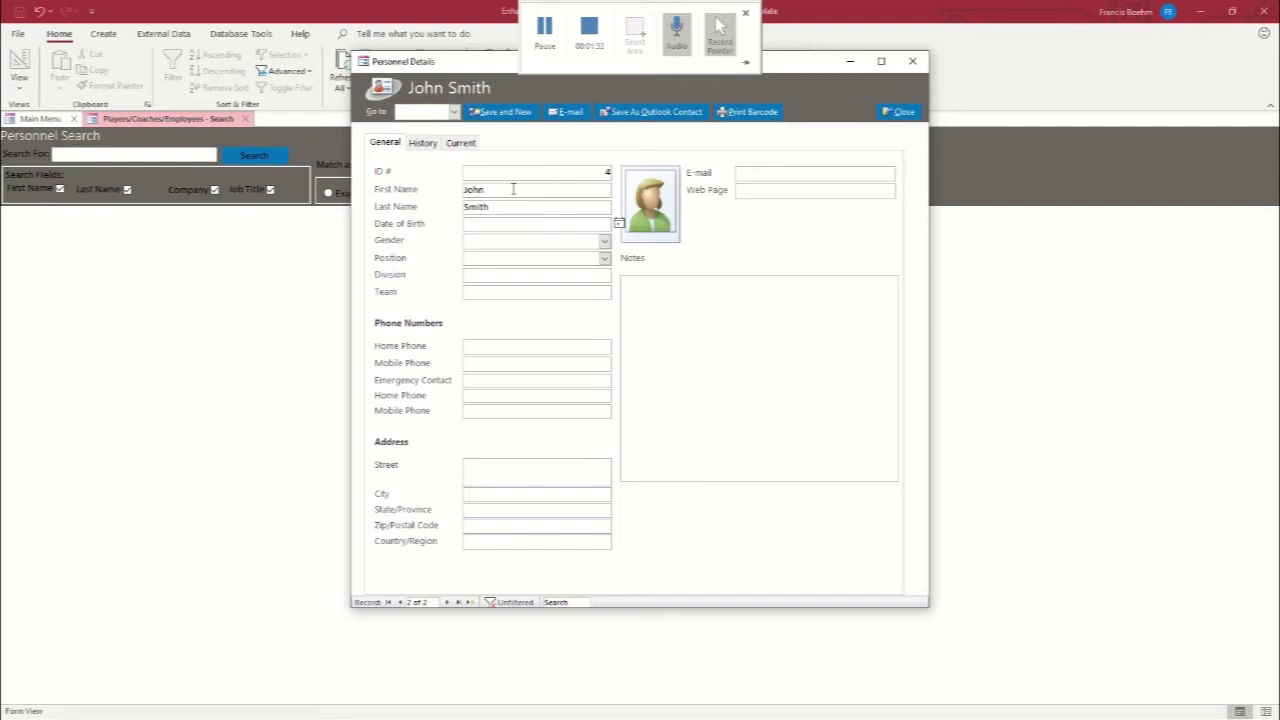
pyautogui.write('03/10/04')
pyautogui.click(604, 241)
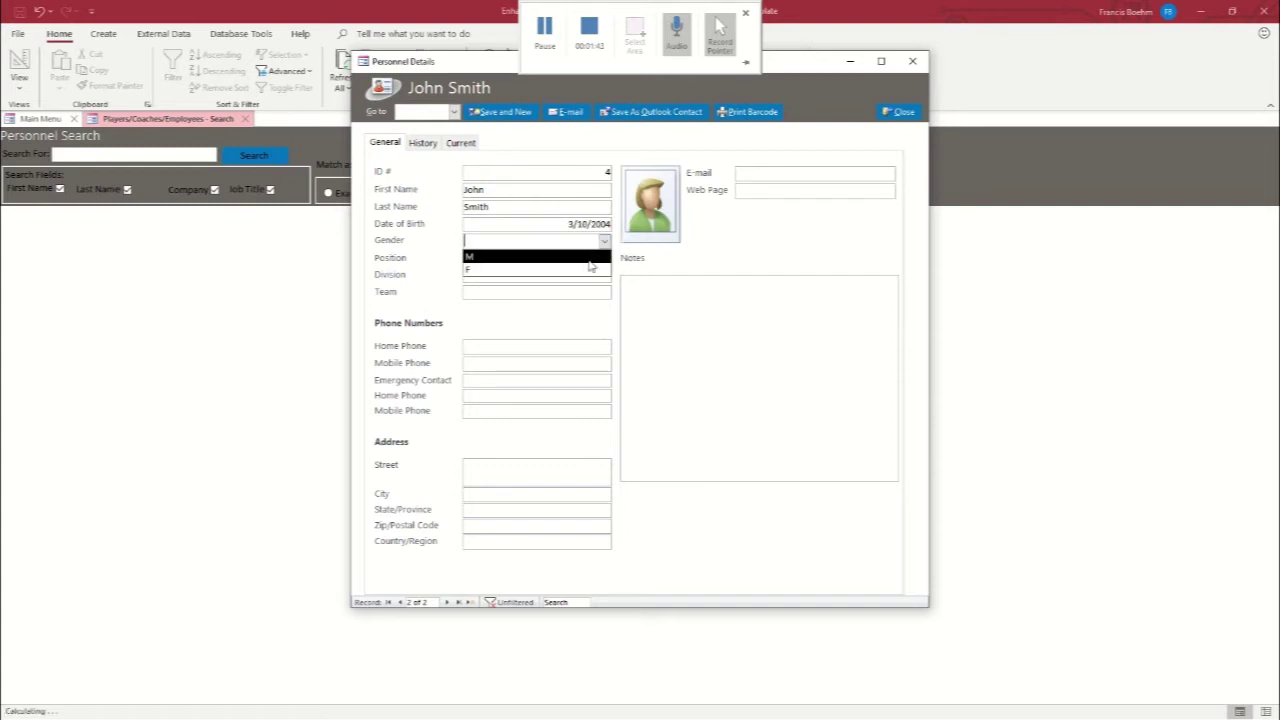
pyautogui.click(526, 257)
pyautogui.click(513, 291)
pyautogui.write('Ex')
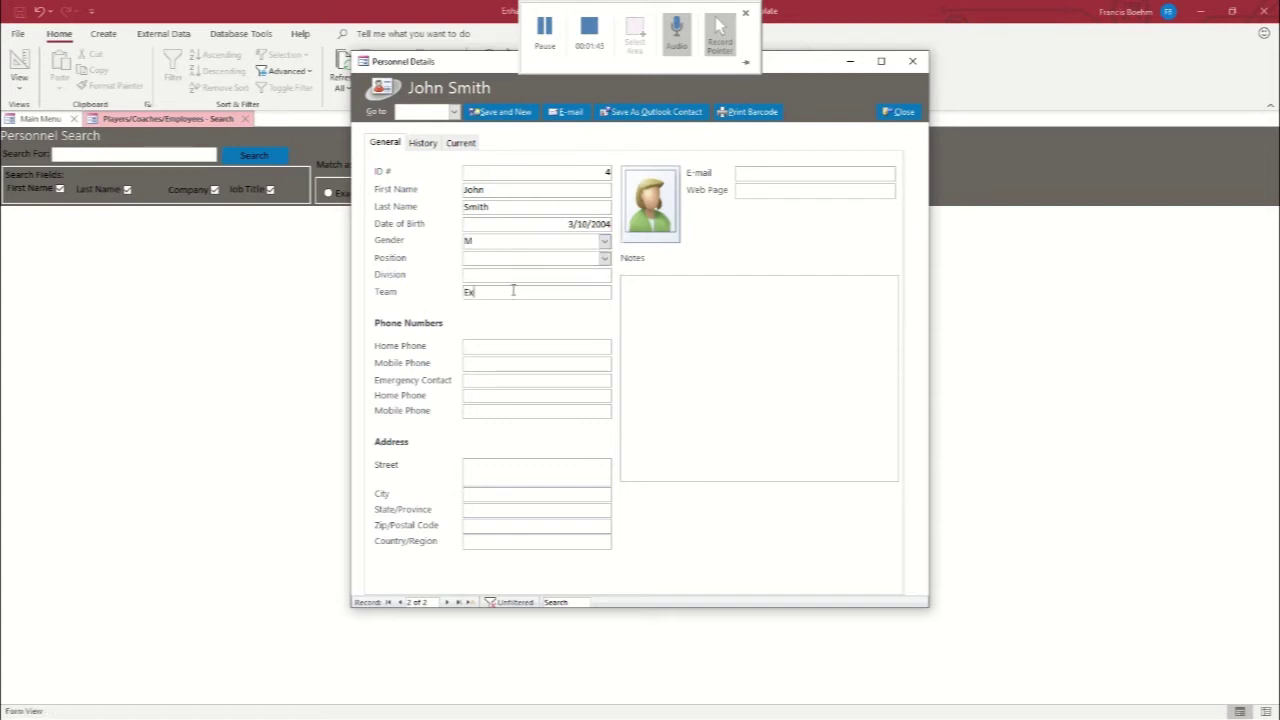
pyautogui.write('amples')
# Fill in the second person's mobile phone number, postal address and e-mail address
pyautogui.click(477, 368)
pyautogui.write('(123) 555-9876')
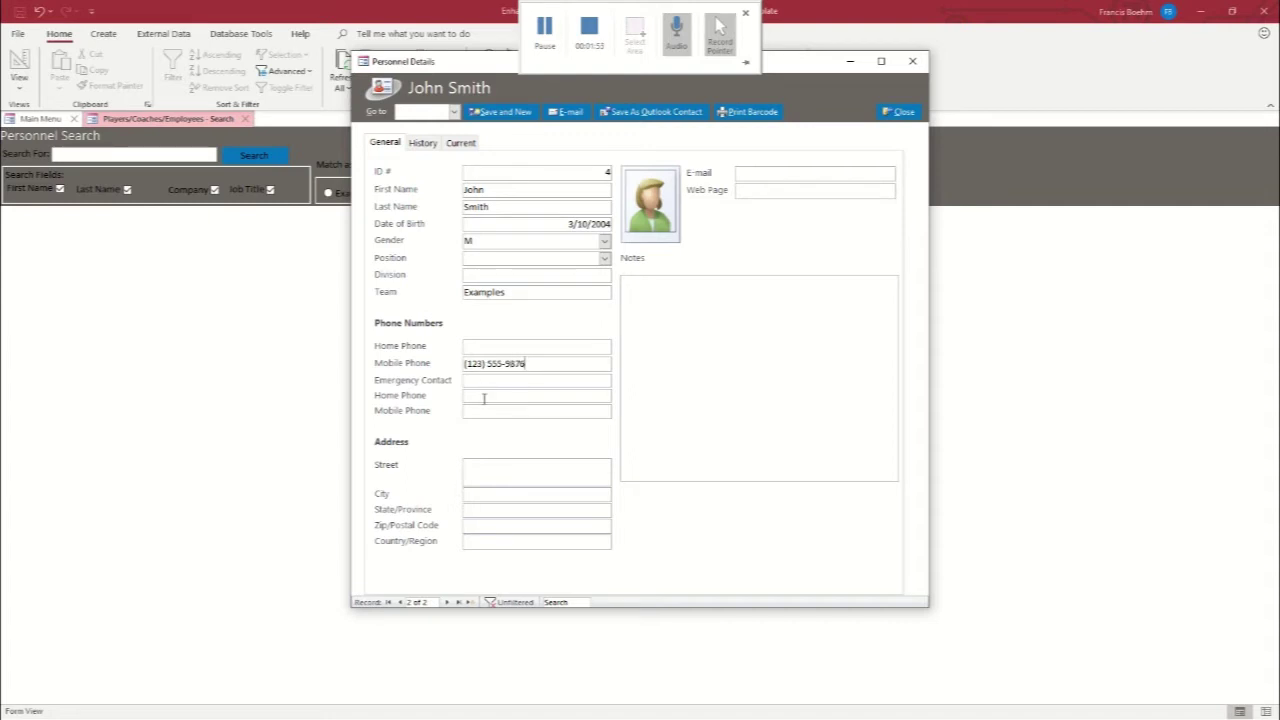
pyautogui.click(485, 468)
pyautogui.write('Example Address 2')
pyautogui.press('Tab')
pyautogui.write('Example Ciot')
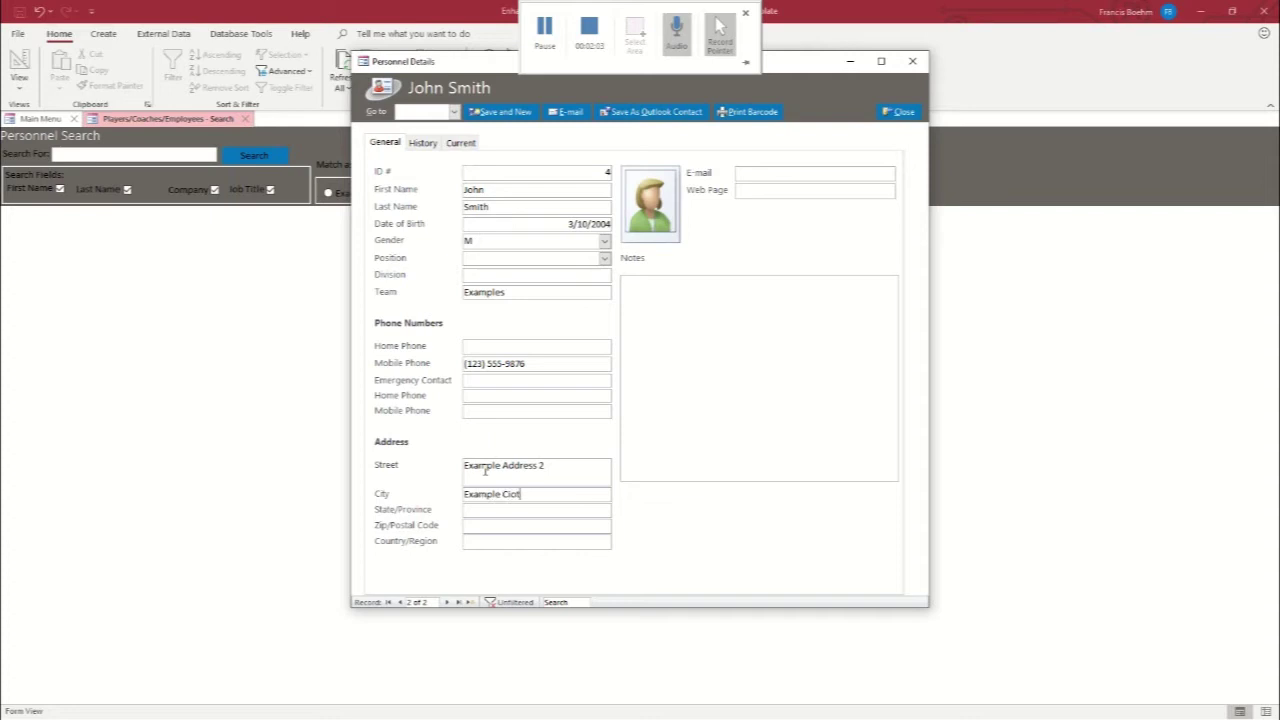
pyautogui.press('BackSpace')
pyautogui.press('BackSpace')
pyautogui.write('ty')
pyautogui.press('Tab')
pyautogui.press('Tab')
pyautogui.write('5432')
pyautogui.press('Tab')
pyautogui.write('USA')
pyautogui.click(775, 173)
pyautogui.write('johnsmith@email.com')
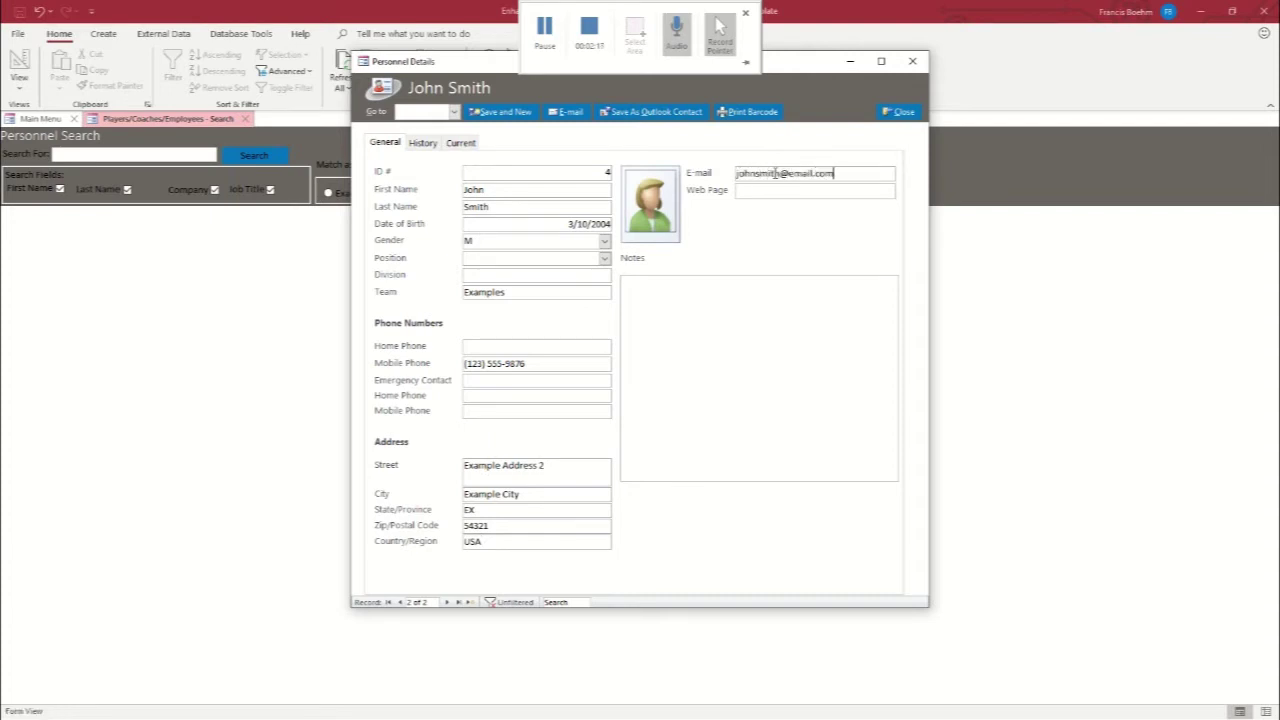
# Close the details form and search, then reopen Personnel and search for 'jo'
pyautogui.click(896, 113)
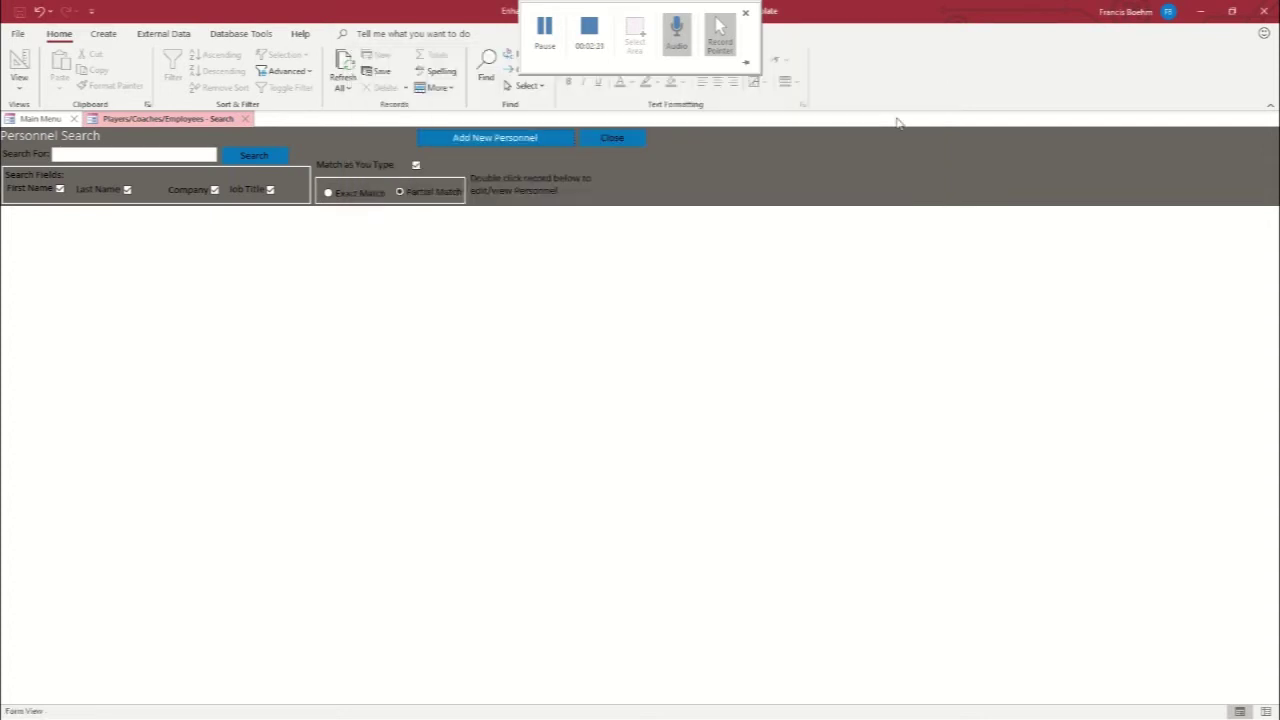
pyautogui.click(247, 120)
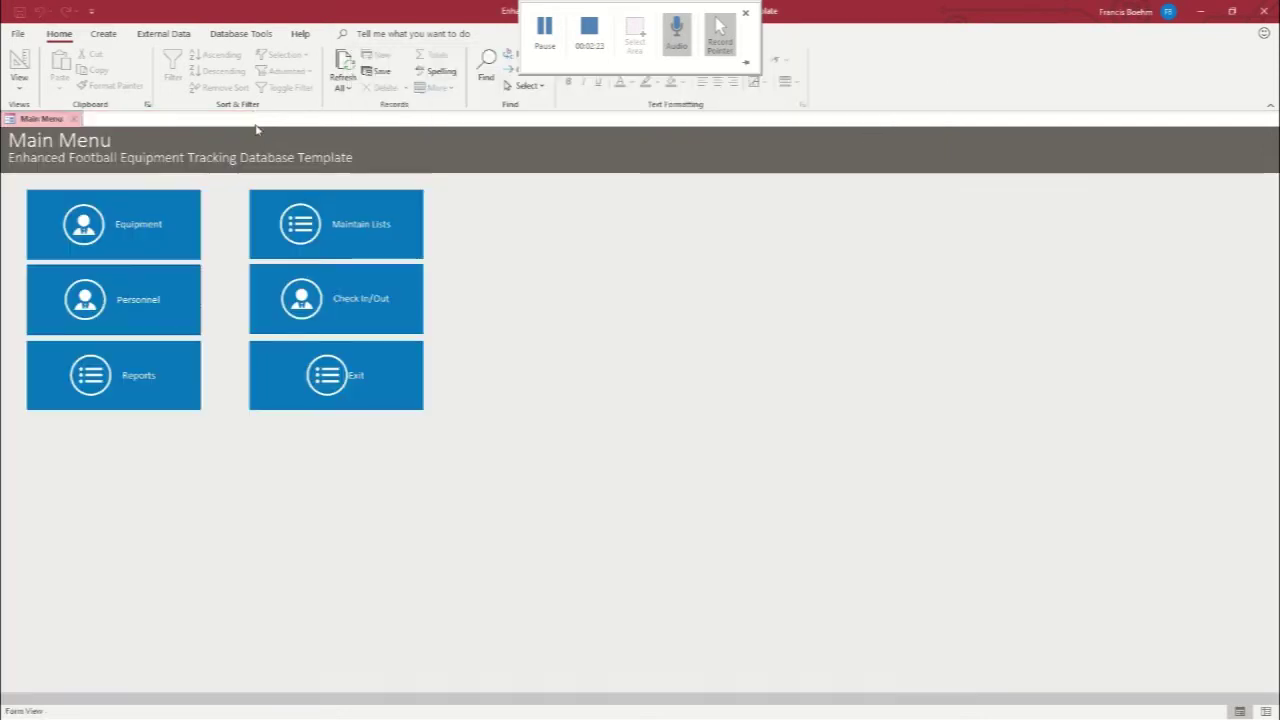
pyautogui.click(99, 303)
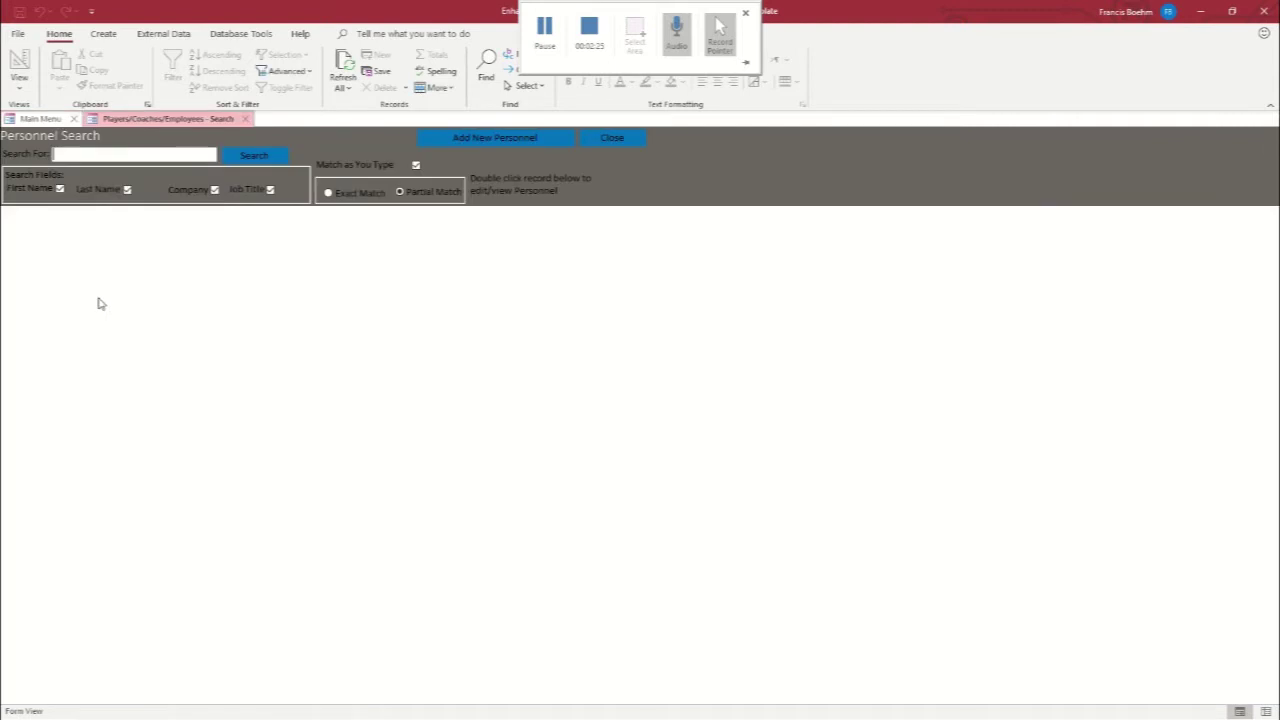
pyautogui.click(83, 153)
pyautogui.write('john')
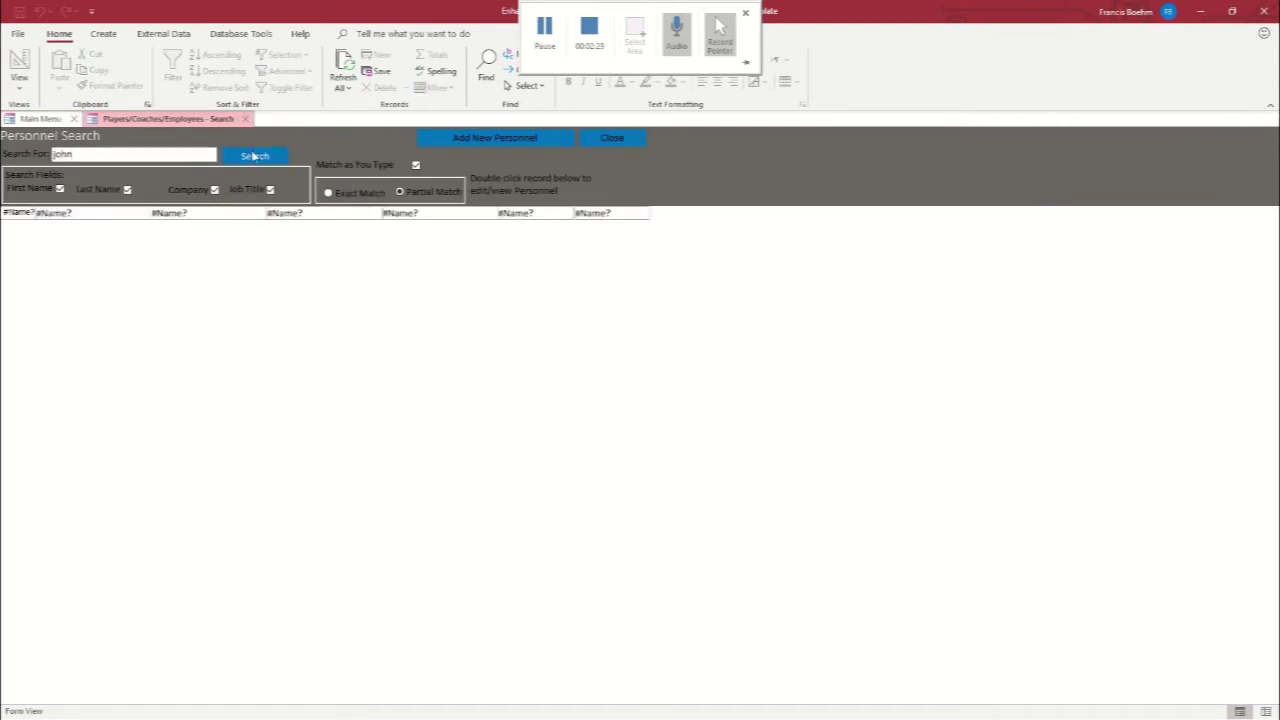
pyautogui.click(253, 157)
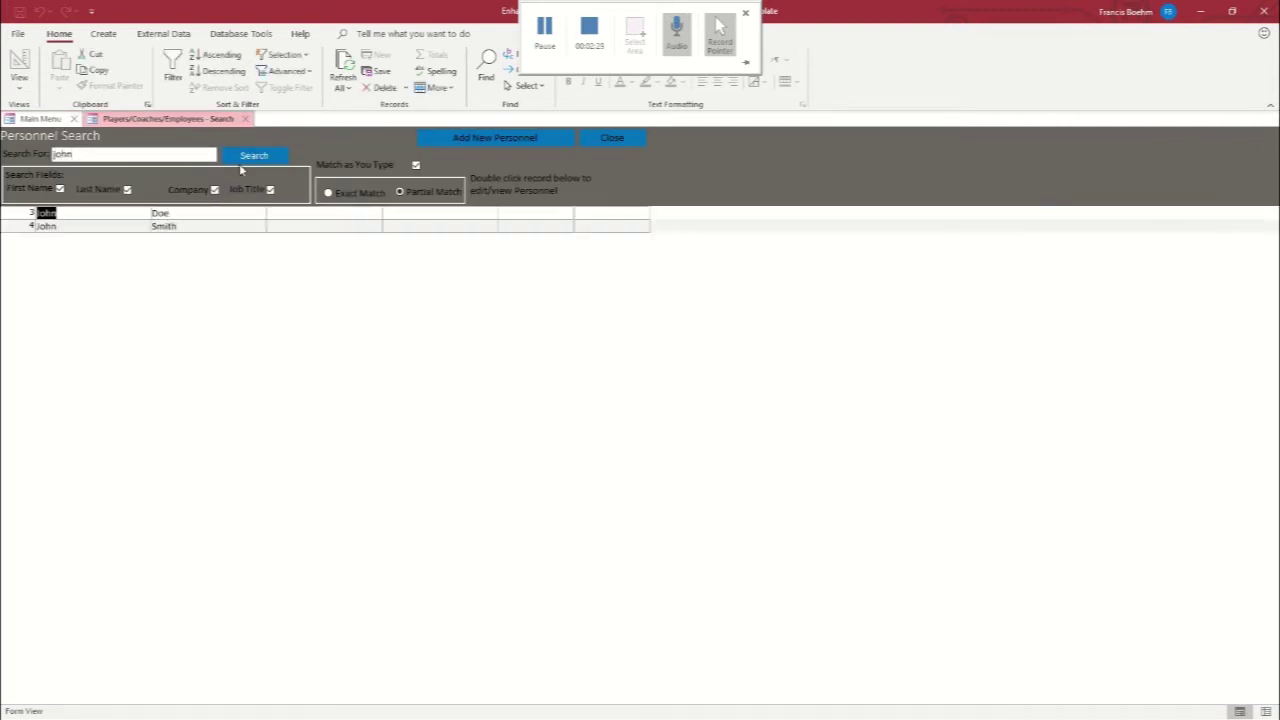
# Open the first match, review its History and Current equipment tabs, then close back to the Main Menu
pyautogui.doubleClick(48, 212)
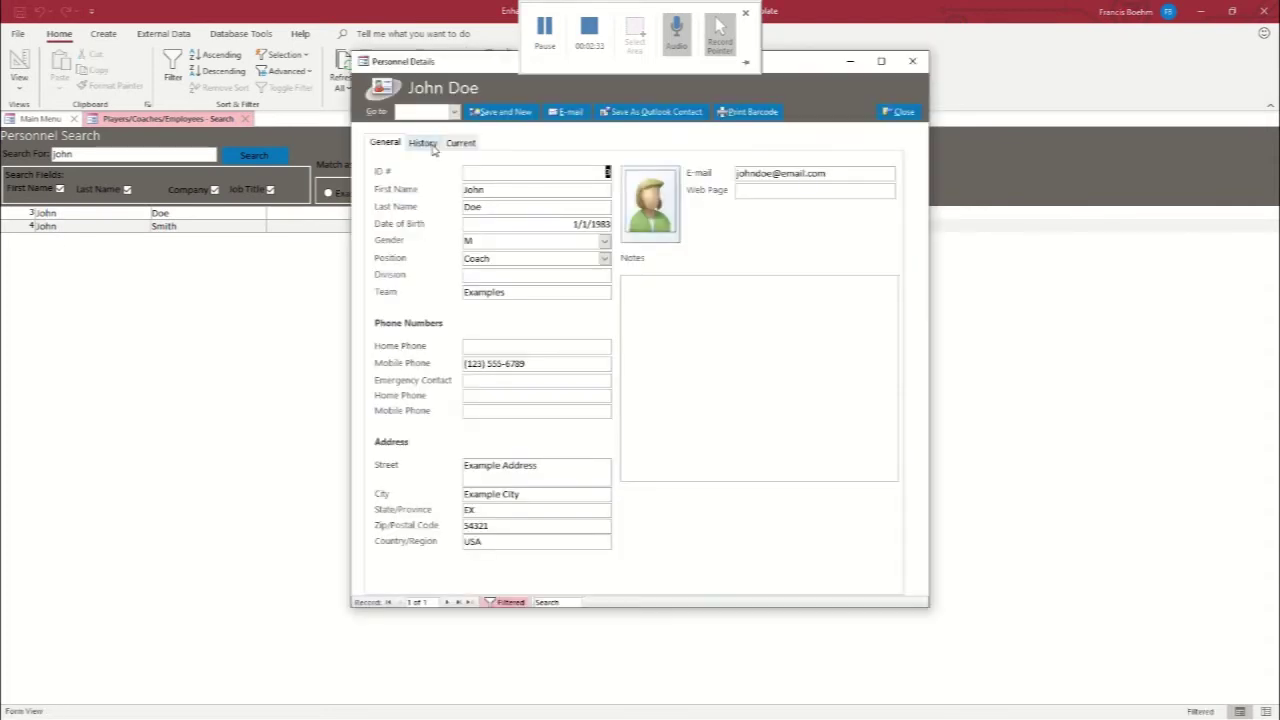
pyautogui.click(430, 145)
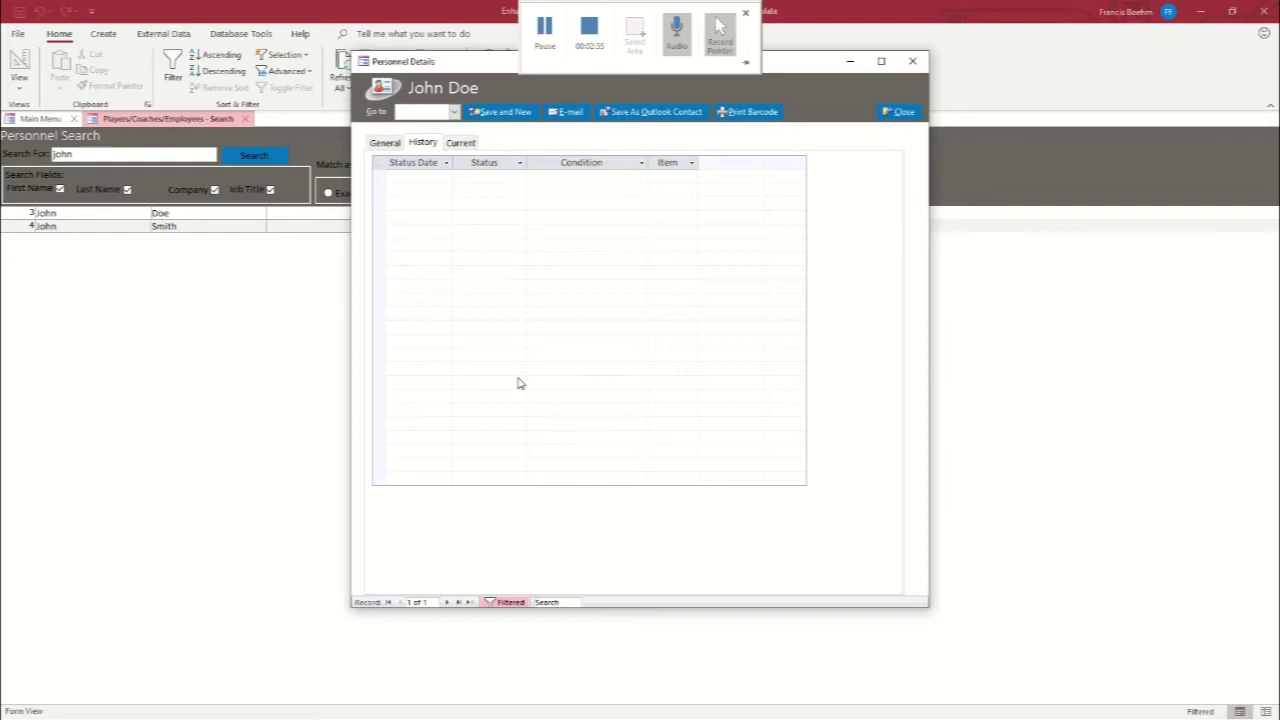
pyautogui.click(466, 143)
pyautogui.click(384, 143)
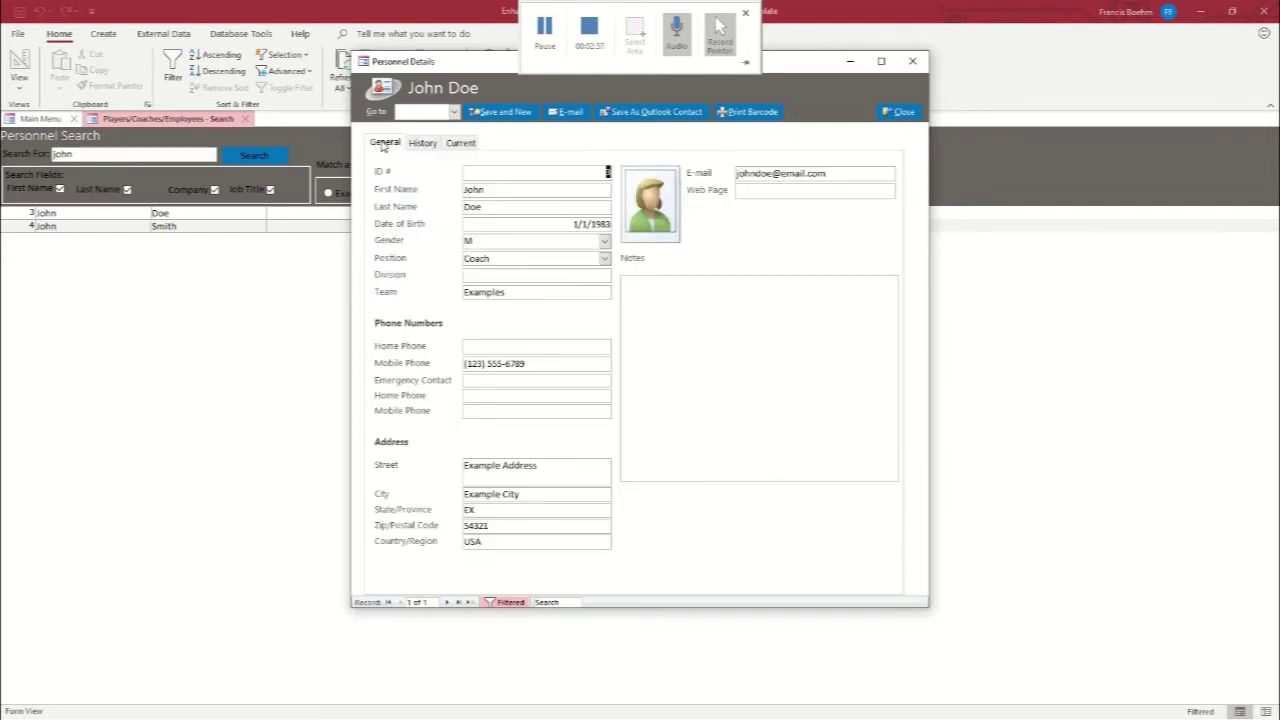
pyautogui.click(912, 61)
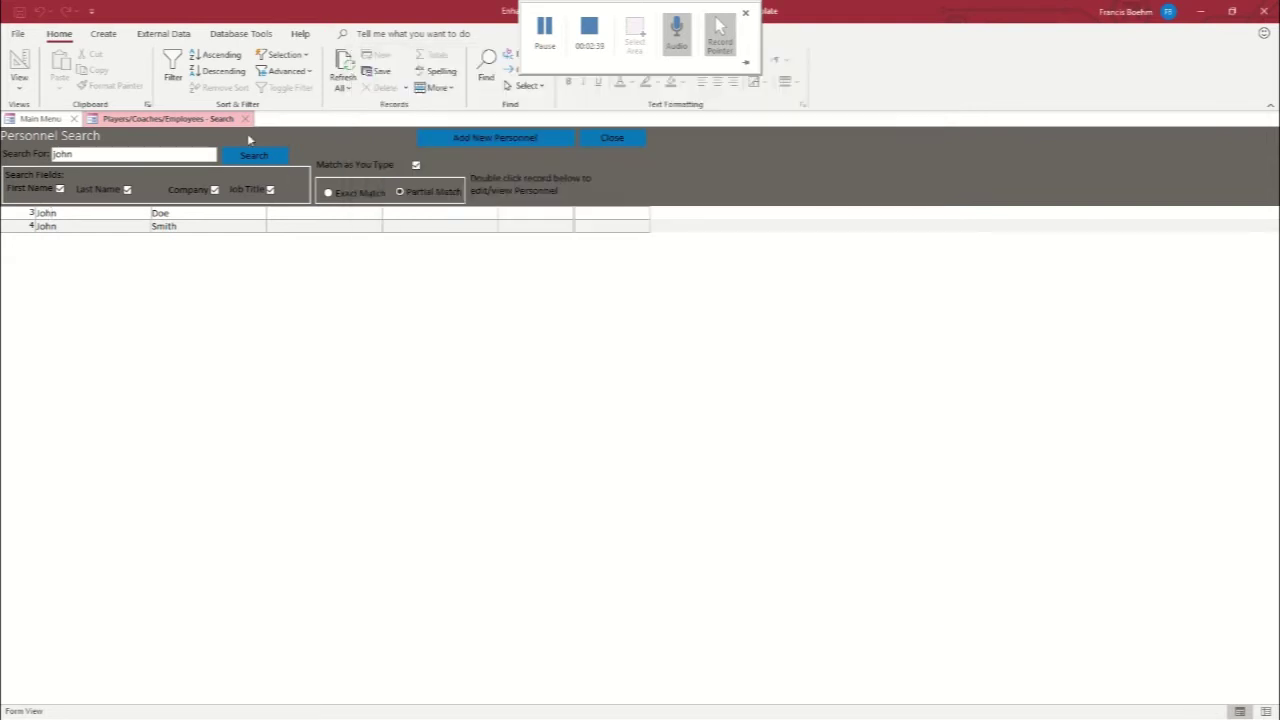
pyautogui.click(247, 120)
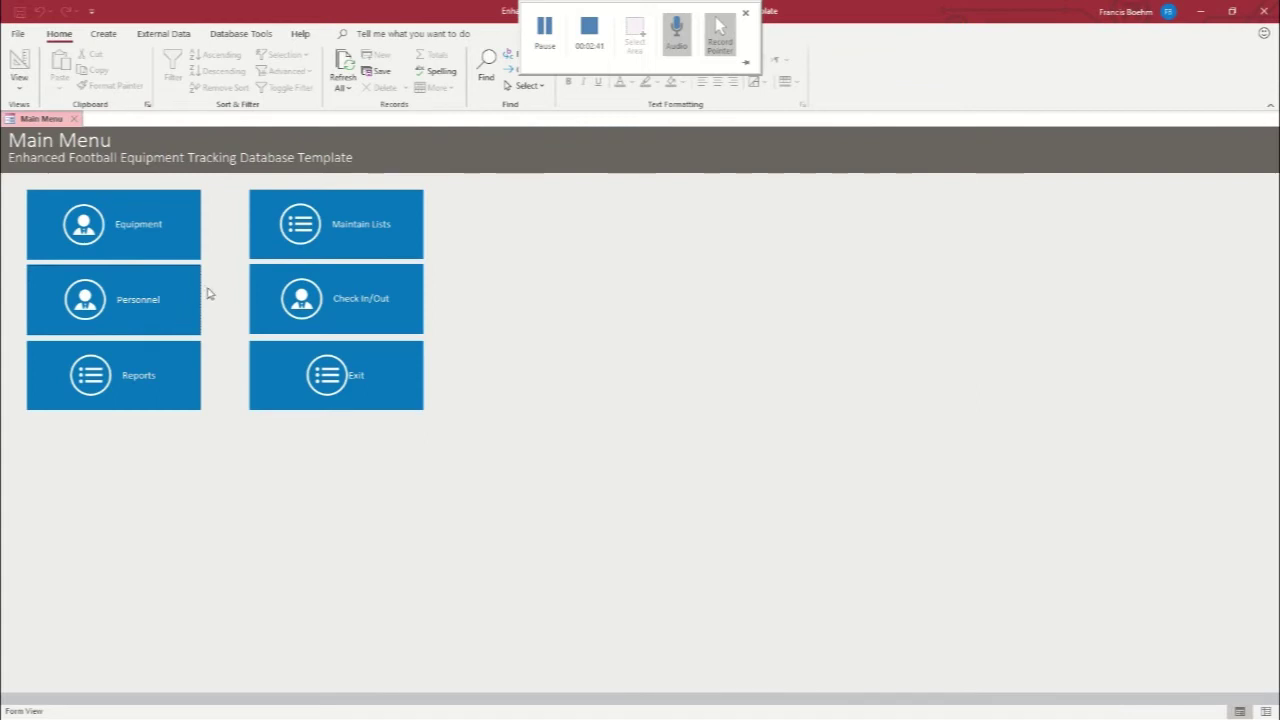
# Start a new equipment record for a Helmet in Category 1, size L
pyautogui.click(131, 225)
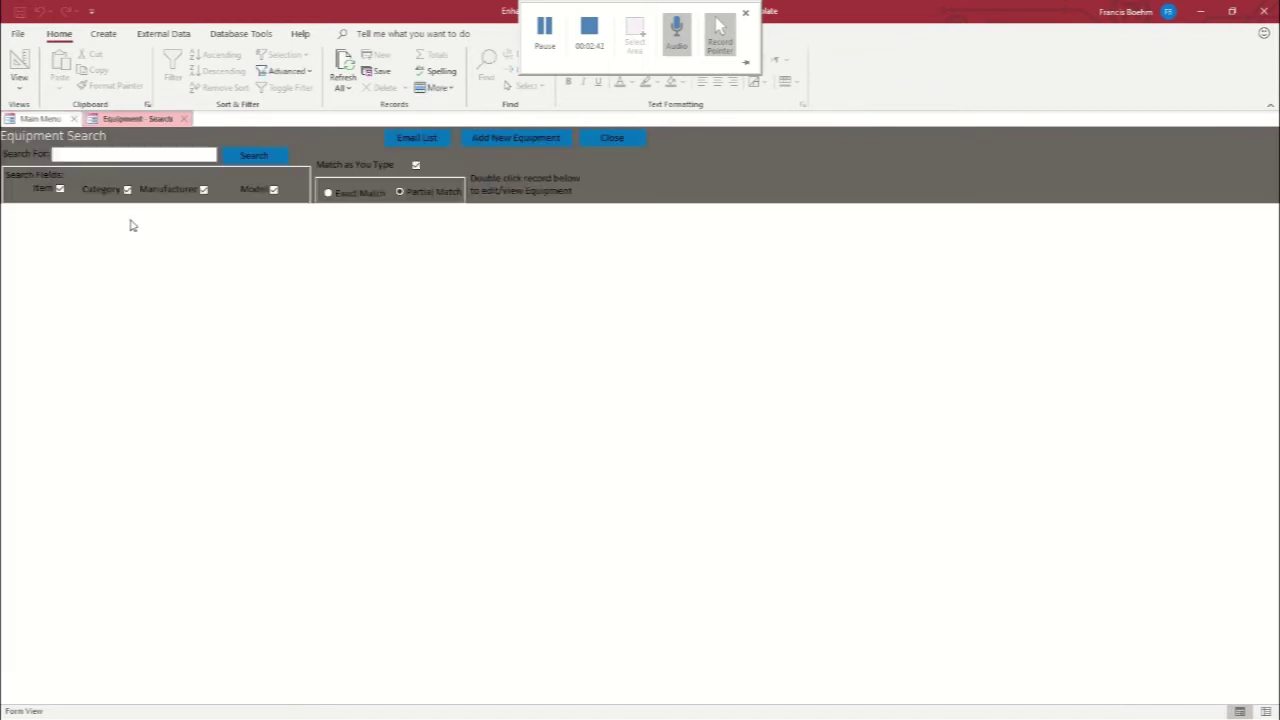
pyautogui.click(513, 140)
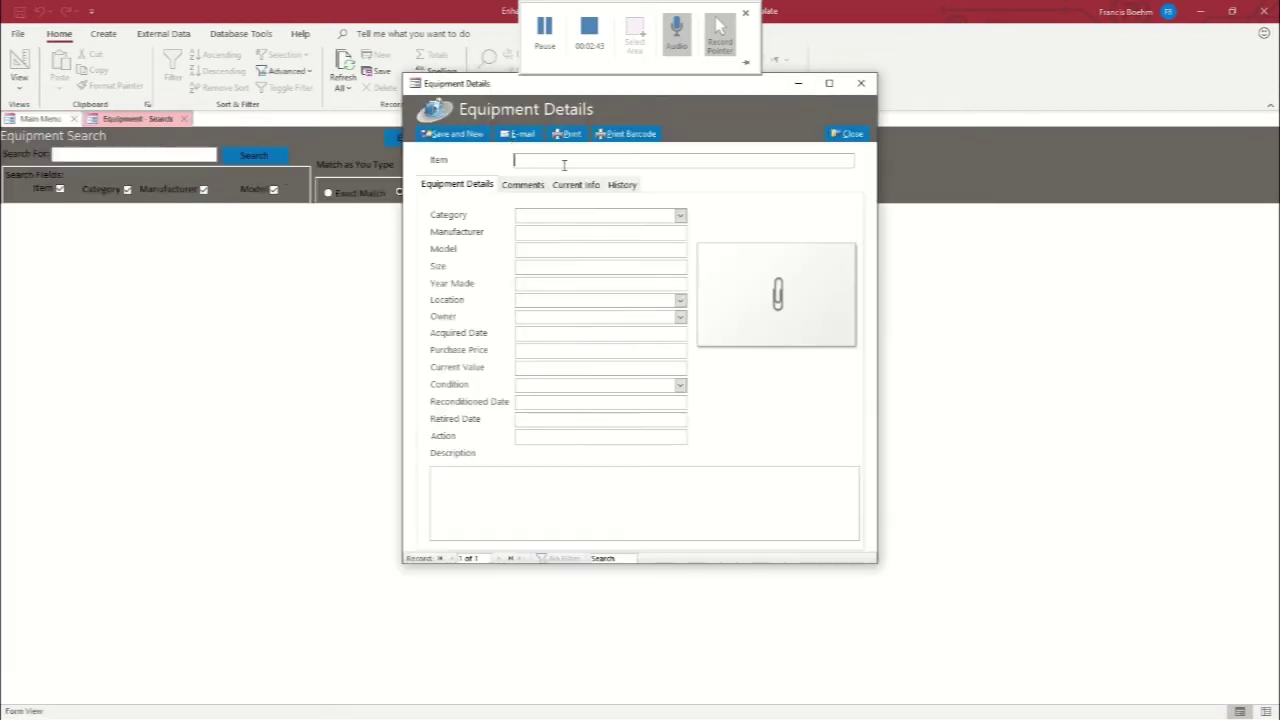
pyautogui.write('Helme')
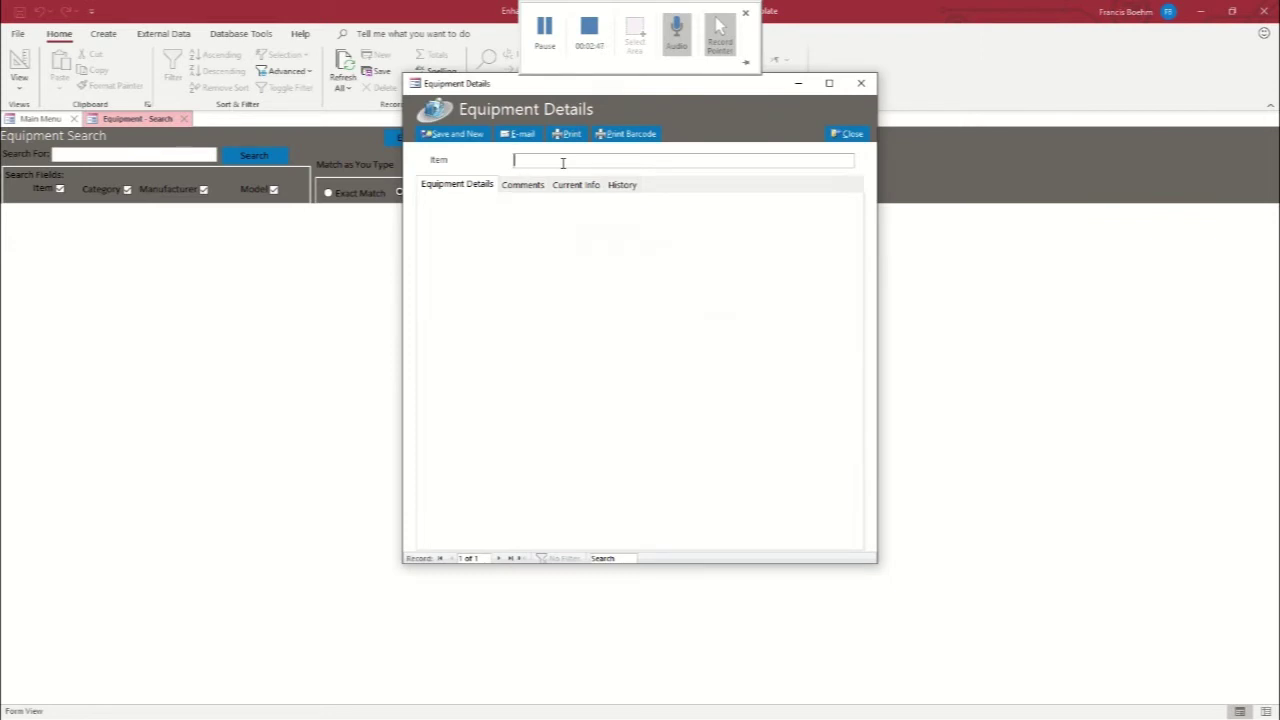
pyautogui.write('t')
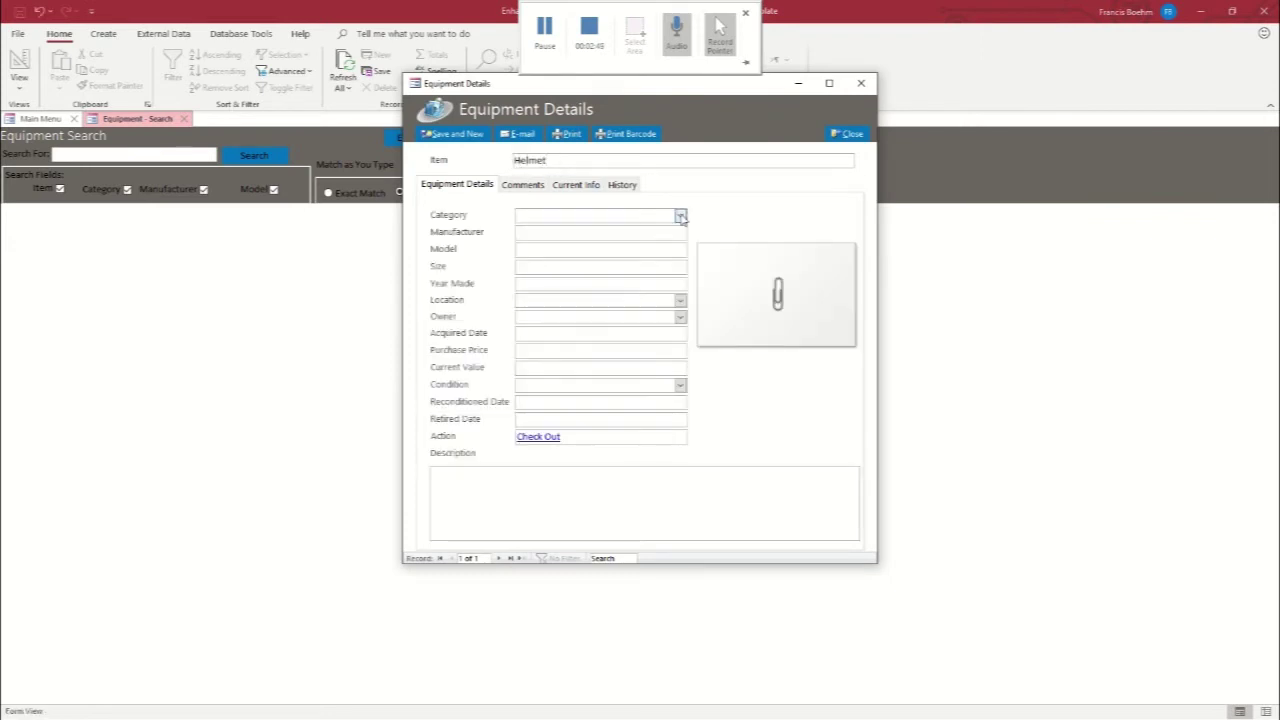
pyautogui.click(680, 215)
pyautogui.click(581, 228)
pyautogui.click(575, 231)
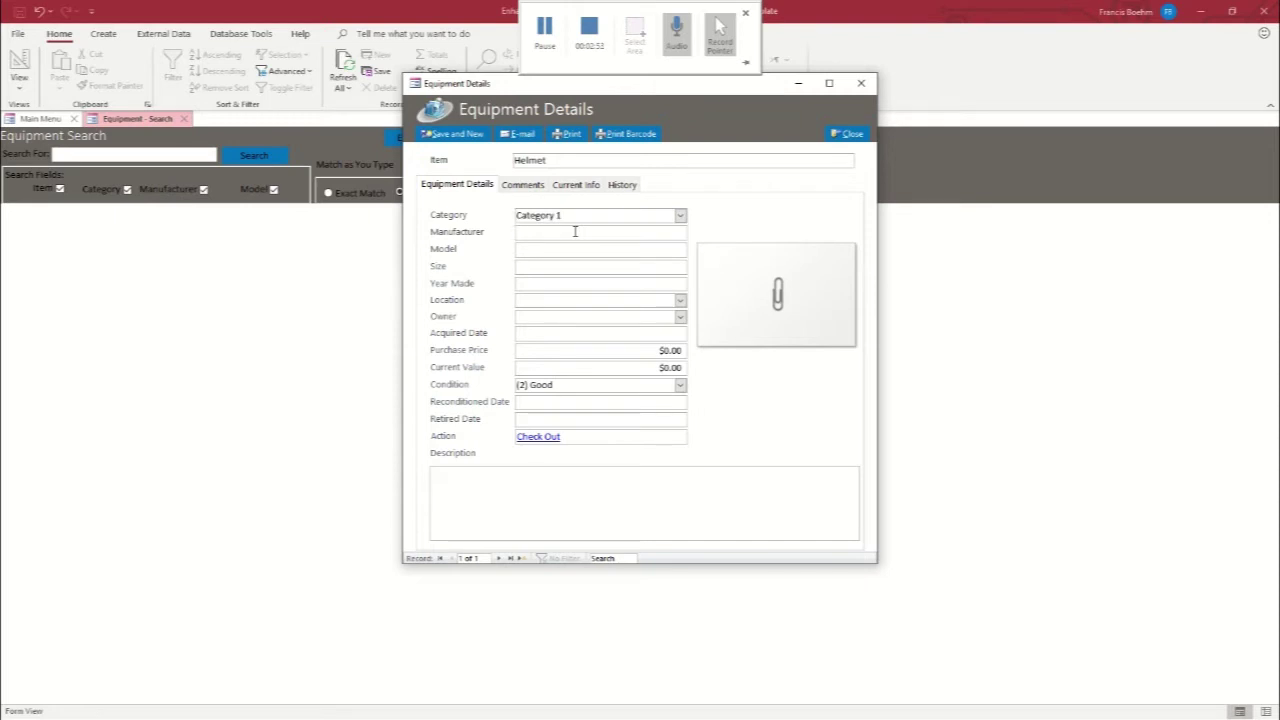
pyautogui.write('E')
pyautogui.press('BackSpace')
pyautogui.click(521, 267)
pyautogui.write('L')
# Give the helmet Location 1, acquired date 11/4/2019, and $50.00 purchase price and current value
pyautogui.click(680, 300)
pyautogui.click(603, 311)
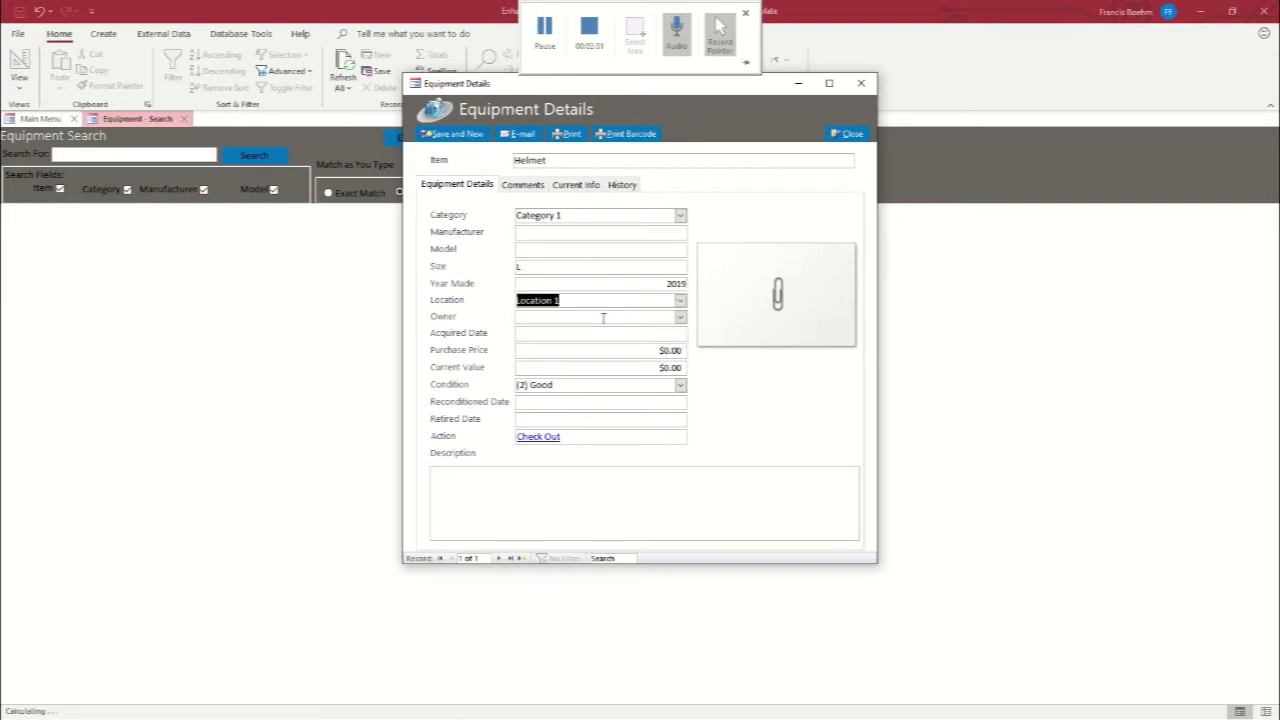
pyautogui.click(627, 338)
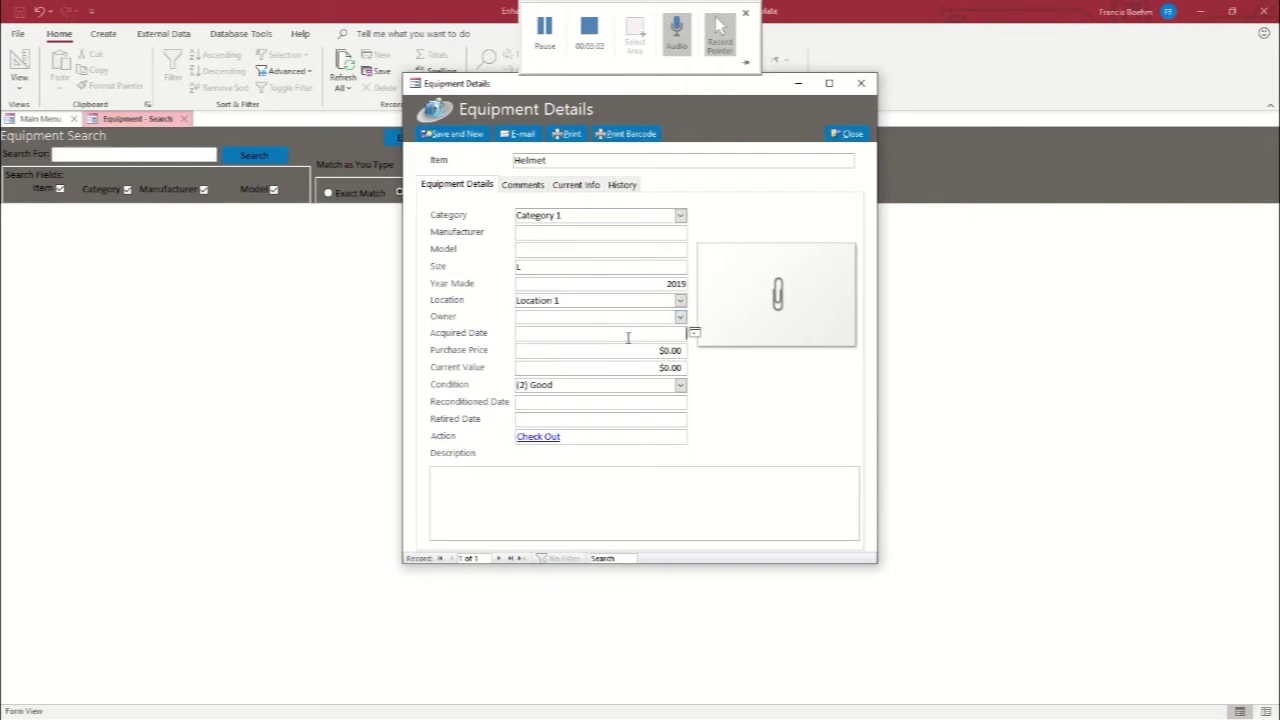
pyautogui.click(694, 333)
pyautogui.click(609, 386)
pyautogui.click(664, 351)
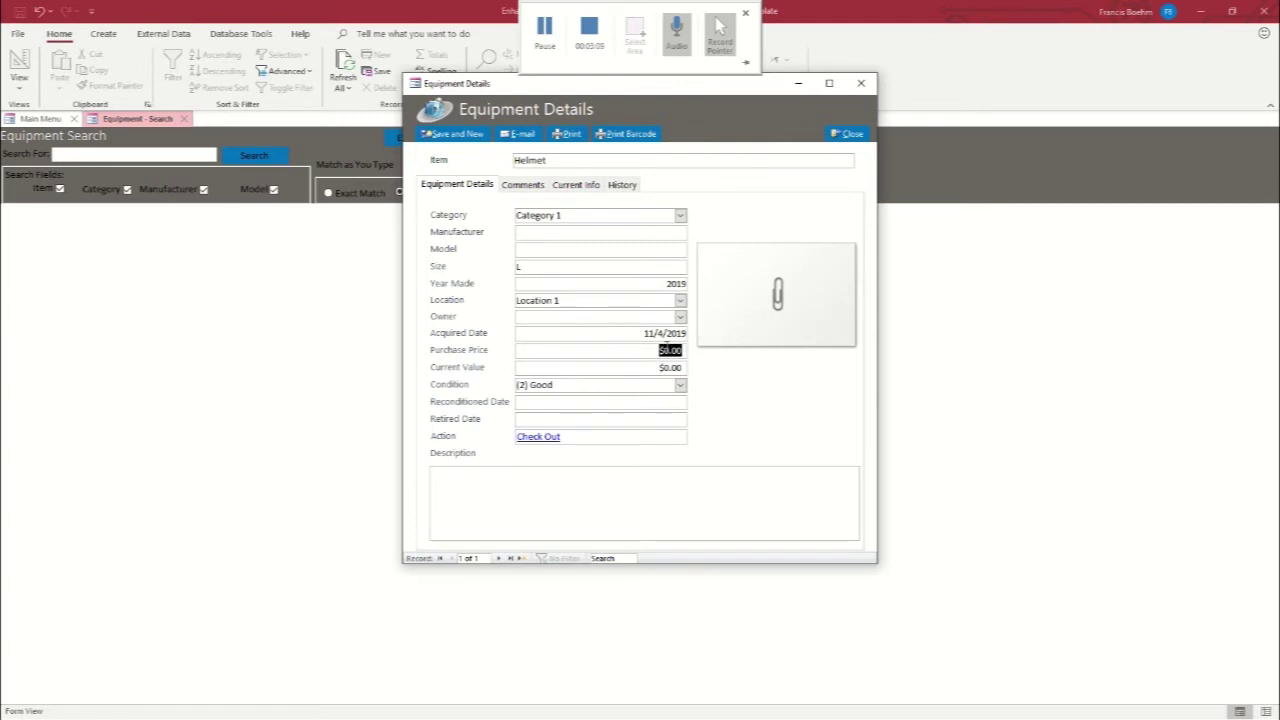
pyautogui.write('50.00')
pyautogui.press('Tab')
pyautogui.write('50')
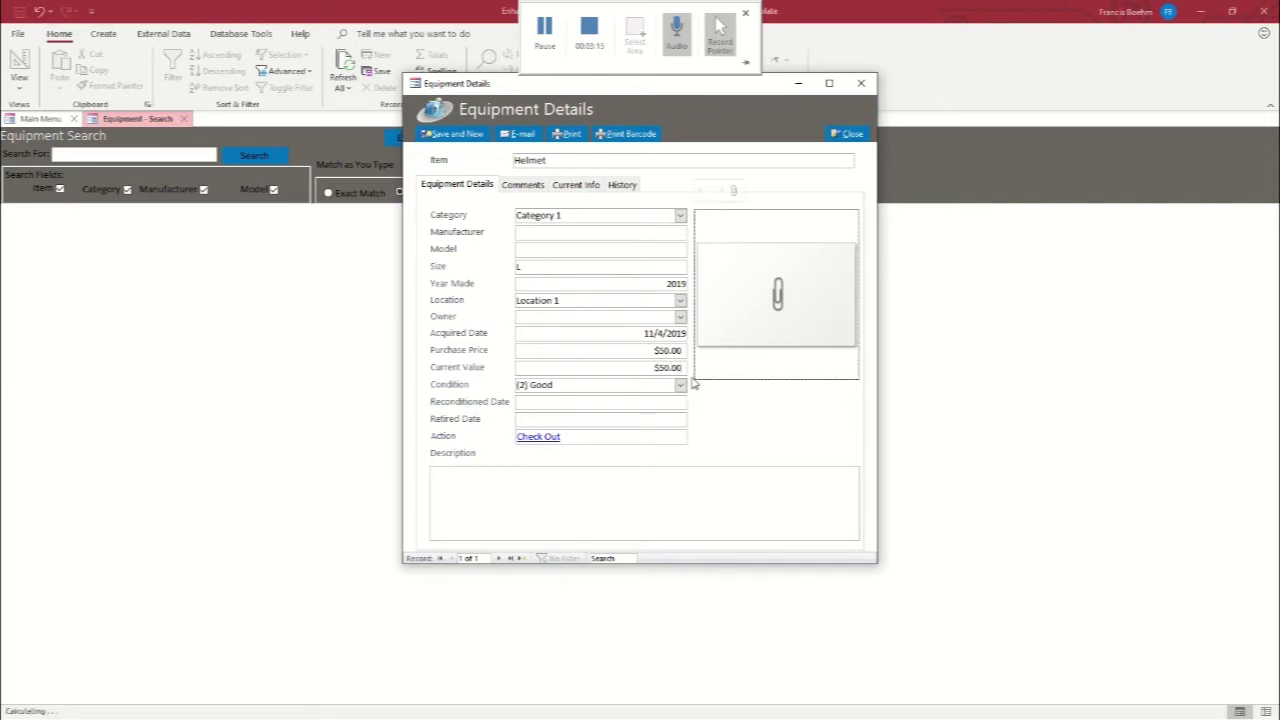
pyautogui.click(681, 385)
# Rate the helmet (1) Great, save it, and start a Shoulder Pad record in Category 1
pyautogui.click(586, 400)
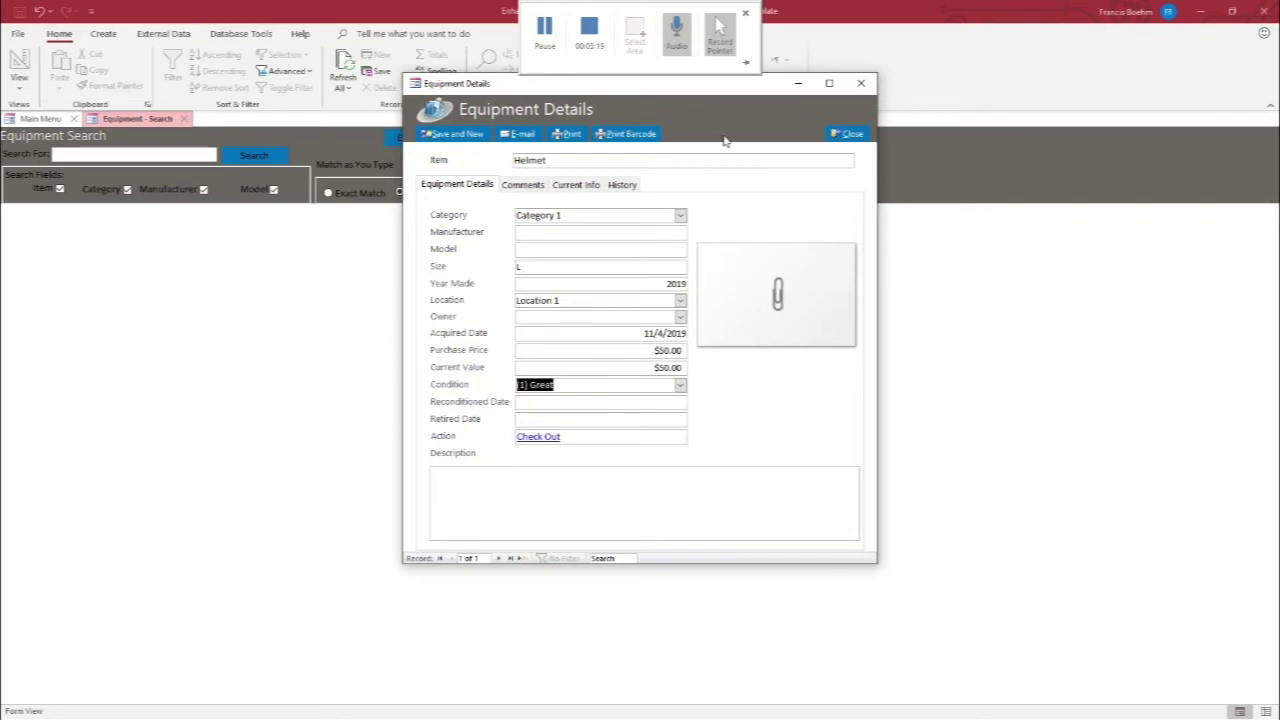
pyautogui.click(452, 134)
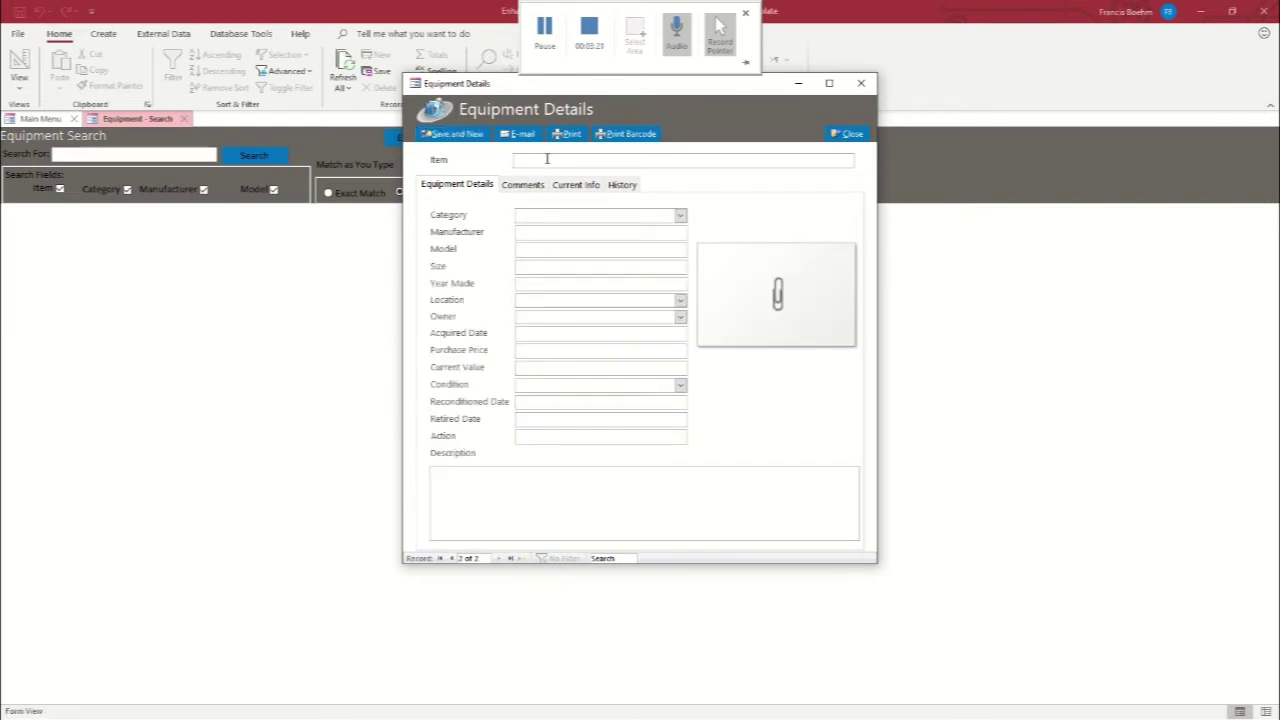
pyautogui.write('Shoulder Pads')
pyautogui.click(680, 216)
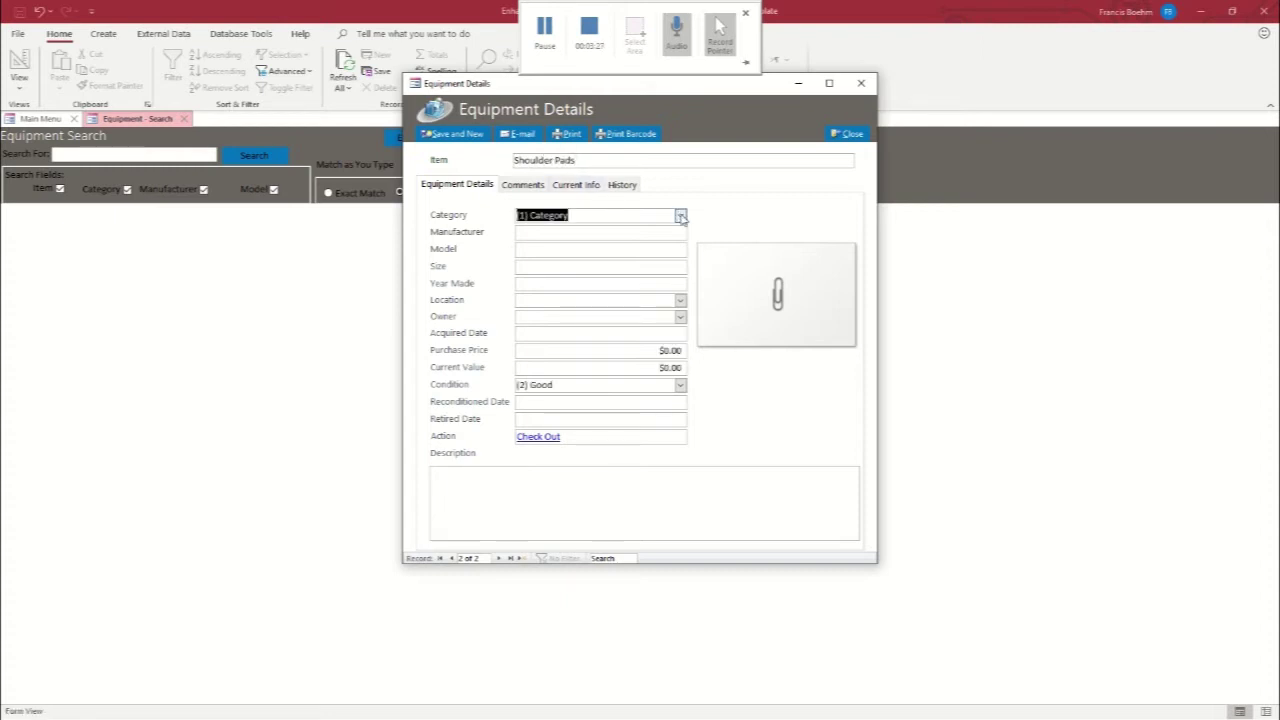
pyautogui.click(680, 216)
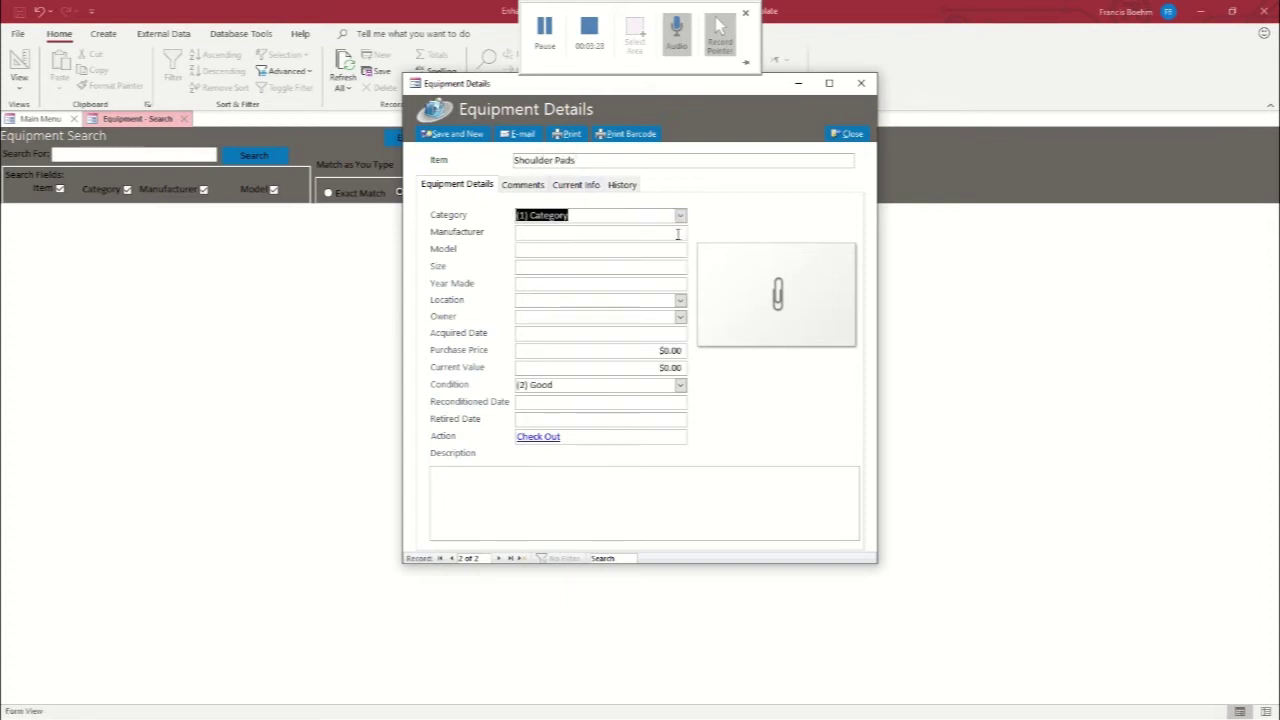
pyautogui.click(533, 267)
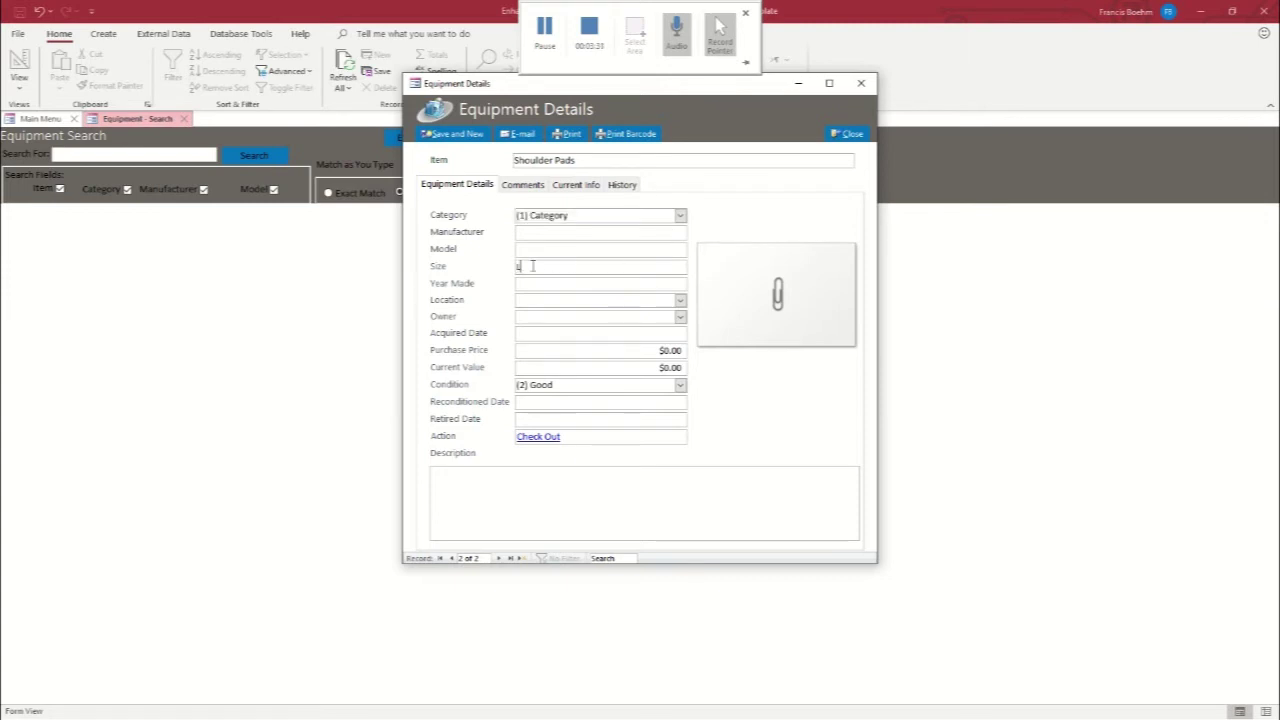
pyautogui.click(624, 282)
pyautogui.write('2019')
# Give the shoulder pads Location 1, acquired 11/4/2019, $50 purchase and current value, condition (1) Great
pyautogui.click(681, 300)
pyautogui.click(616, 322)
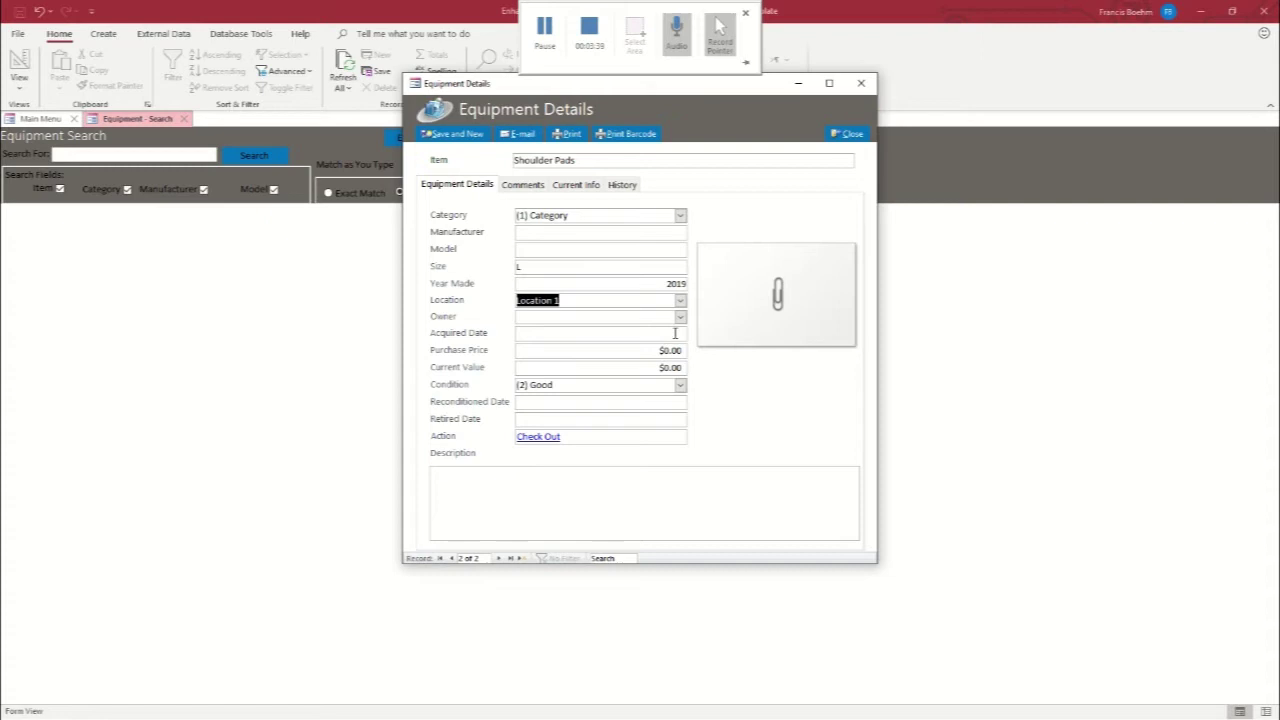
pyautogui.click(674, 333)
pyautogui.click(694, 332)
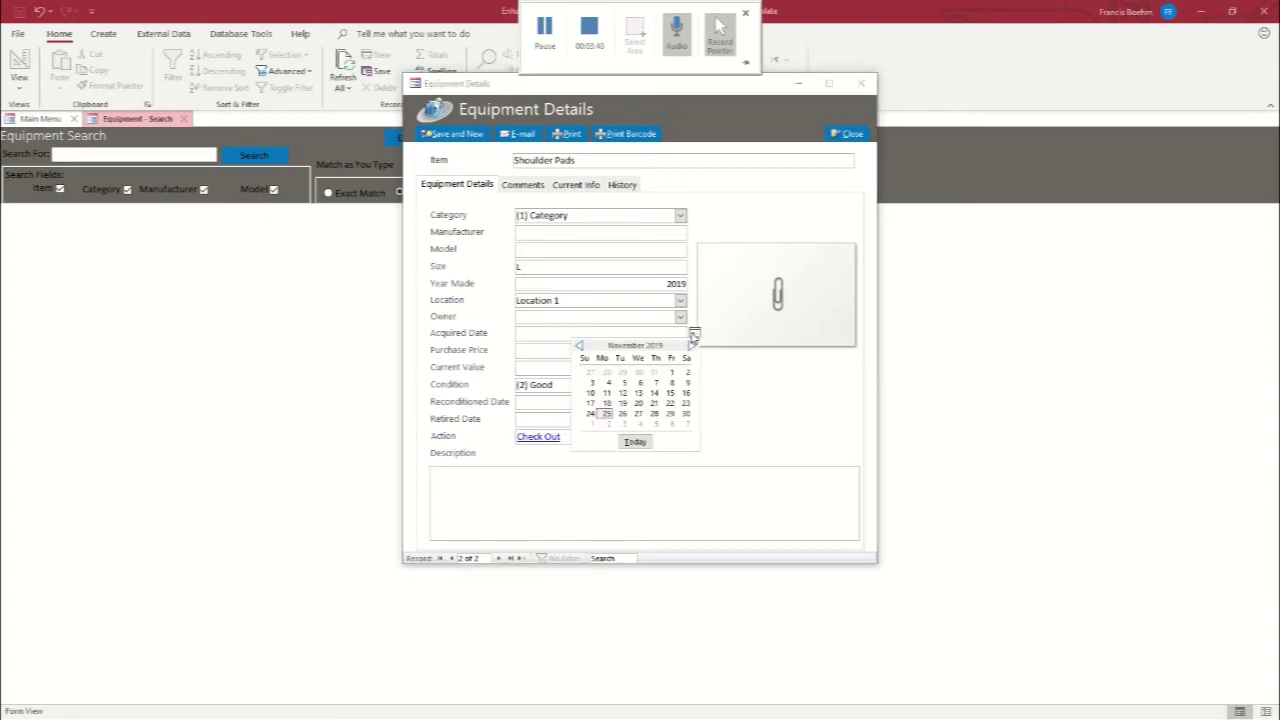
pyautogui.click(607, 383)
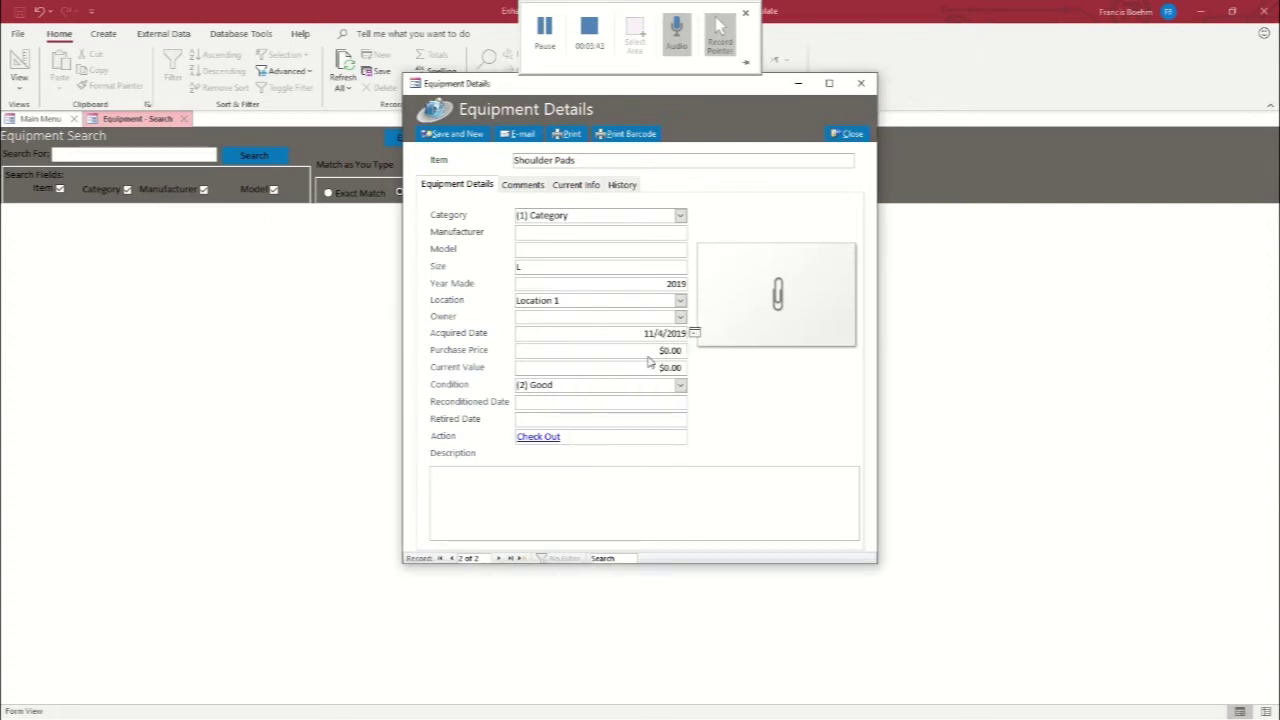
pyautogui.moveTo(658, 353); pyautogui.dragTo(686, 354)
pyautogui.write('50.')
pyautogui.press('Tab')
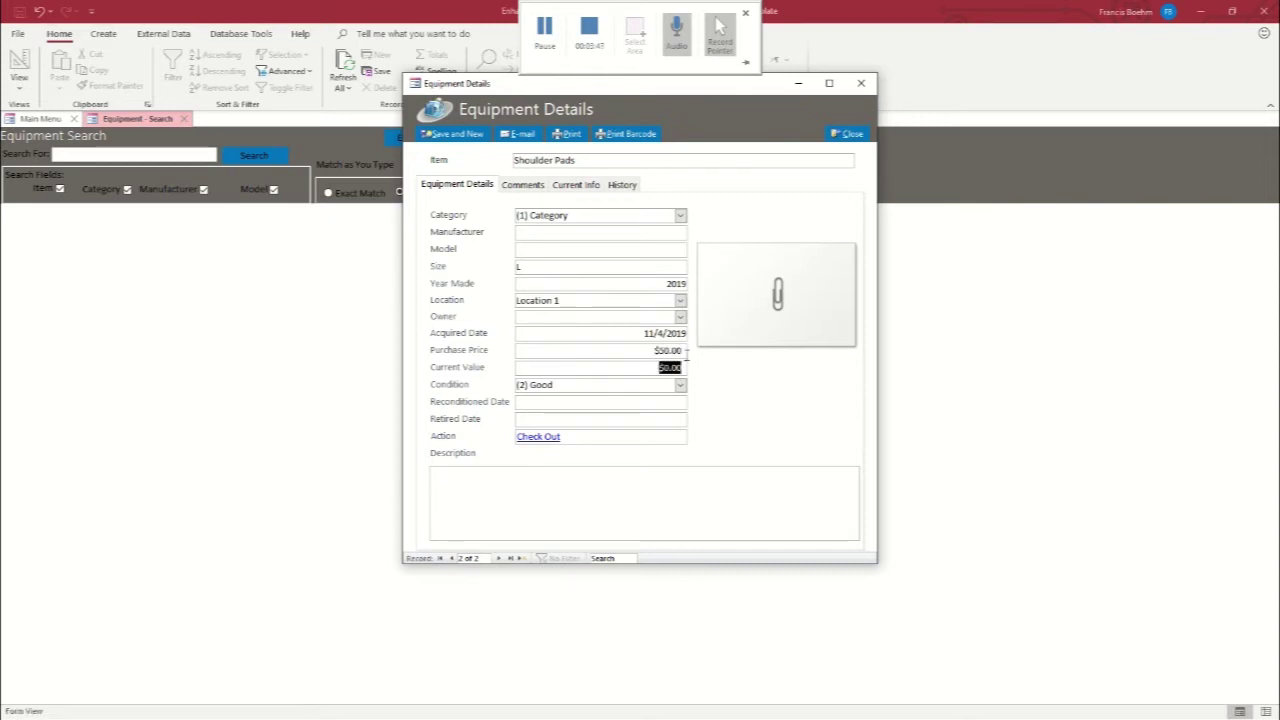
pyautogui.write('50')
pyautogui.click(680, 385)
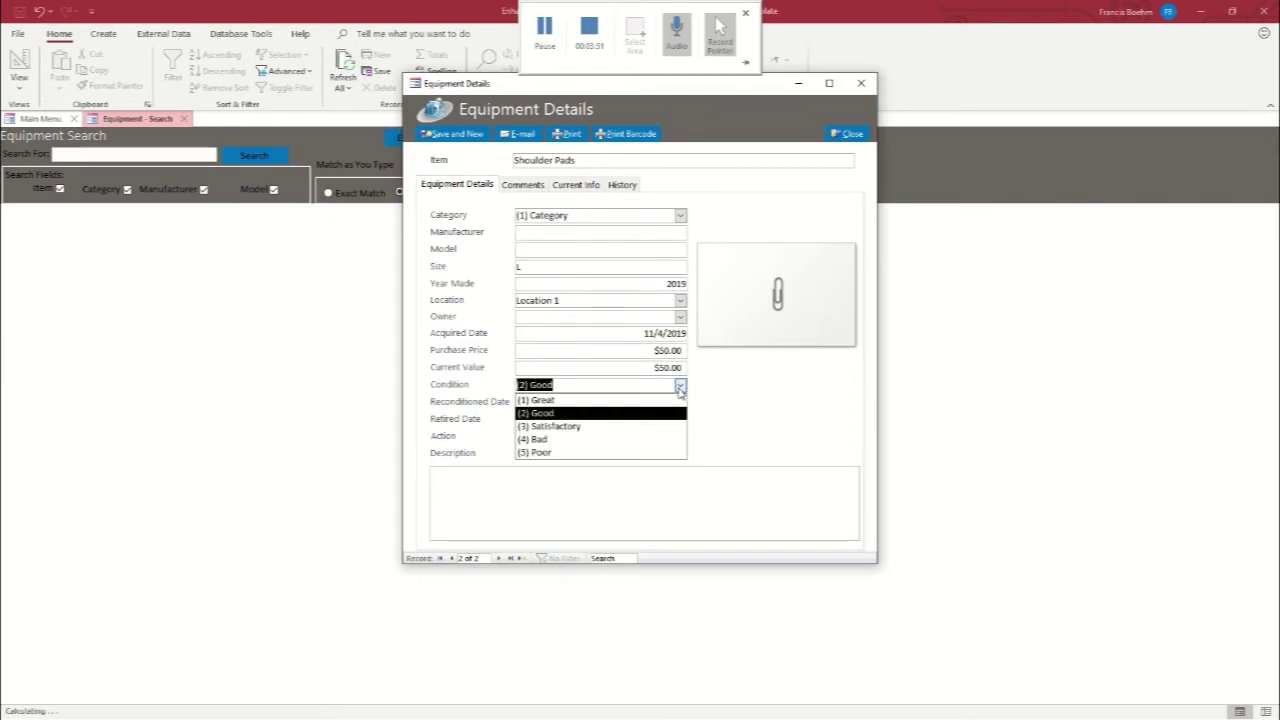
pyautogui.click(620, 401)
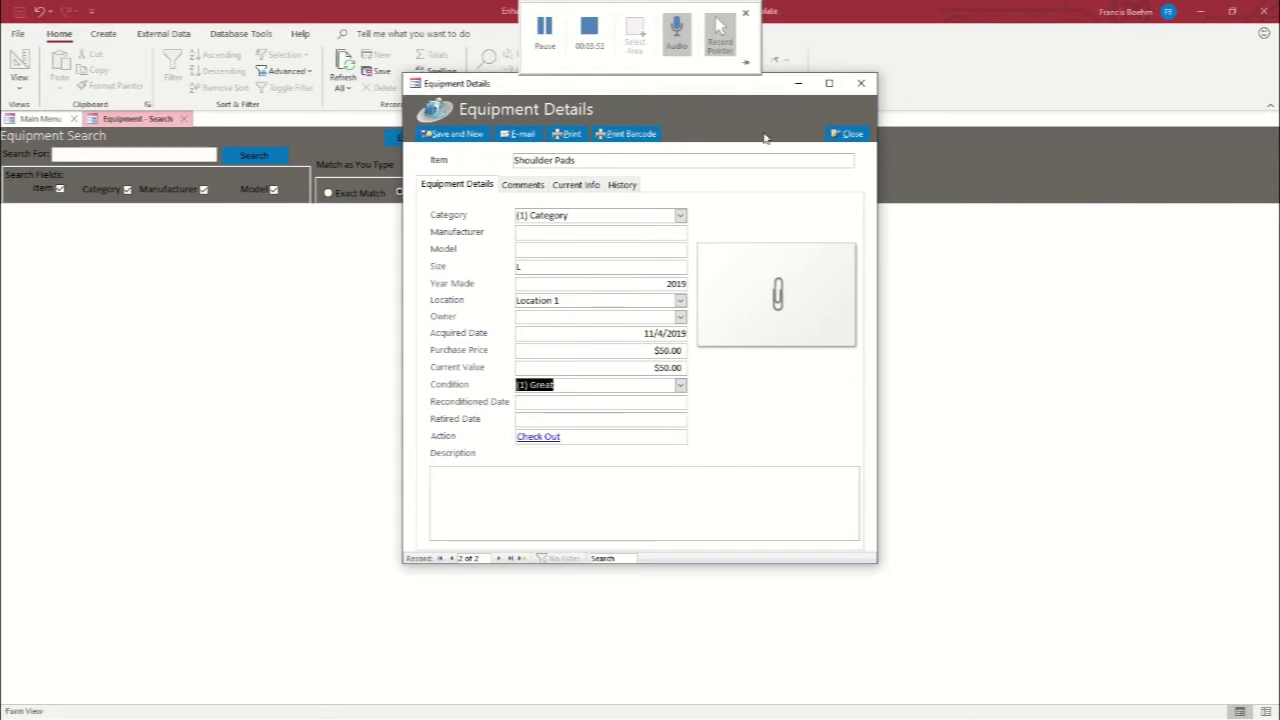
# Save the shoulder pads and start a Tackling Sled record in Category 2
pyautogui.click(466, 134)
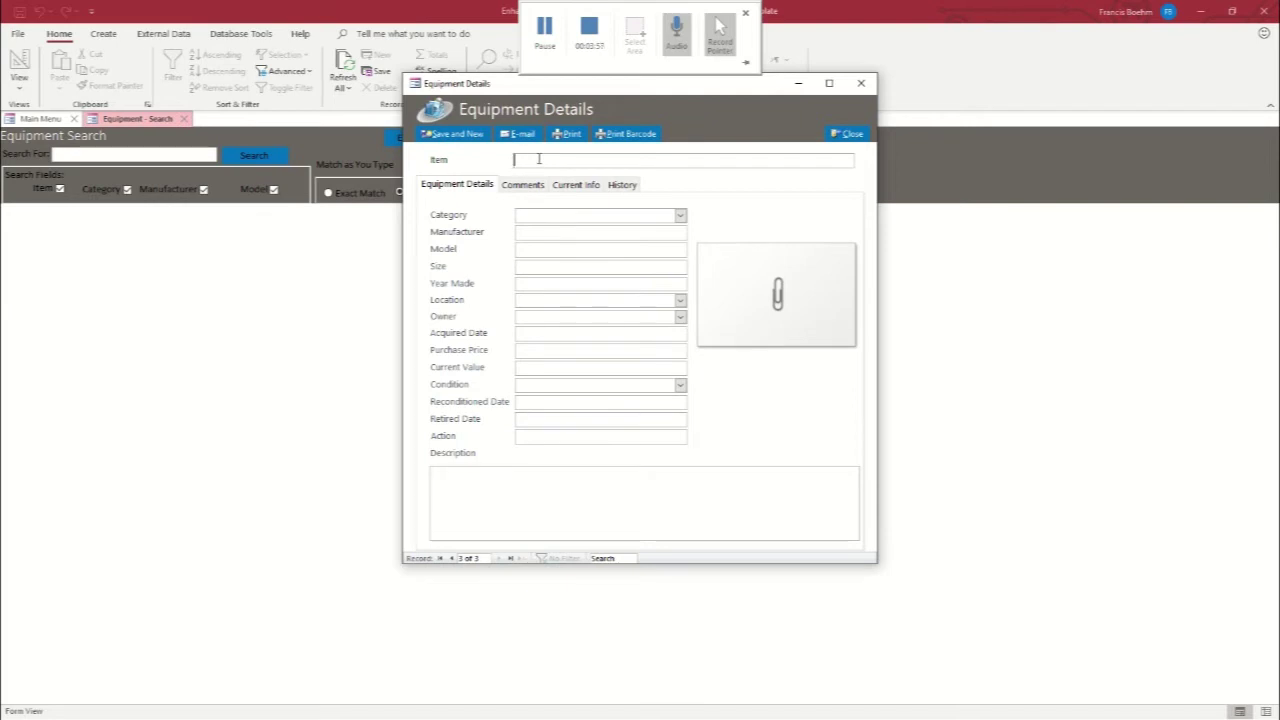
pyautogui.write('Tackleng Sled')
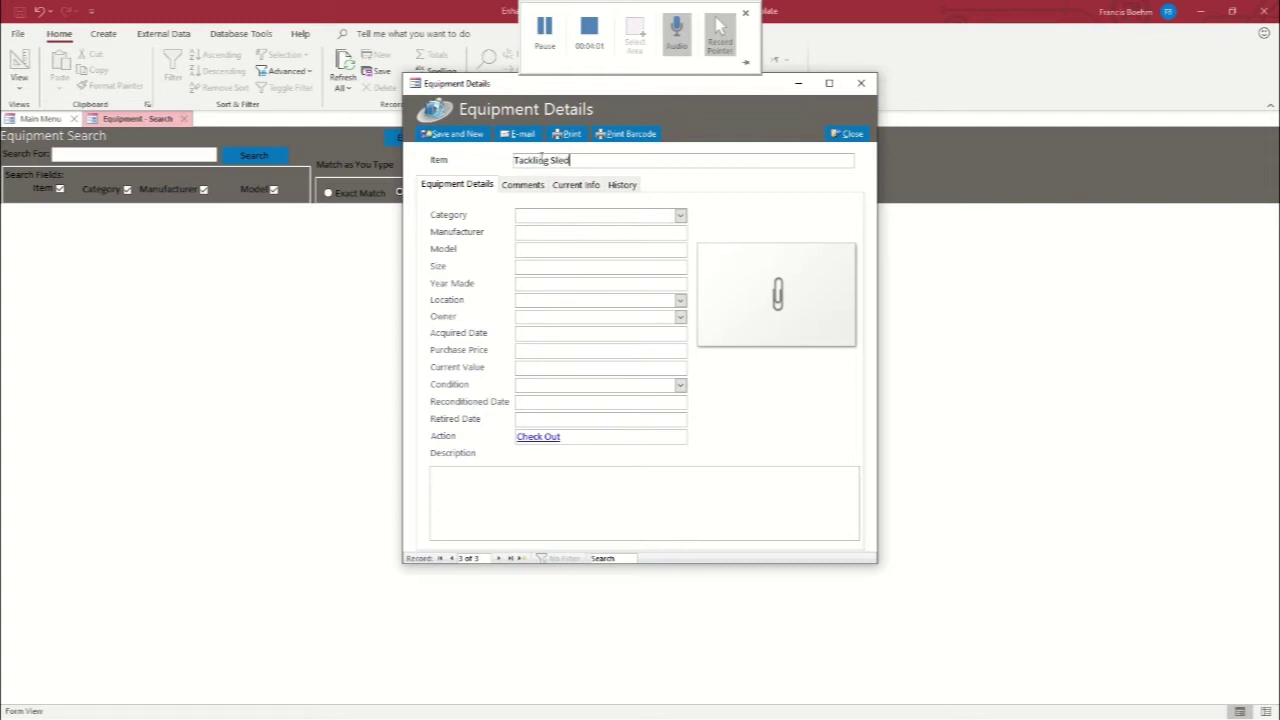
pyautogui.click(680, 216)
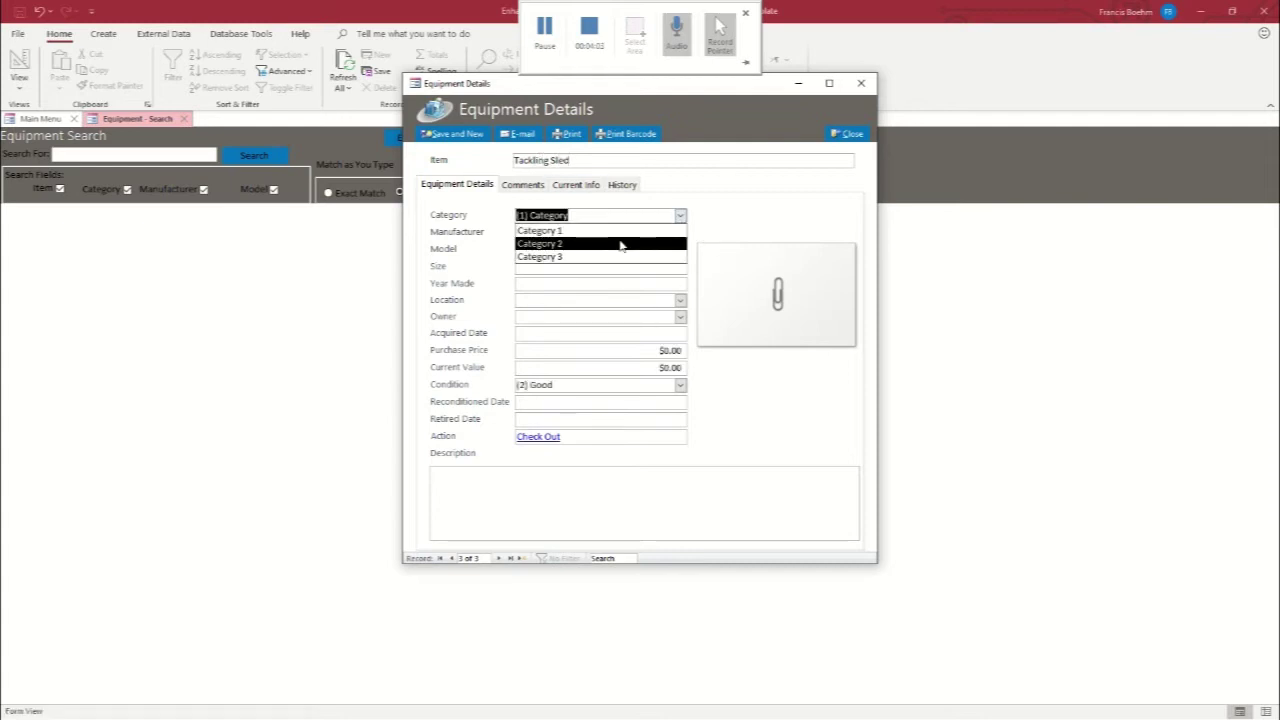
pyautogui.click(620, 244)
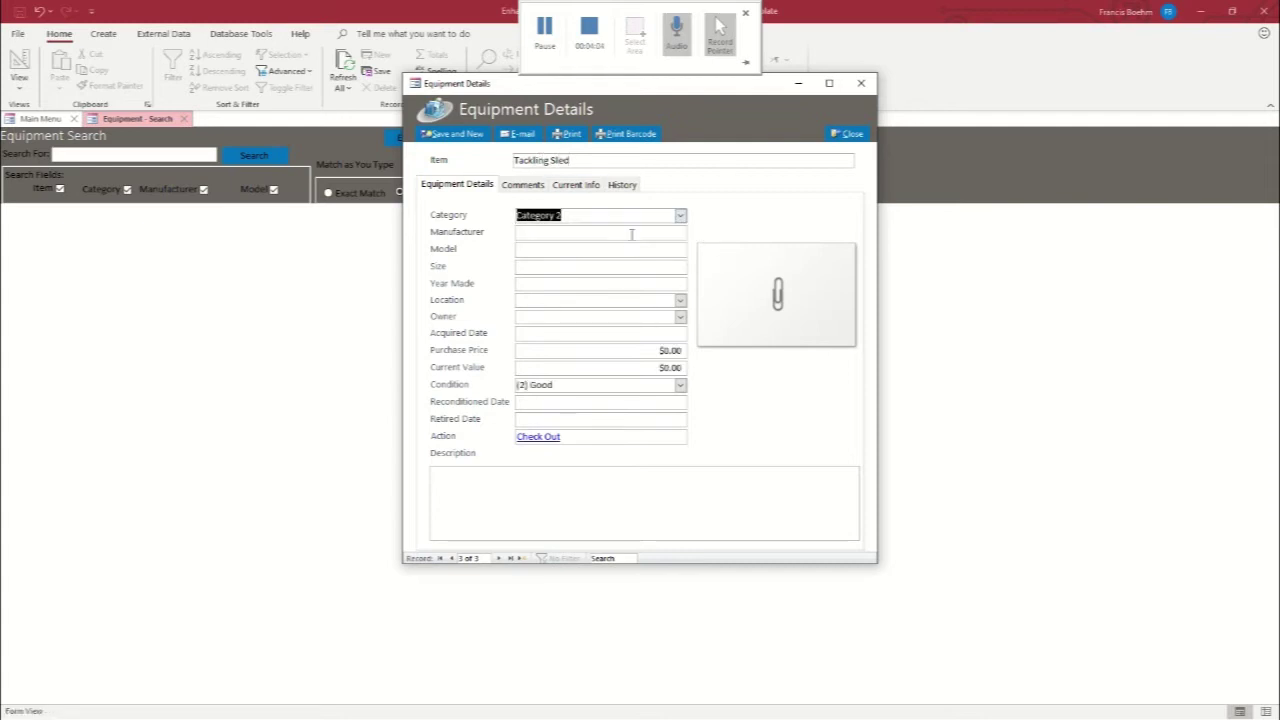
pyautogui.click(521, 287)
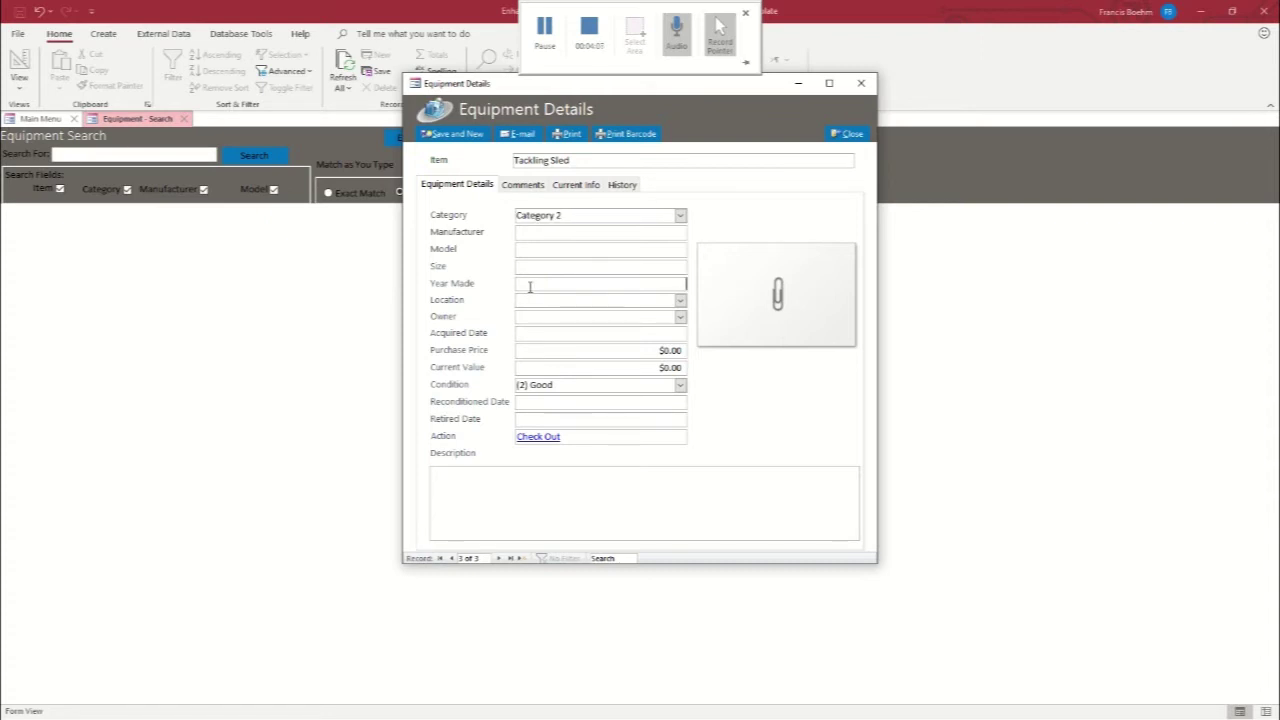
# Give the sled Location 2, acquired date 11/22/2019, $250.00 purchase price and 200 current value
pyautogui.click(680, 300)
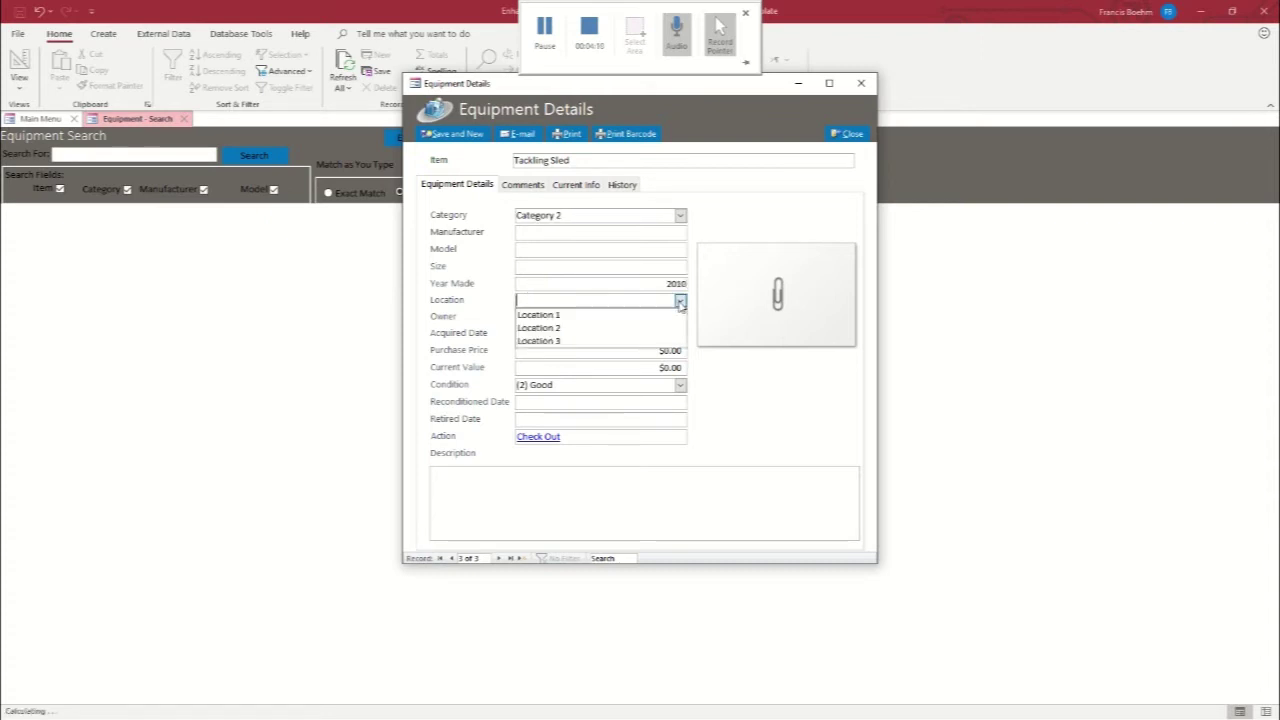
pyautogui.click(591, 328)
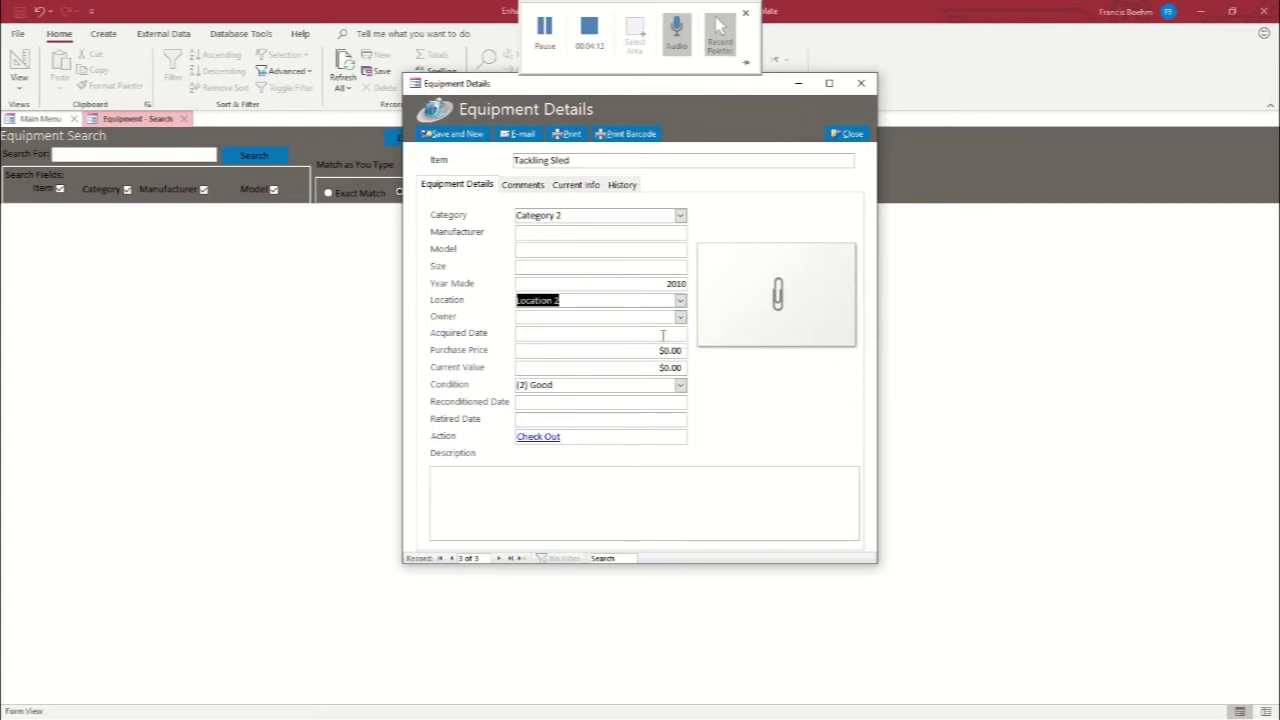
pyautogui.click(654, 333)
pyautogui.click(694, 332)
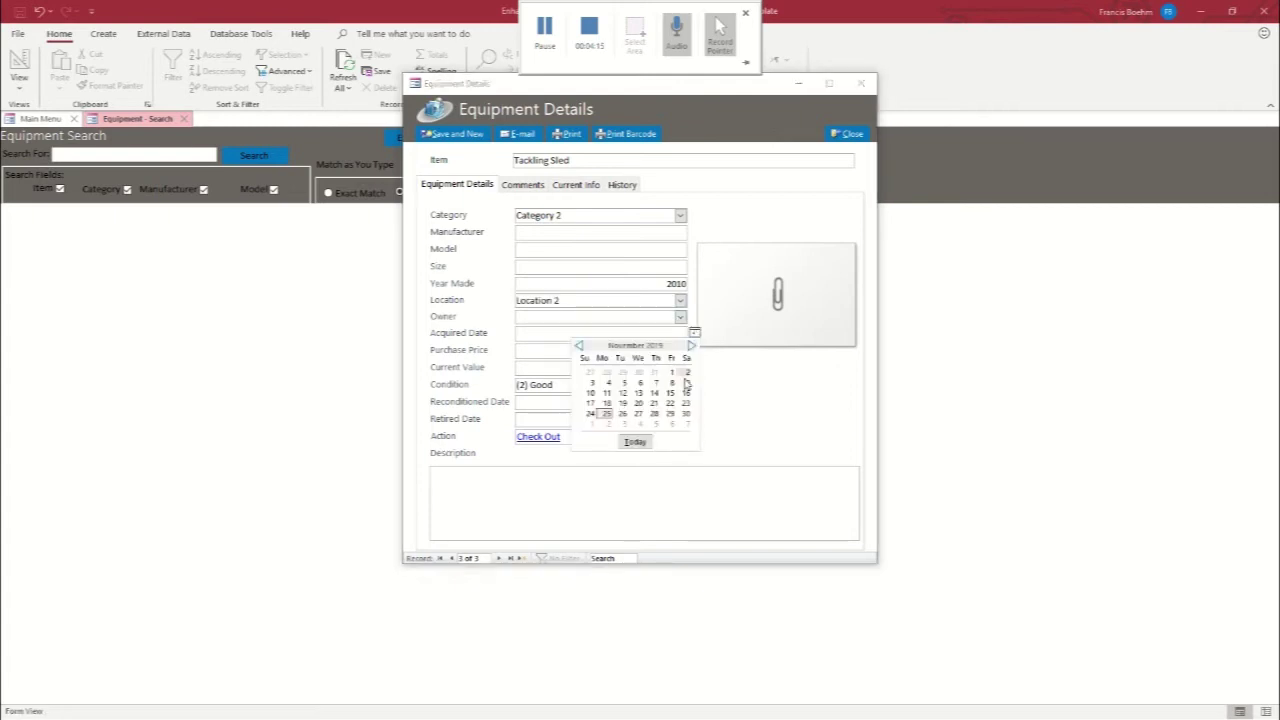
pyautogui.click(670, 404)
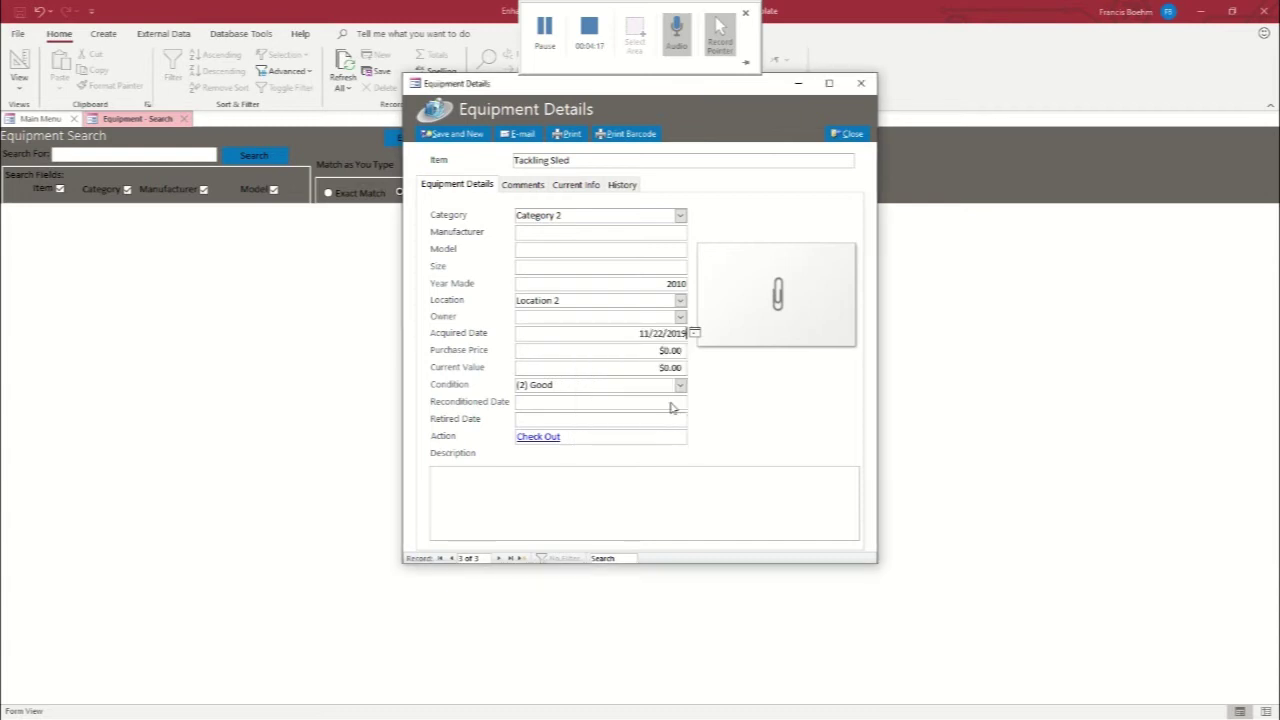
pyautogui.click(656, 352)
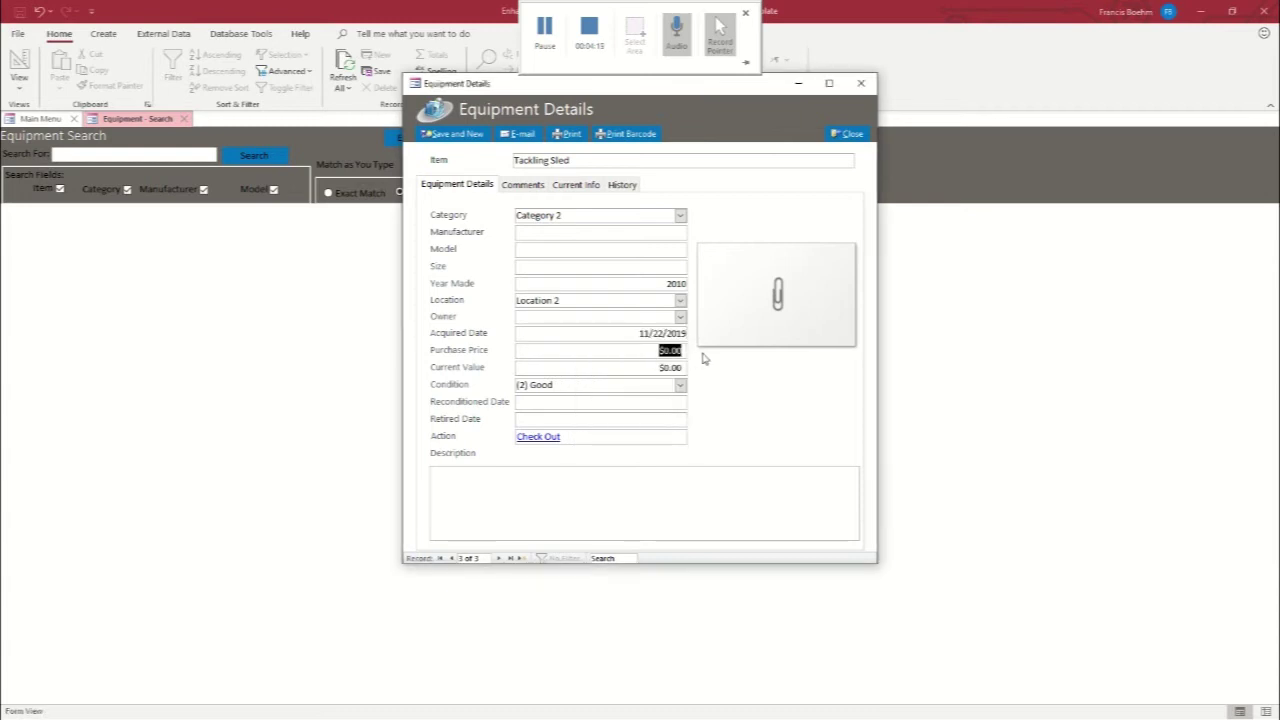
pyautogui.write('250.00')
pyautogui.press('Tab')
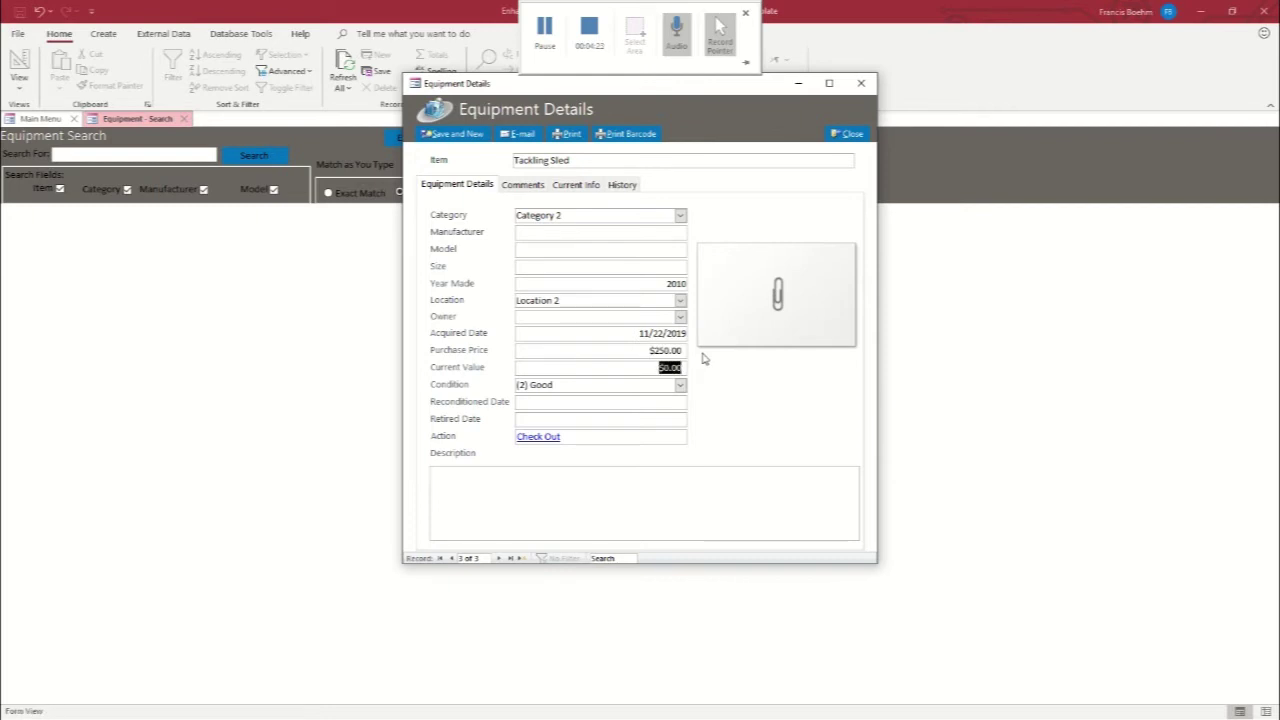
pyautogui.write('20')
pyautogui.click(836, 136)
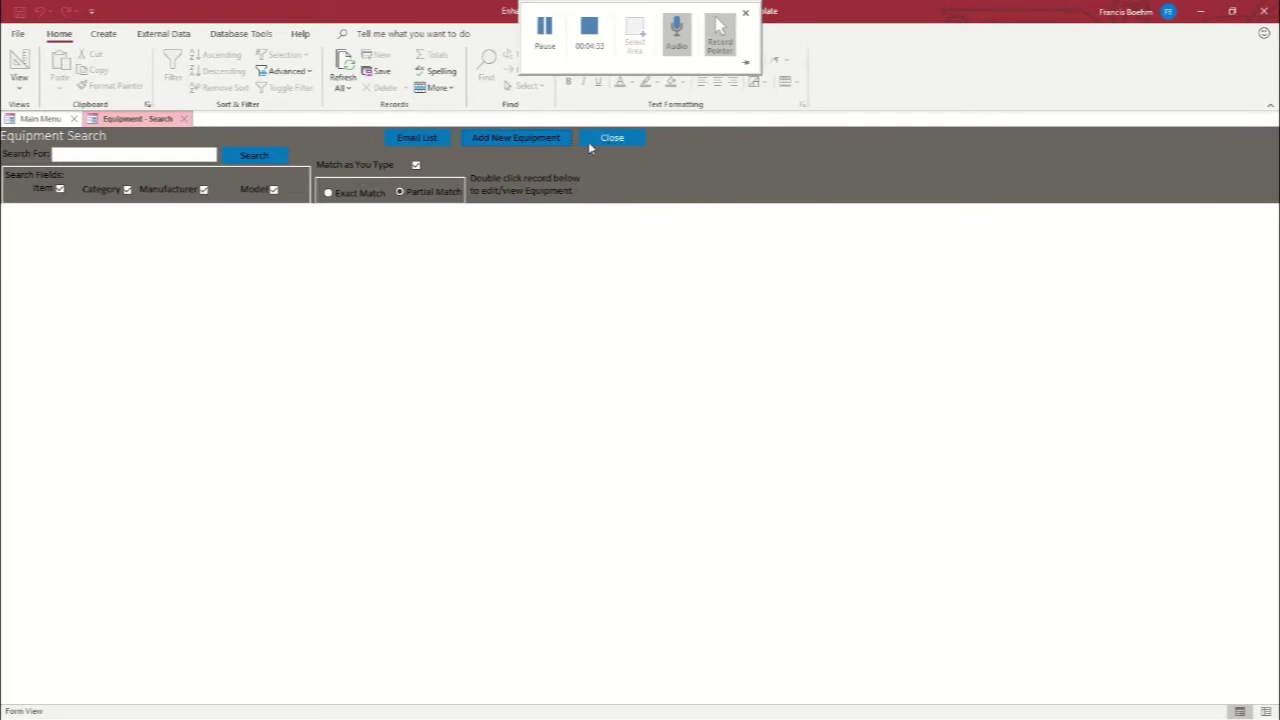
pyautogui.click(184, 119)
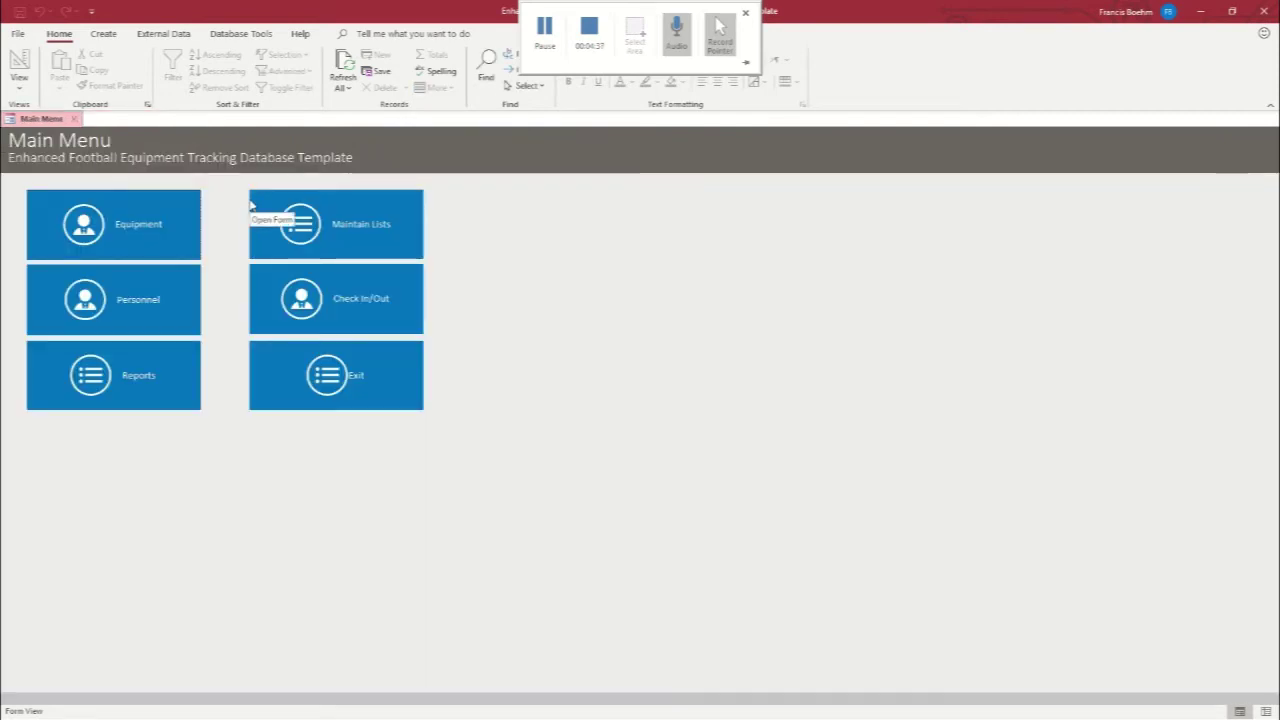
pyautogui.click(101, 386)
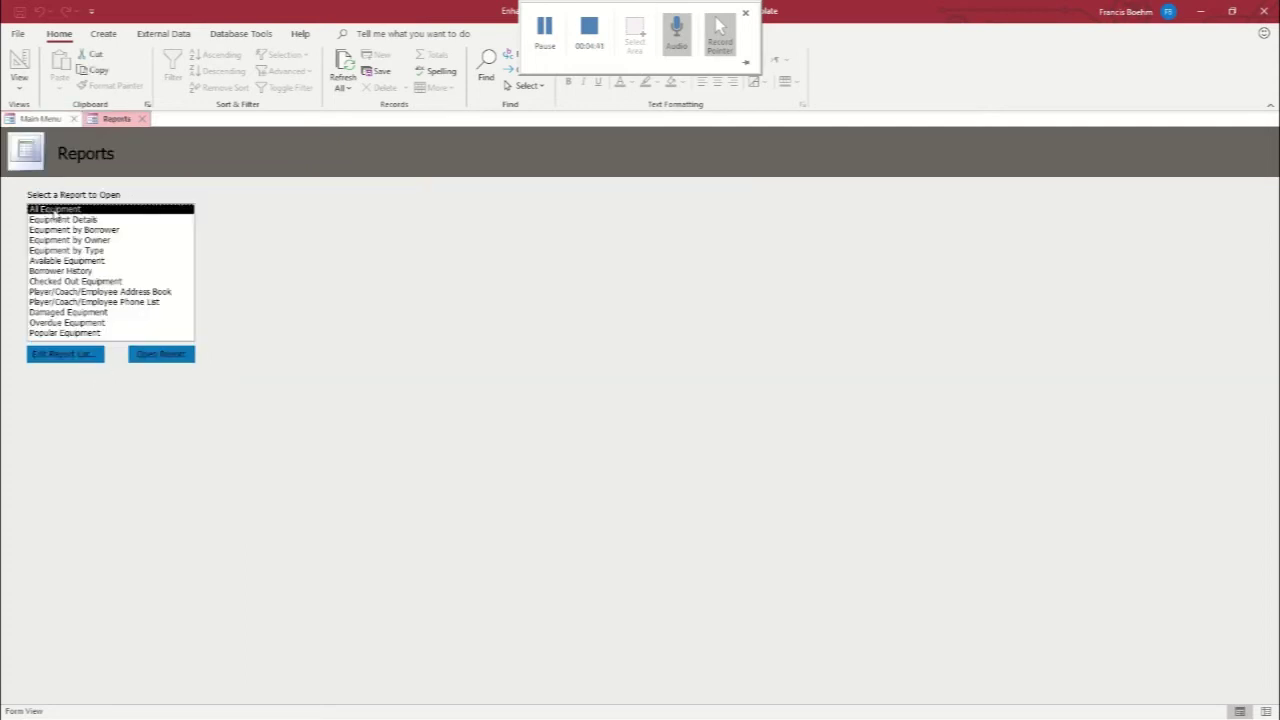
pyautogui.click(163, 358)
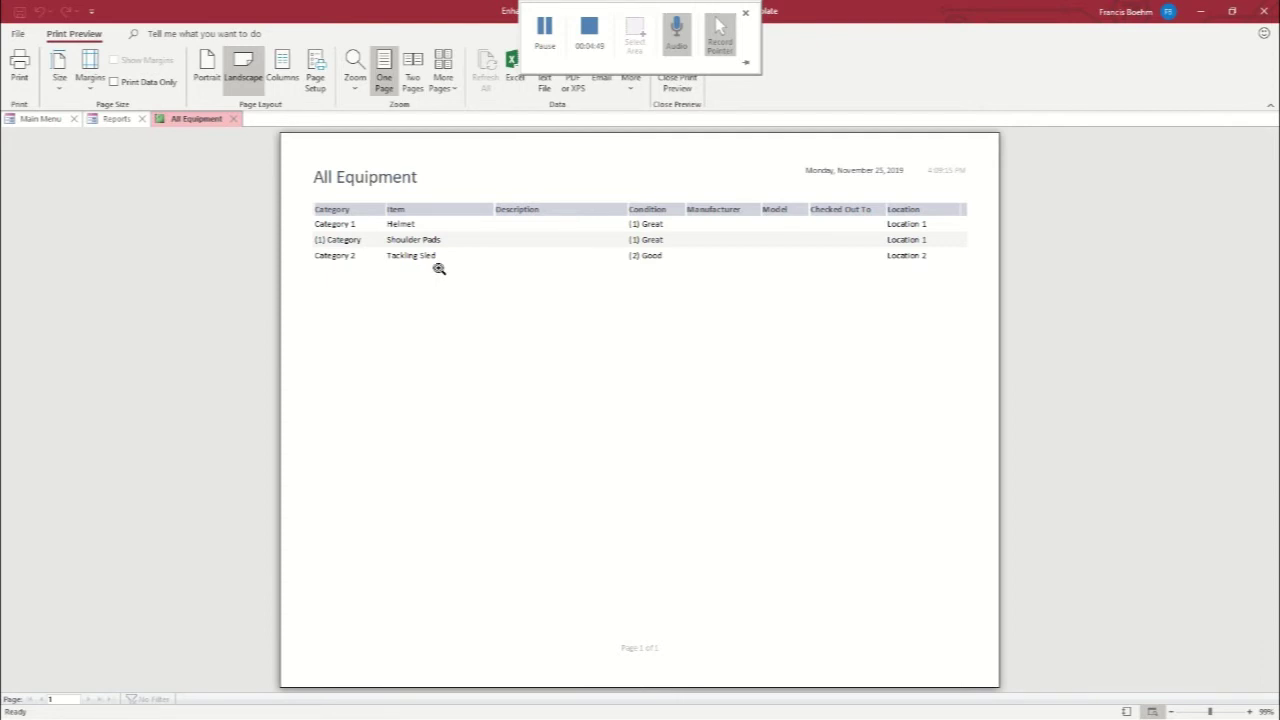
pyautogui.click(234, 119)
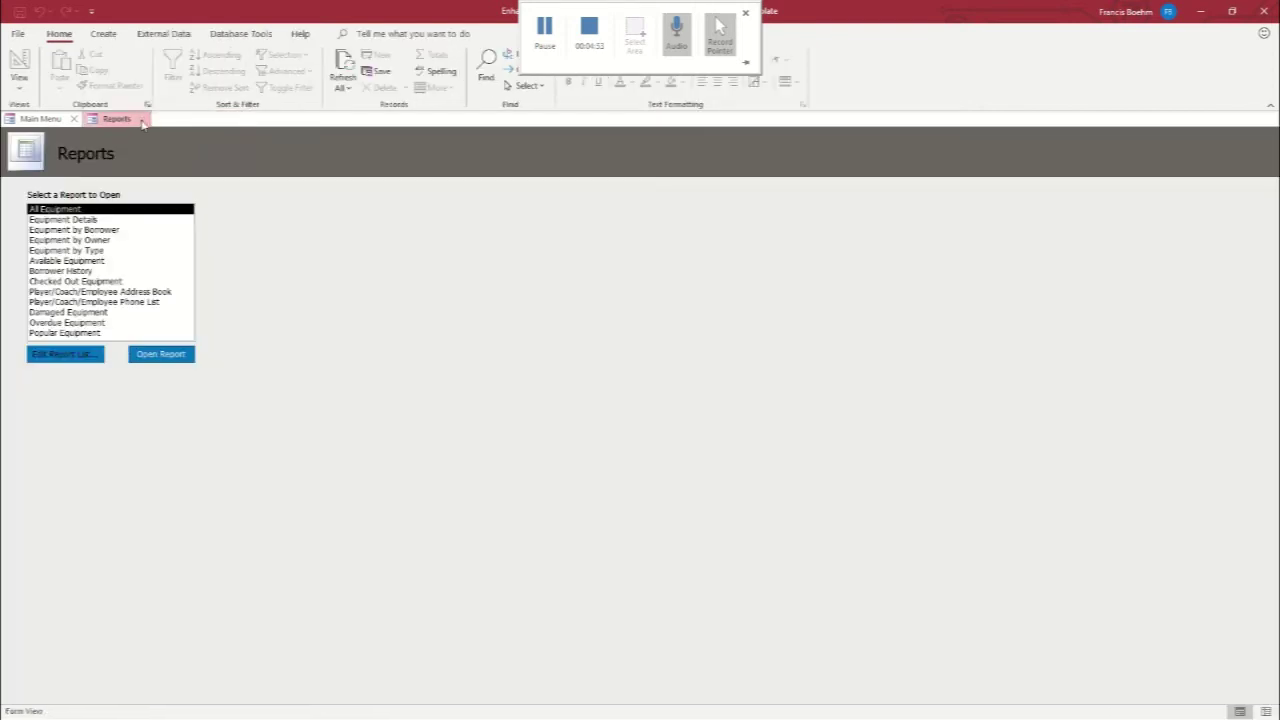
pyautogui.click(143, 120)
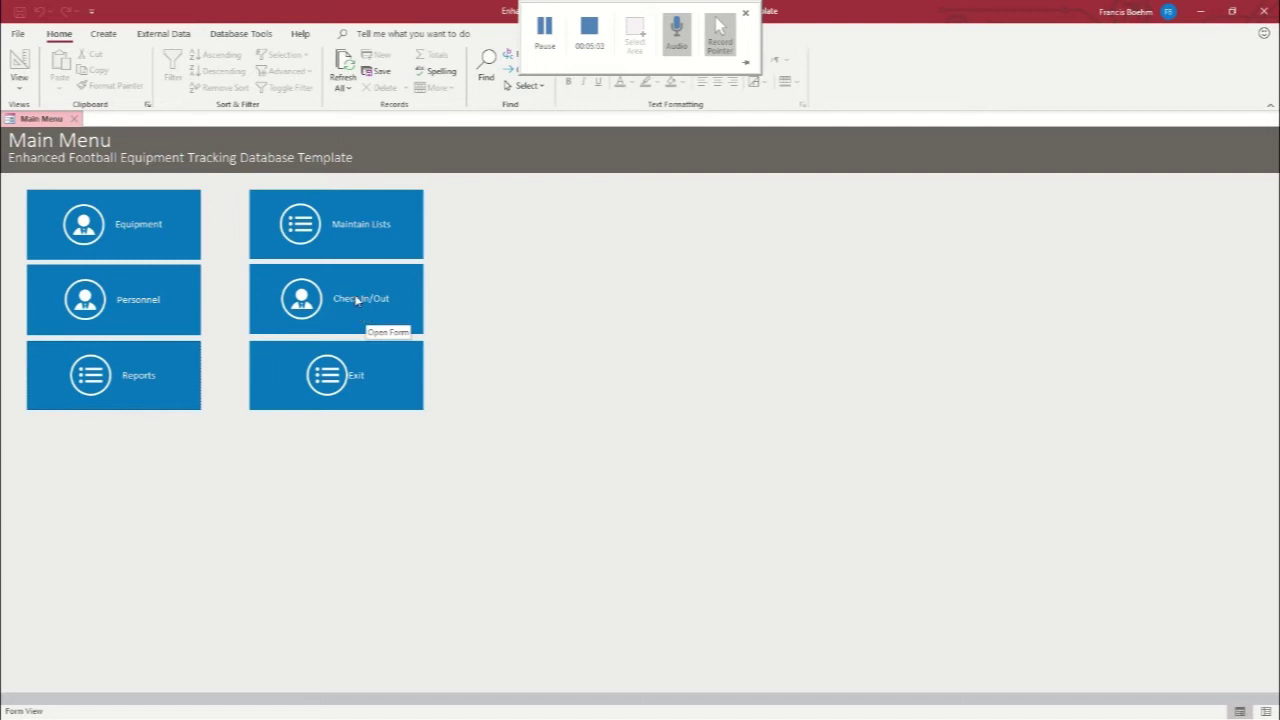
# Check out the Tackling Sled to personnel record 3
pyautogui.click(357, 300)
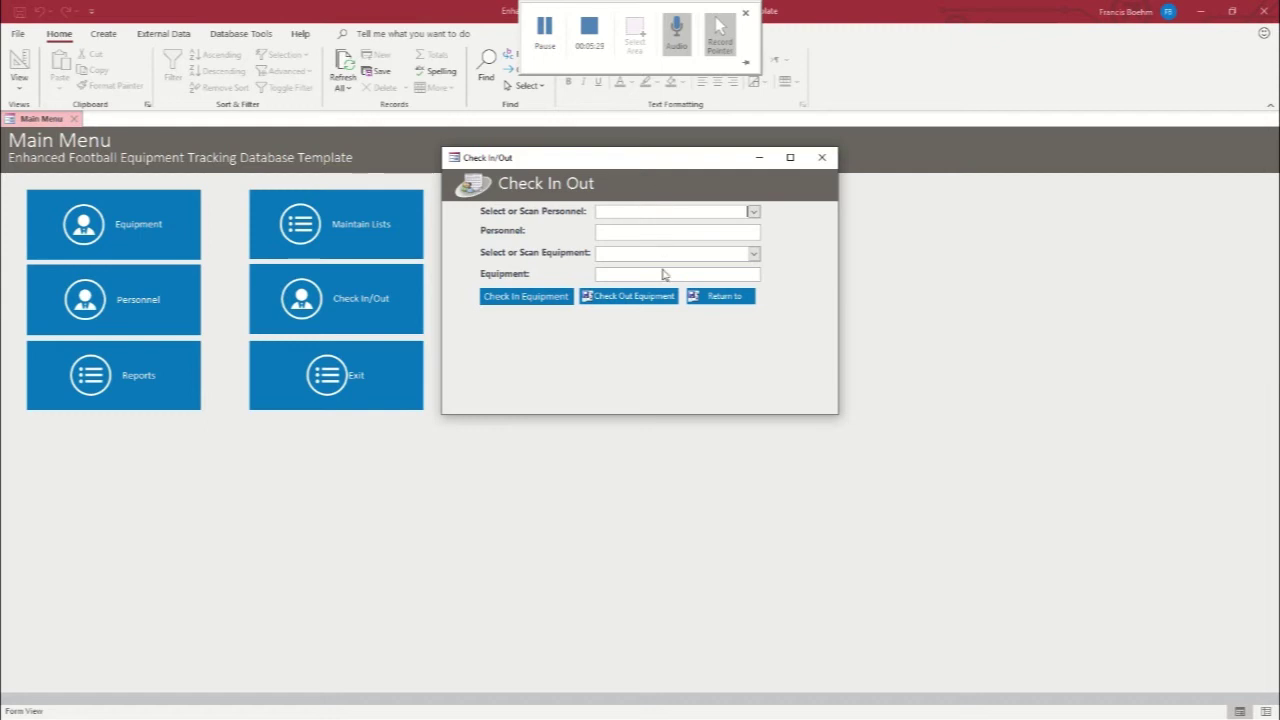
pyautogui.click(754, 213)
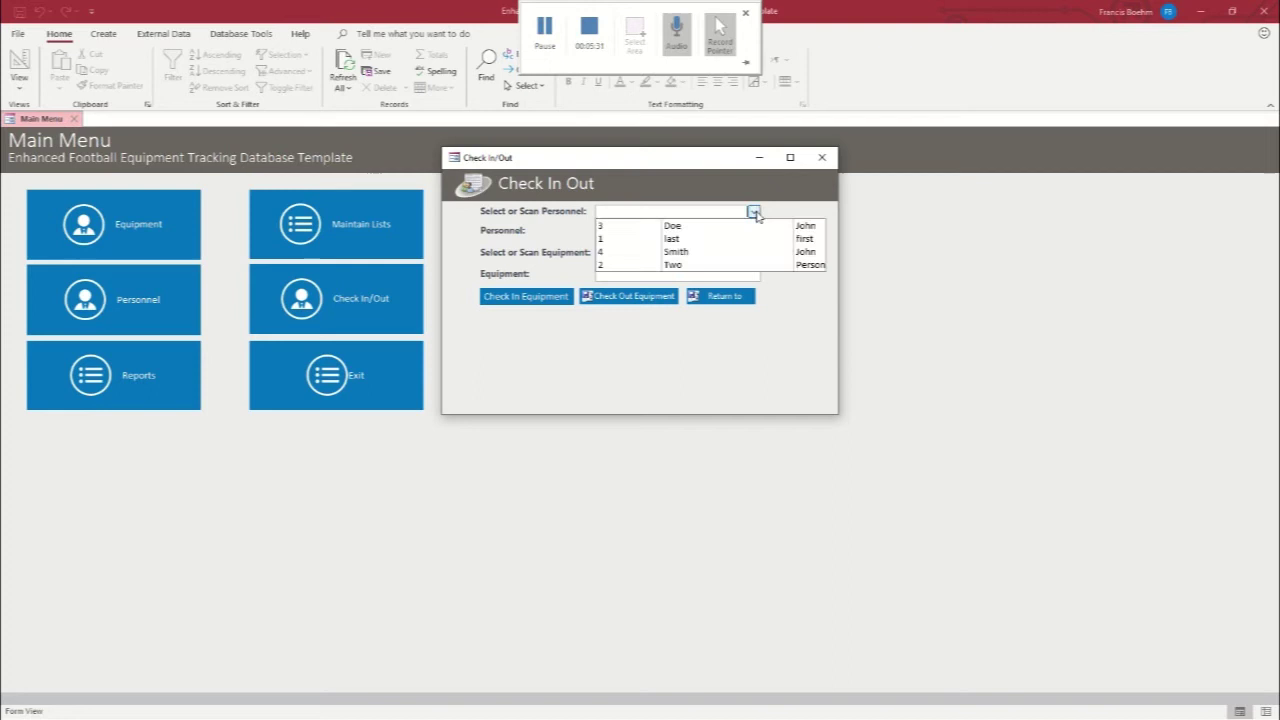
pyautogui.click(701, 227)
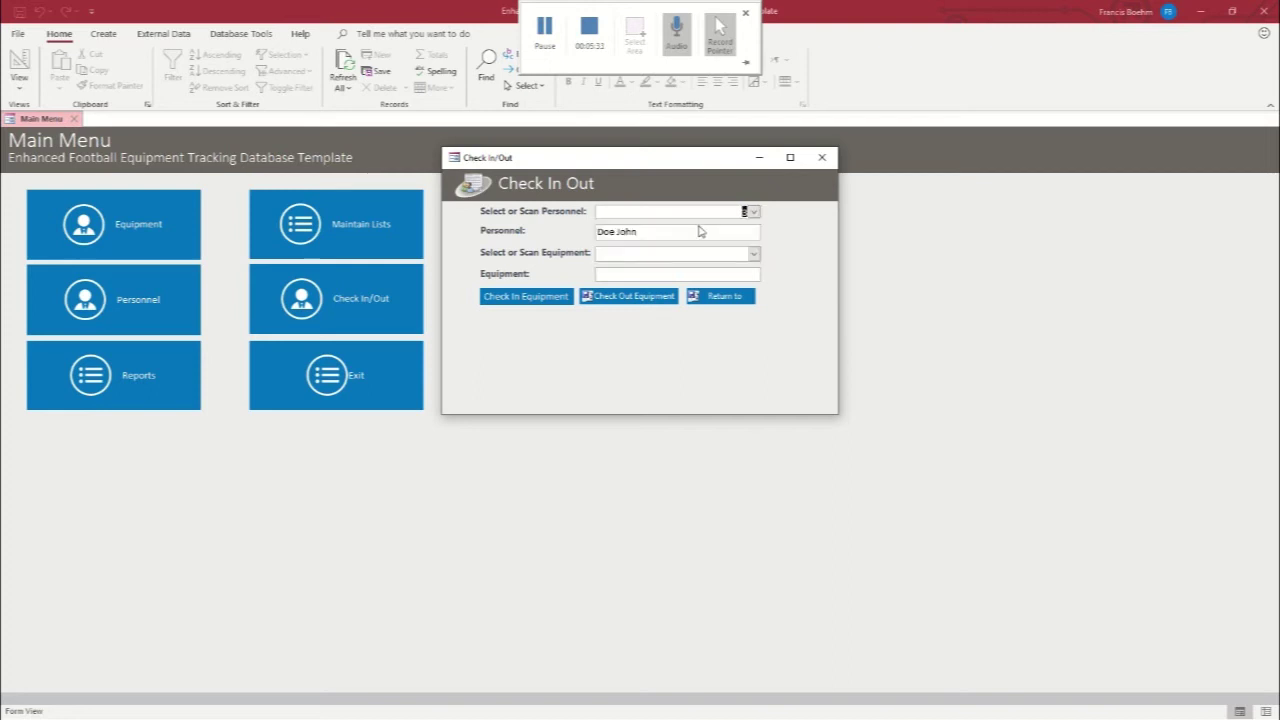
pyautogui.click(754, 254)
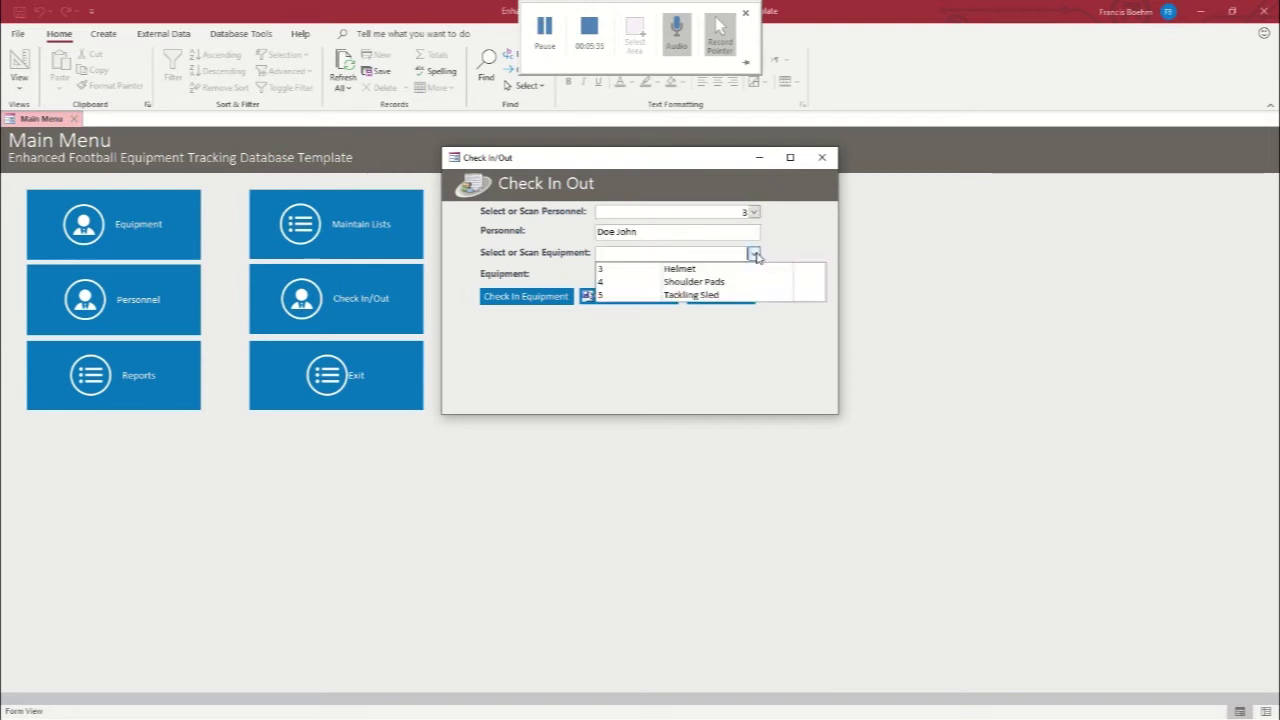
pyautogui.click(690, 295)
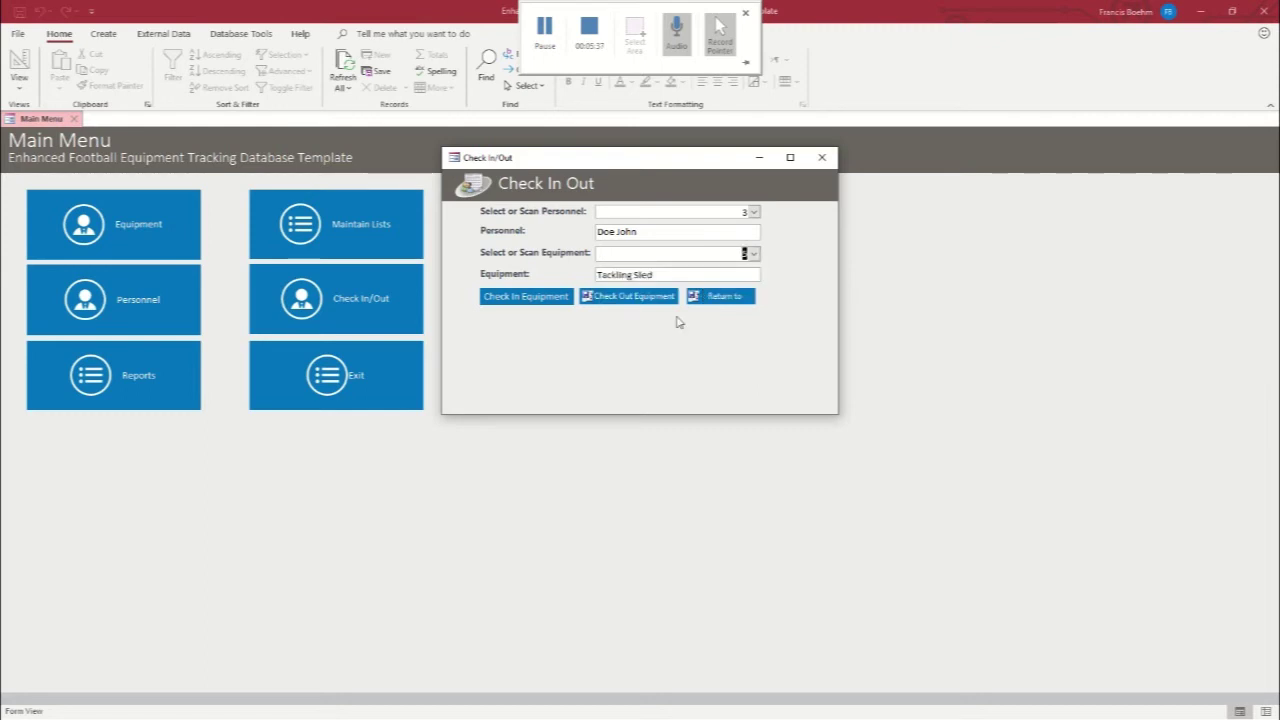
pyautogui.click(638, 296)
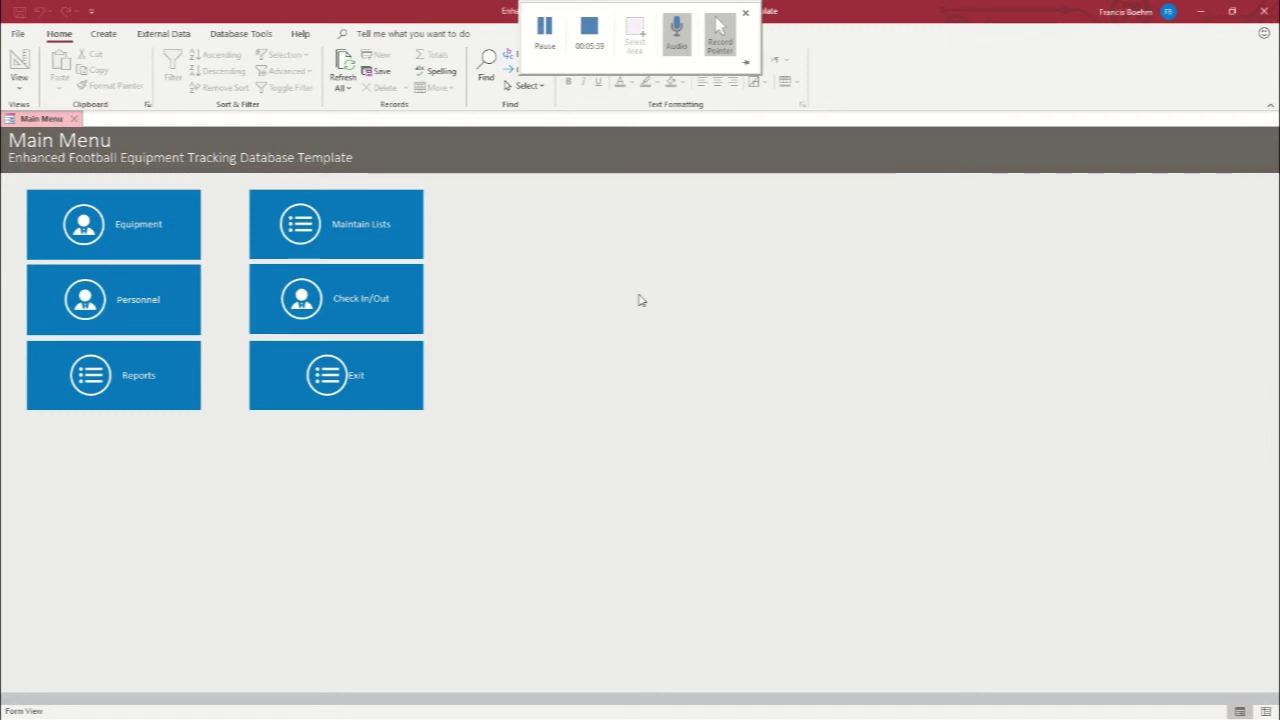
# Check out the Helmet to personnel record 4
pyautogui.click(399, 298)
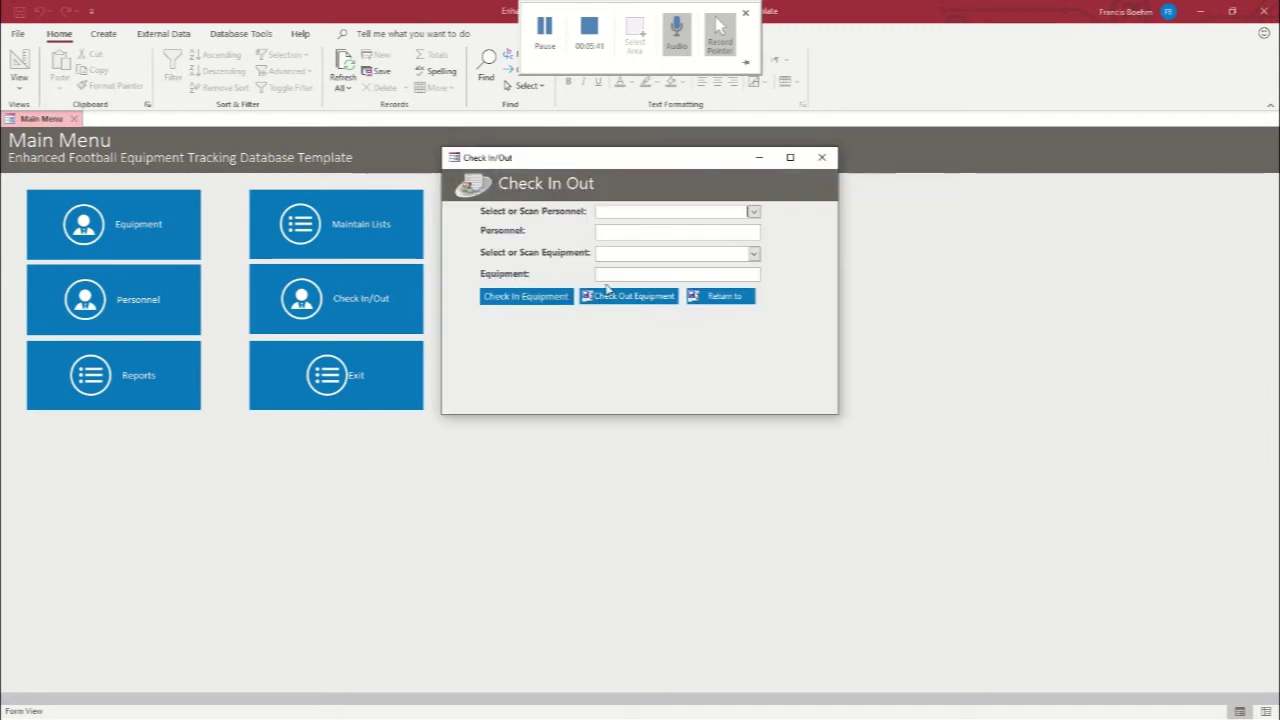
pyautogui.click(754, 212)
pyautogui.click(690, 250)
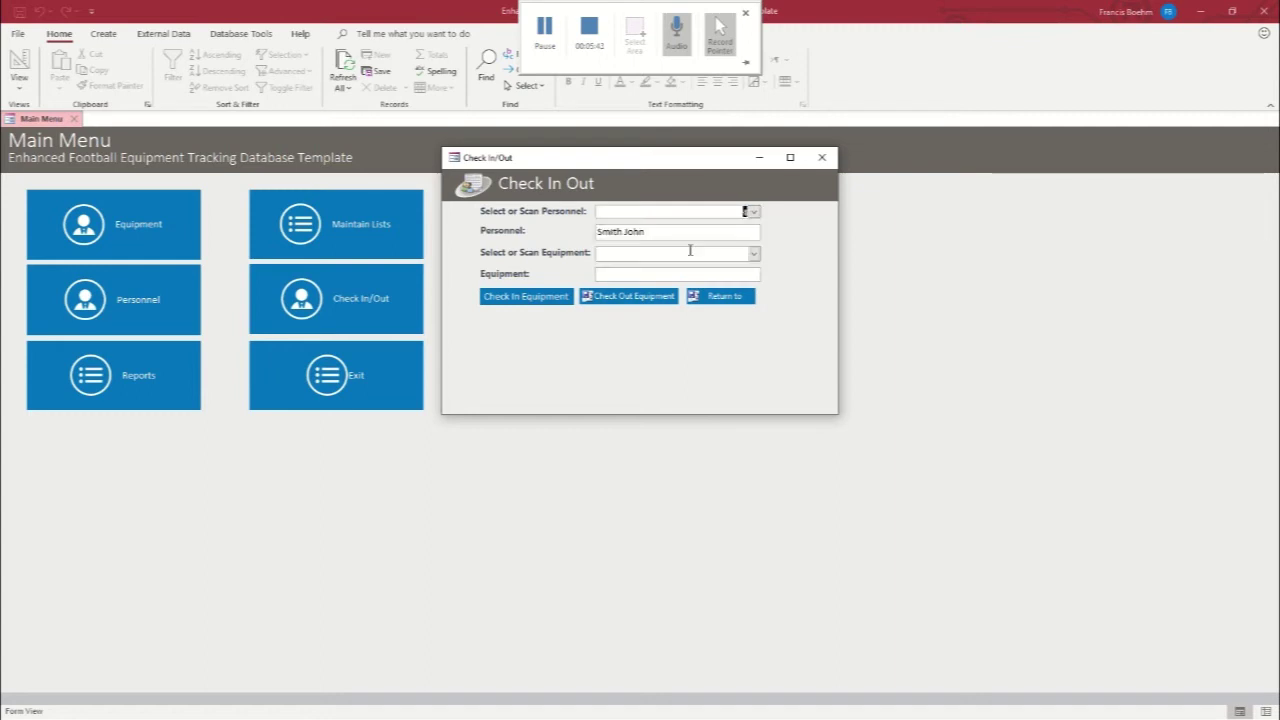
pyautogui.click(754, 254)
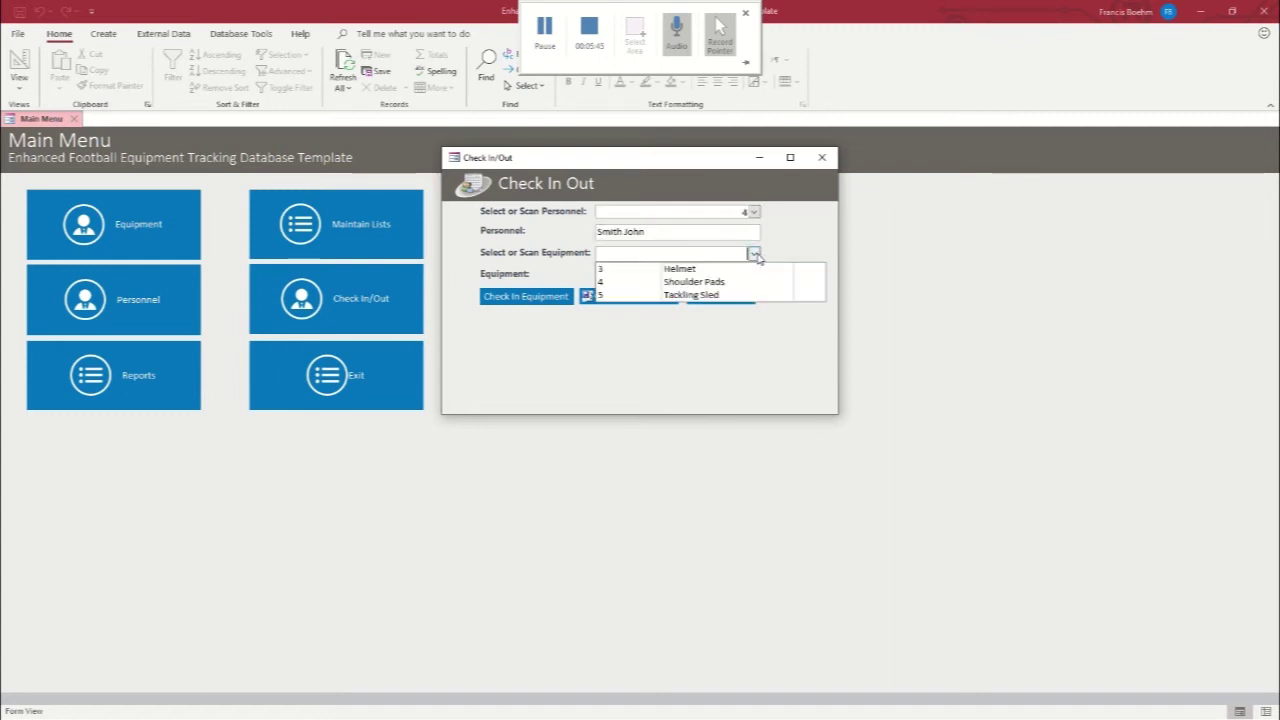
pyautogui.click(706, 270)
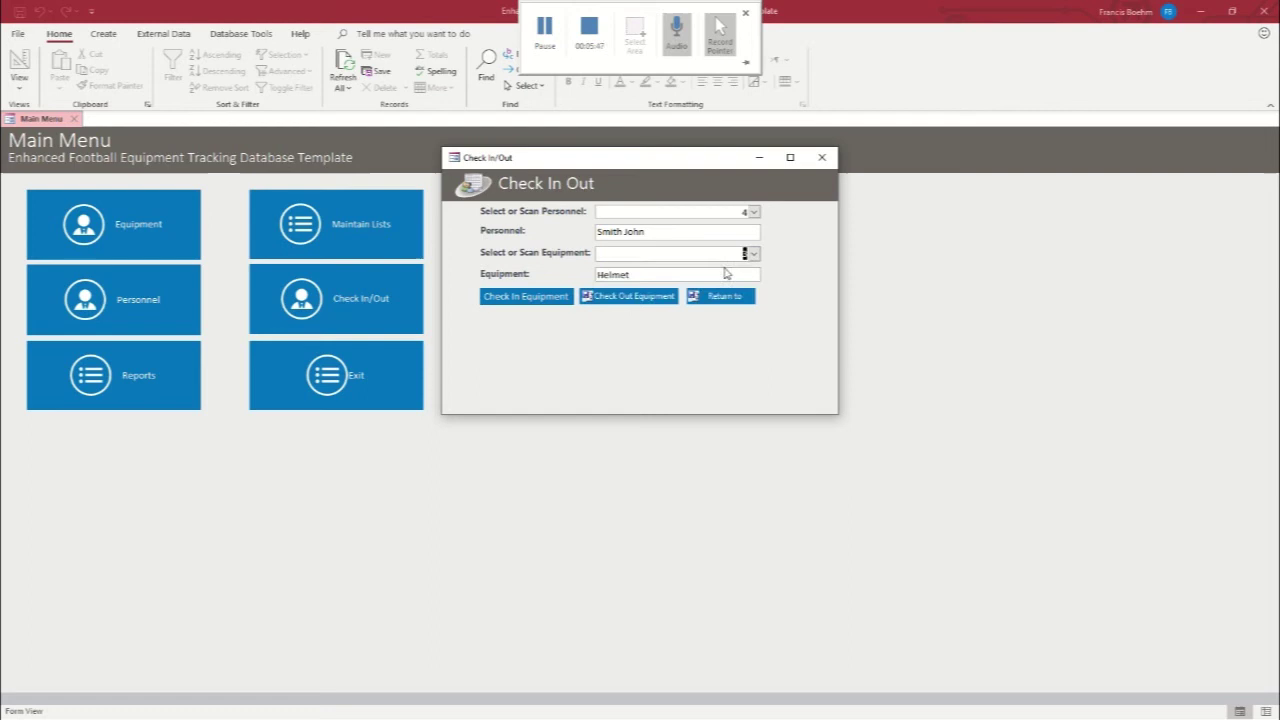
pyautogui.click(638, 298)
# Check out the Shoulder Pads to personnel record 4 as well
pyautogui.click(394, 302)
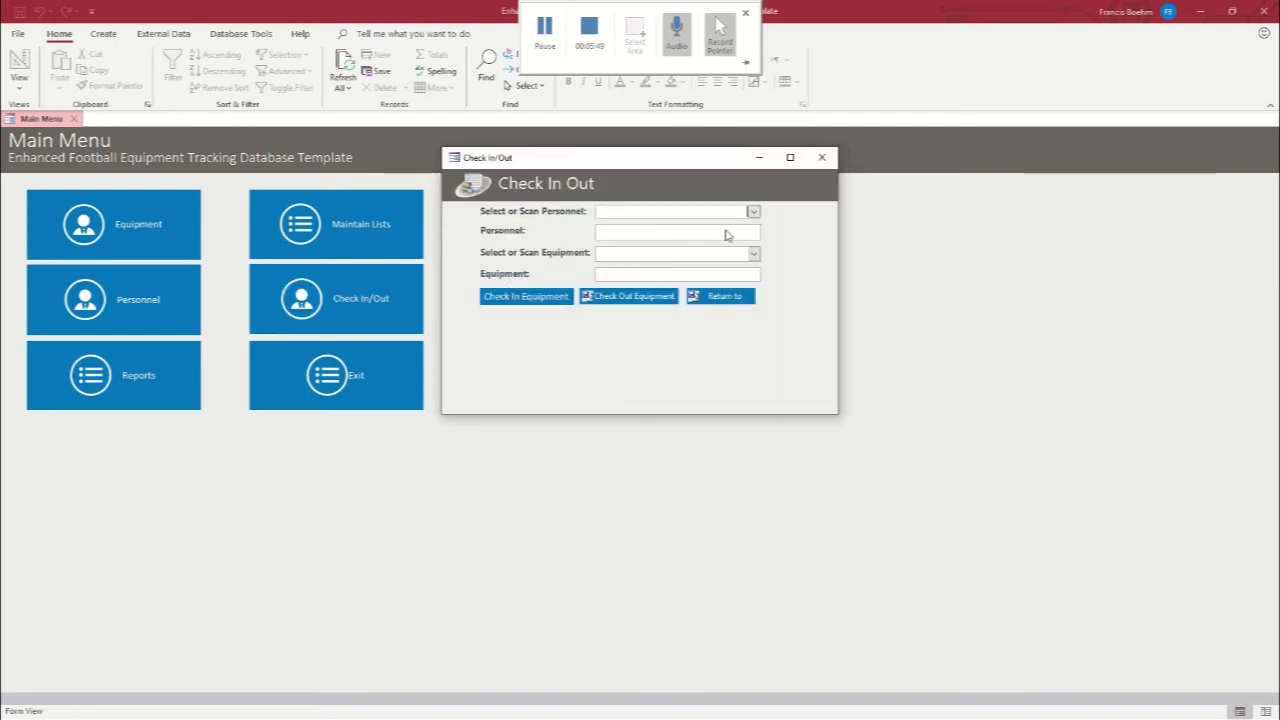
pyautogui.click(754, 211)
pyautogui.click(704, 250)
pyautogui.click(753, 253)
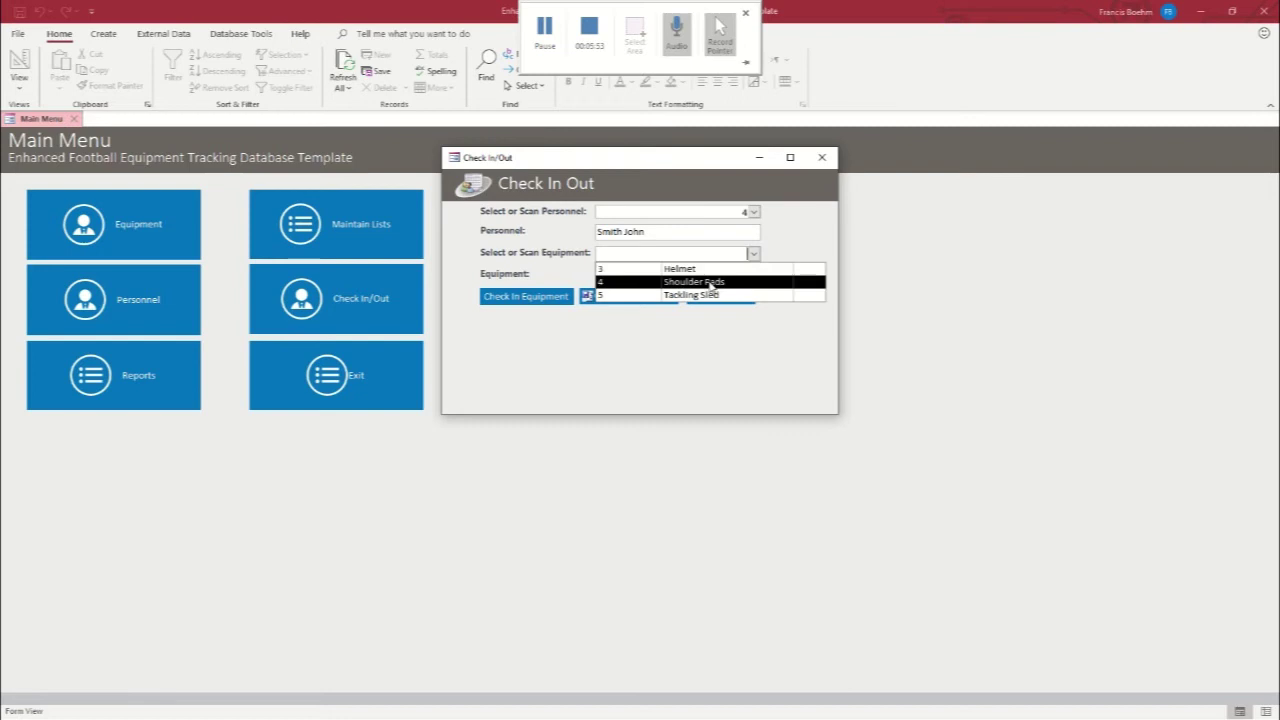
pyautogui.click(710, 283)
pyautogui.click(622, 298)
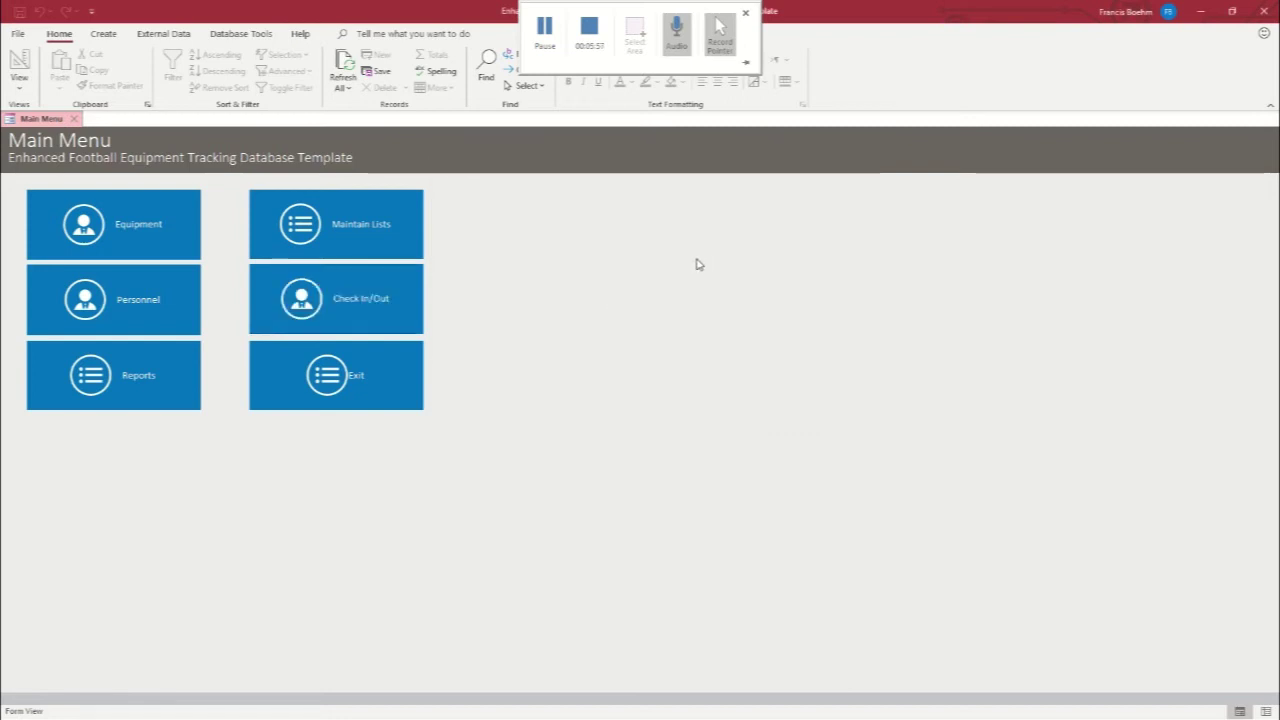
pyautogui.click(113, 377)
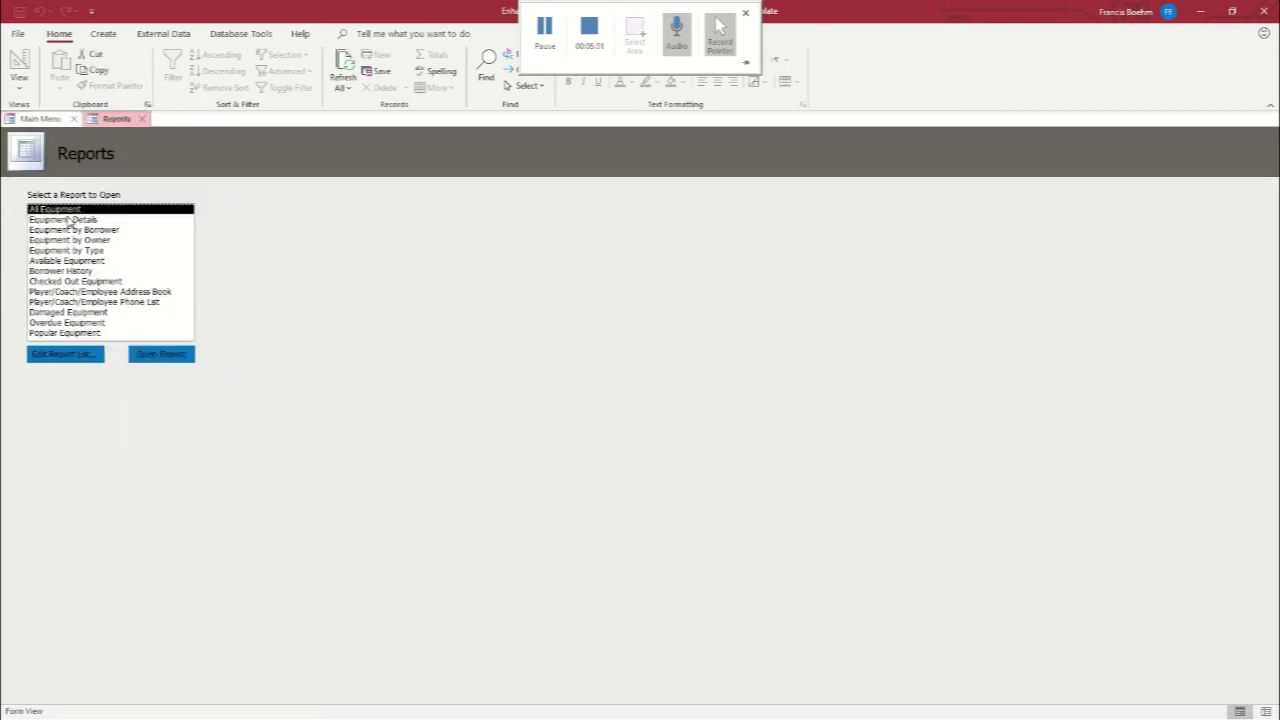
pyautogui.click(158, 356)
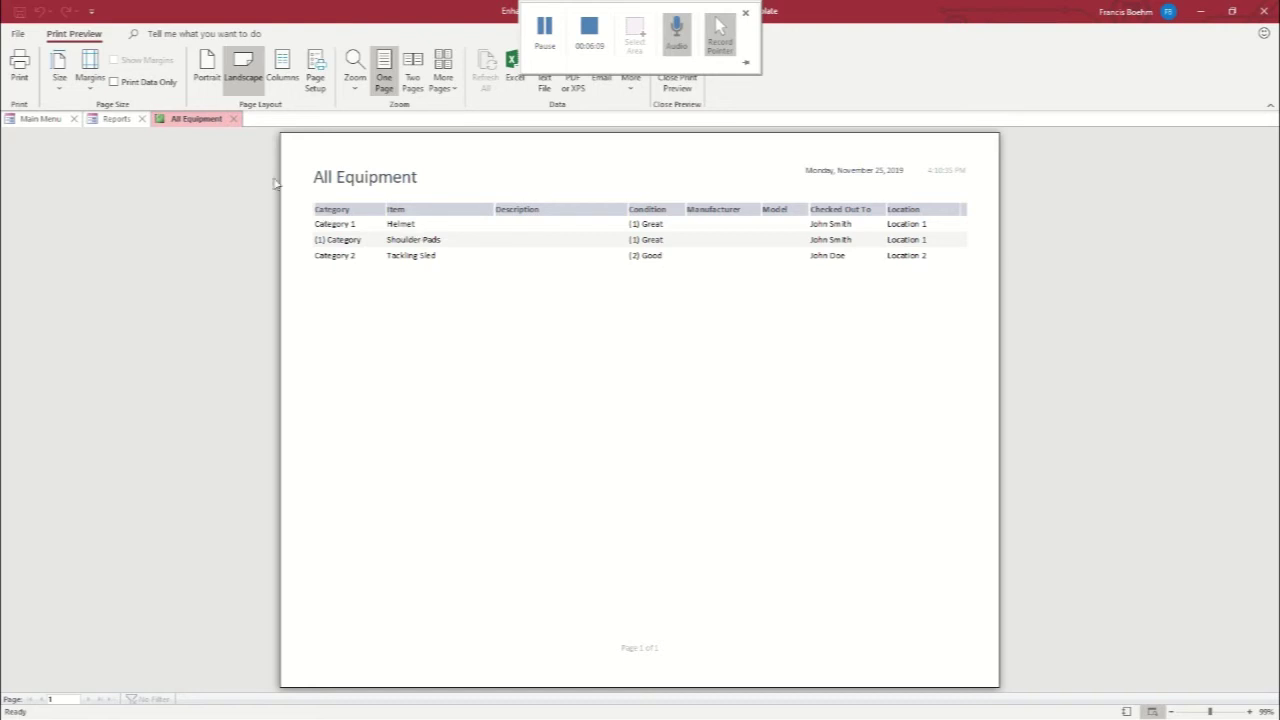
pyautogui.click(236, 120)
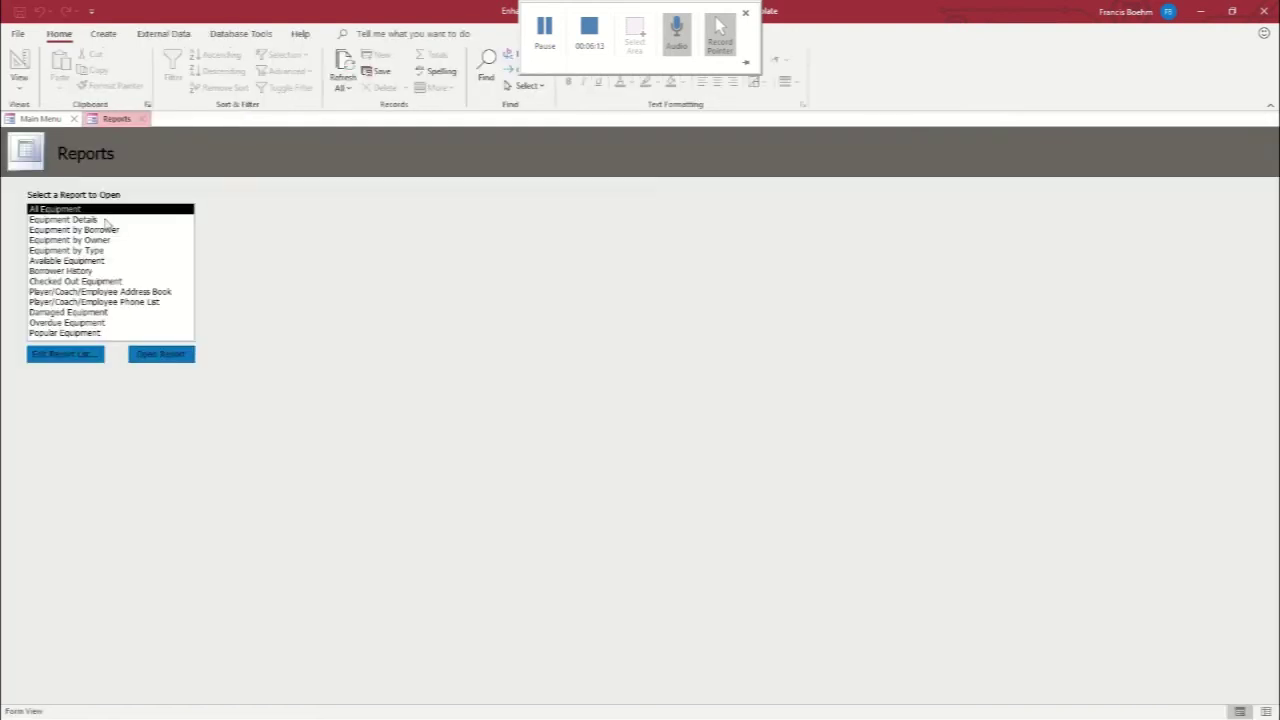
pyautogui.doubleClick(66, 231)
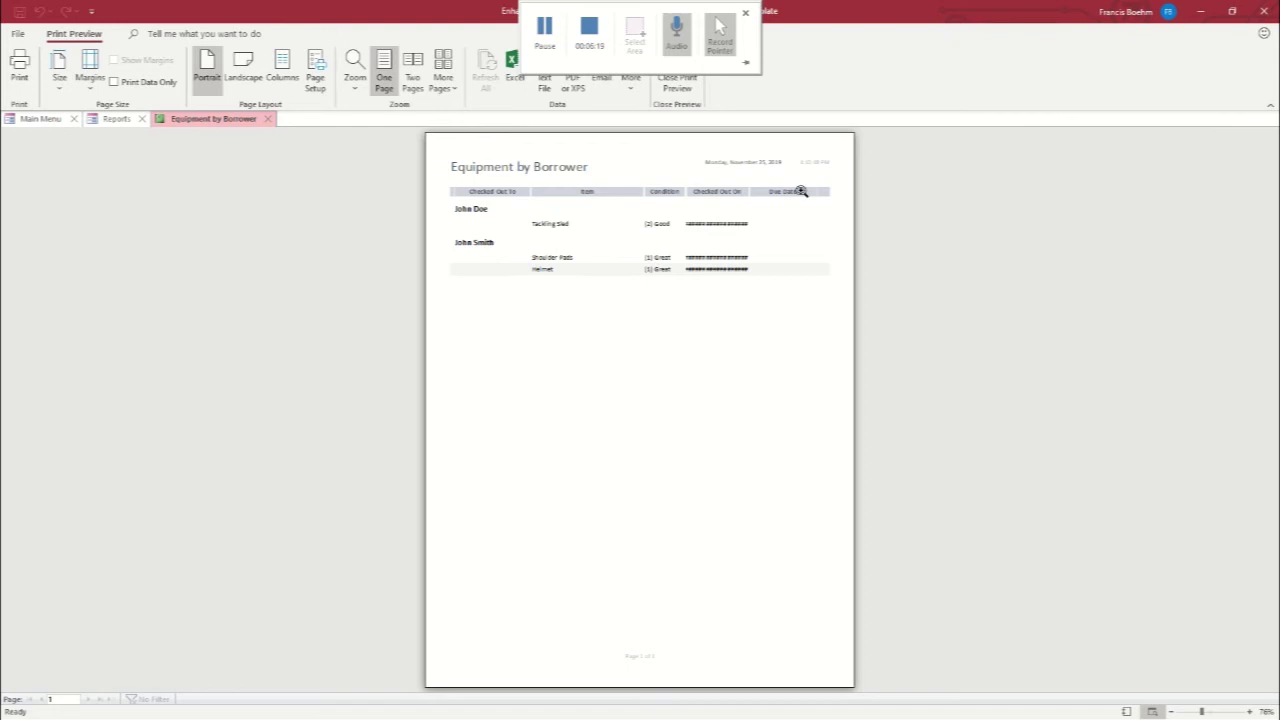
pyautogui.click(268, 120)
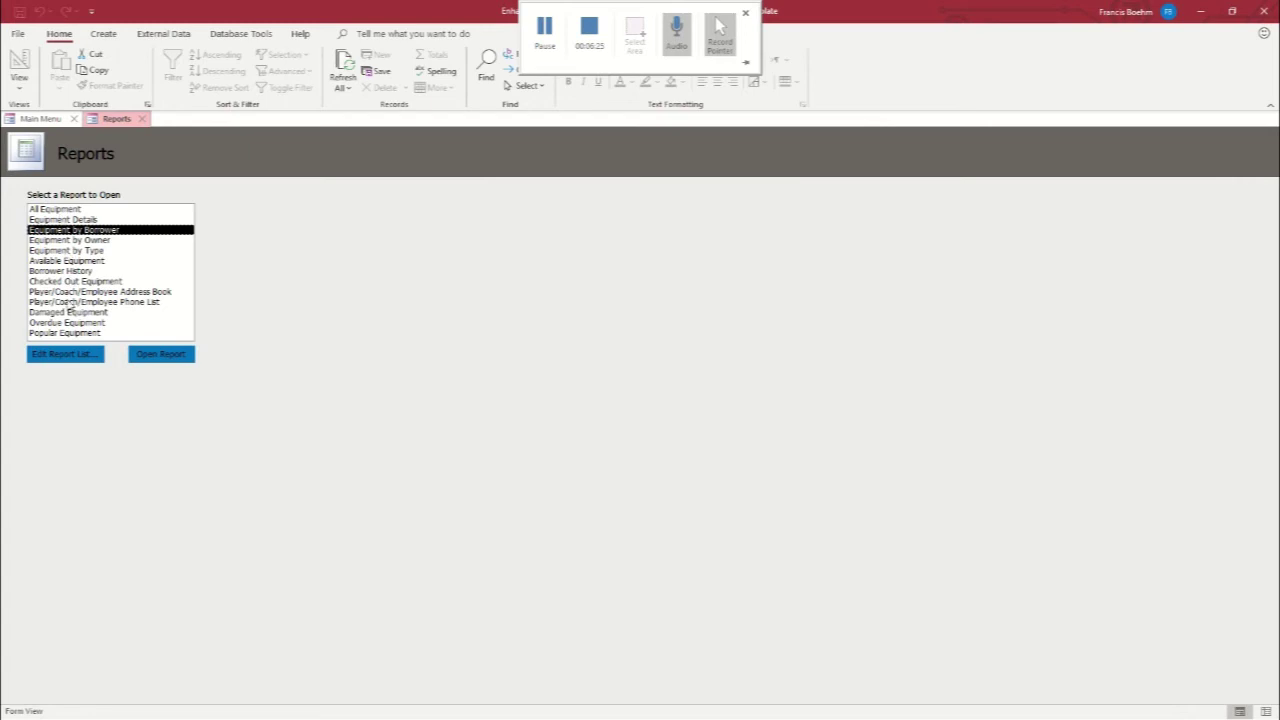
pyautogui.click(142, 120)
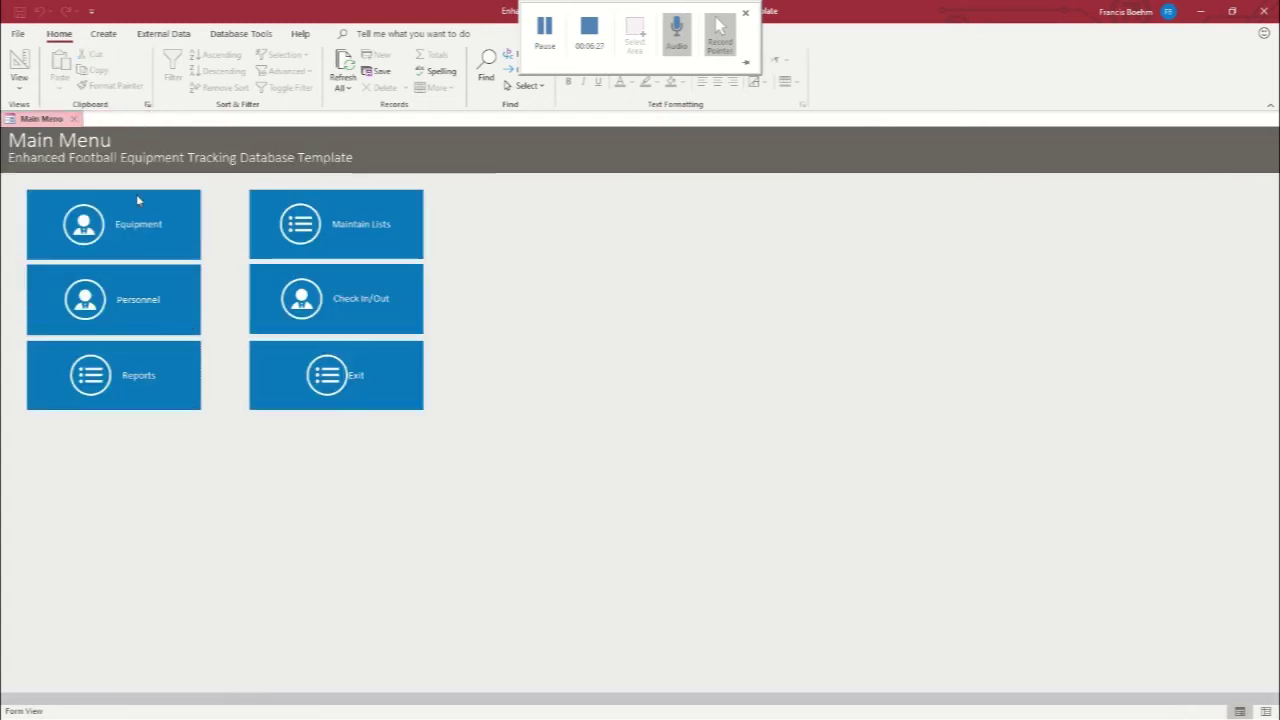
pyautogui.click(124, 321)
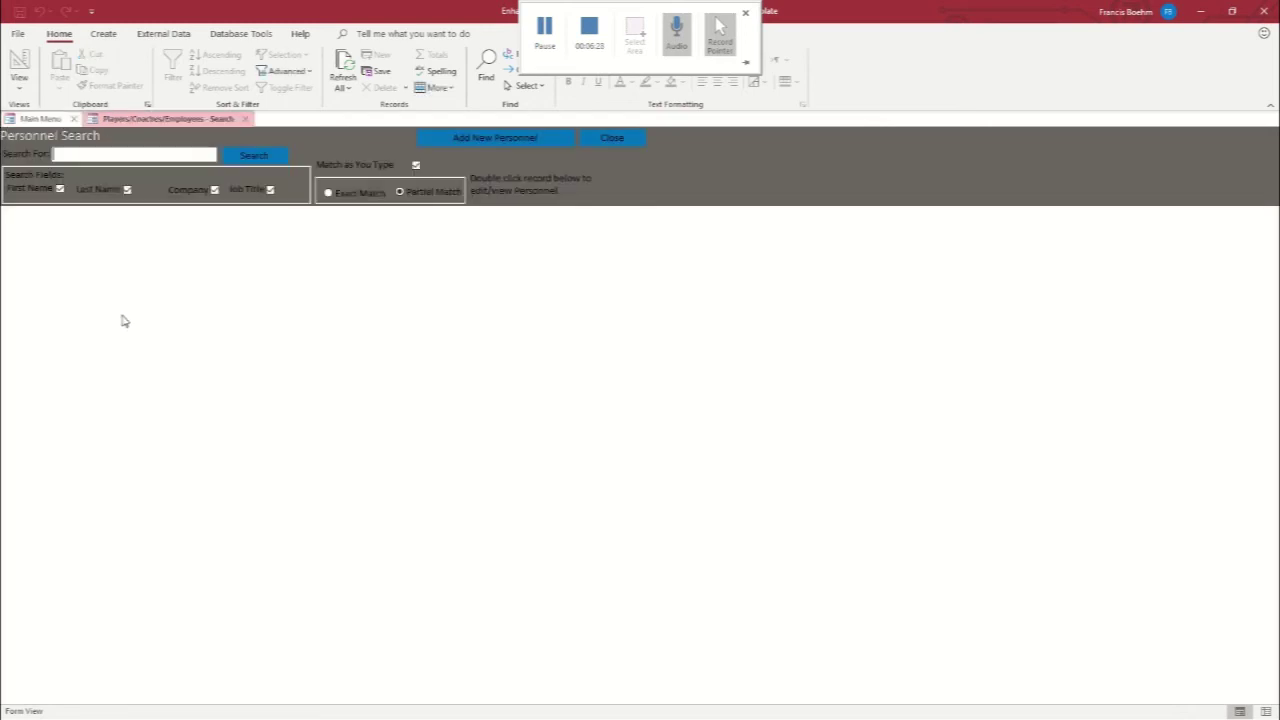
pyautogui.click(113, 157)
pyautogui.write('john')
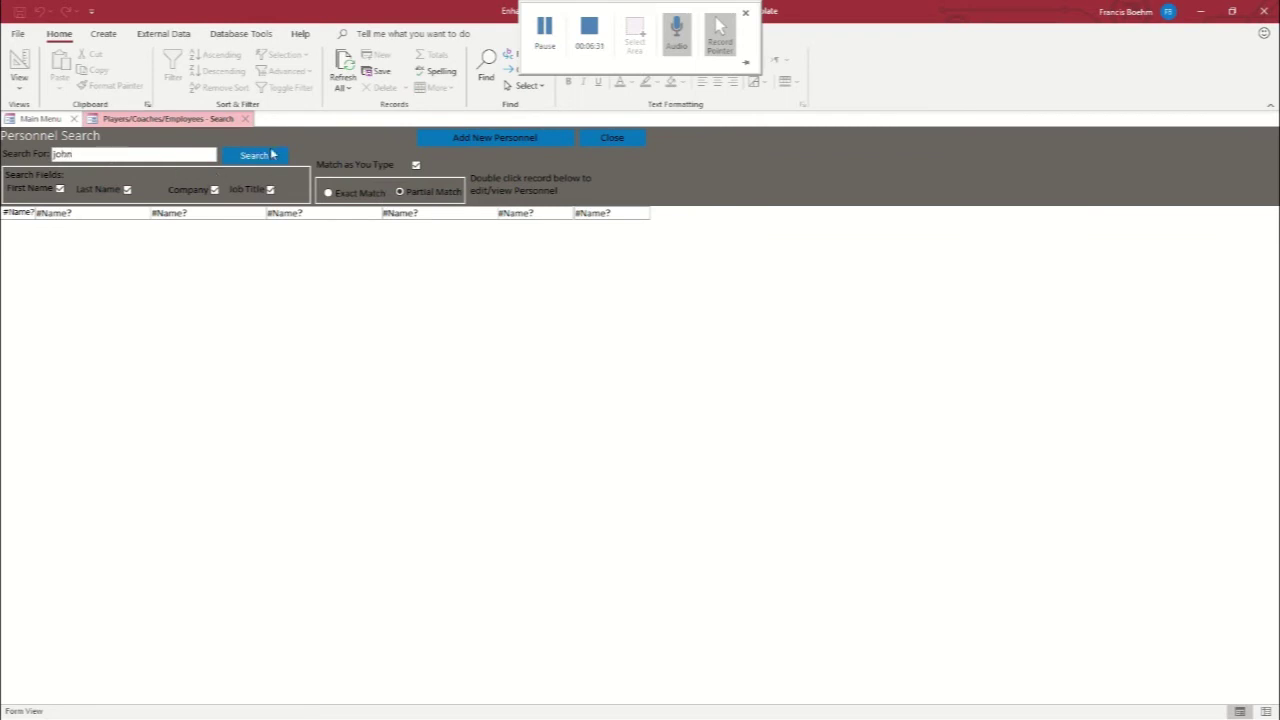
pyautogui.click(270, 155)
pyautogui.doubleClick(80, 216)
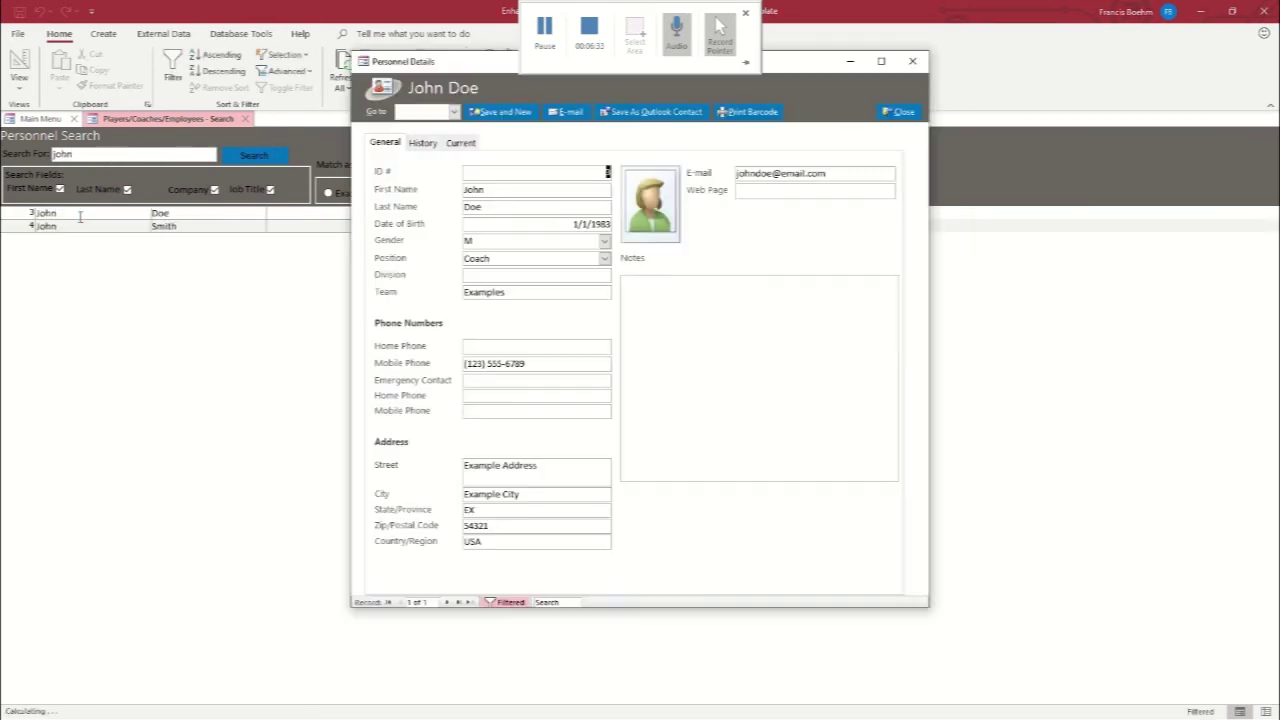
pyautogui.click(456, 143)
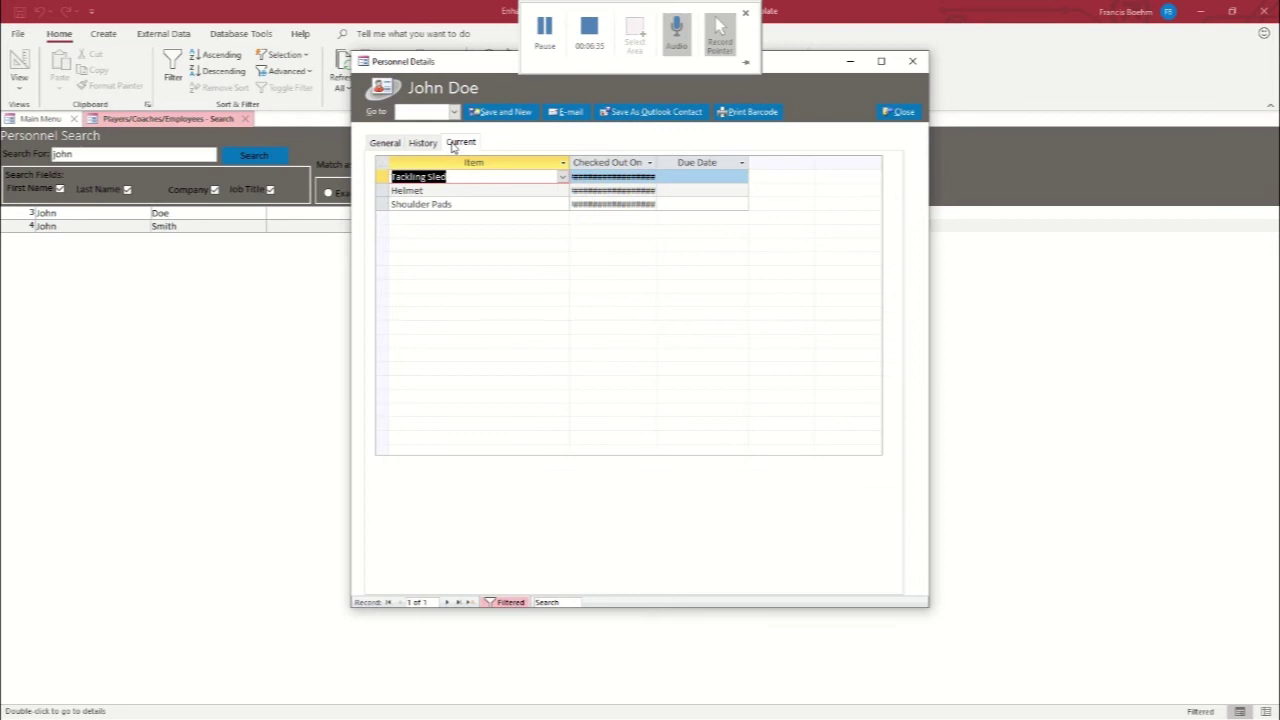
pyautogui.click(424, 143)
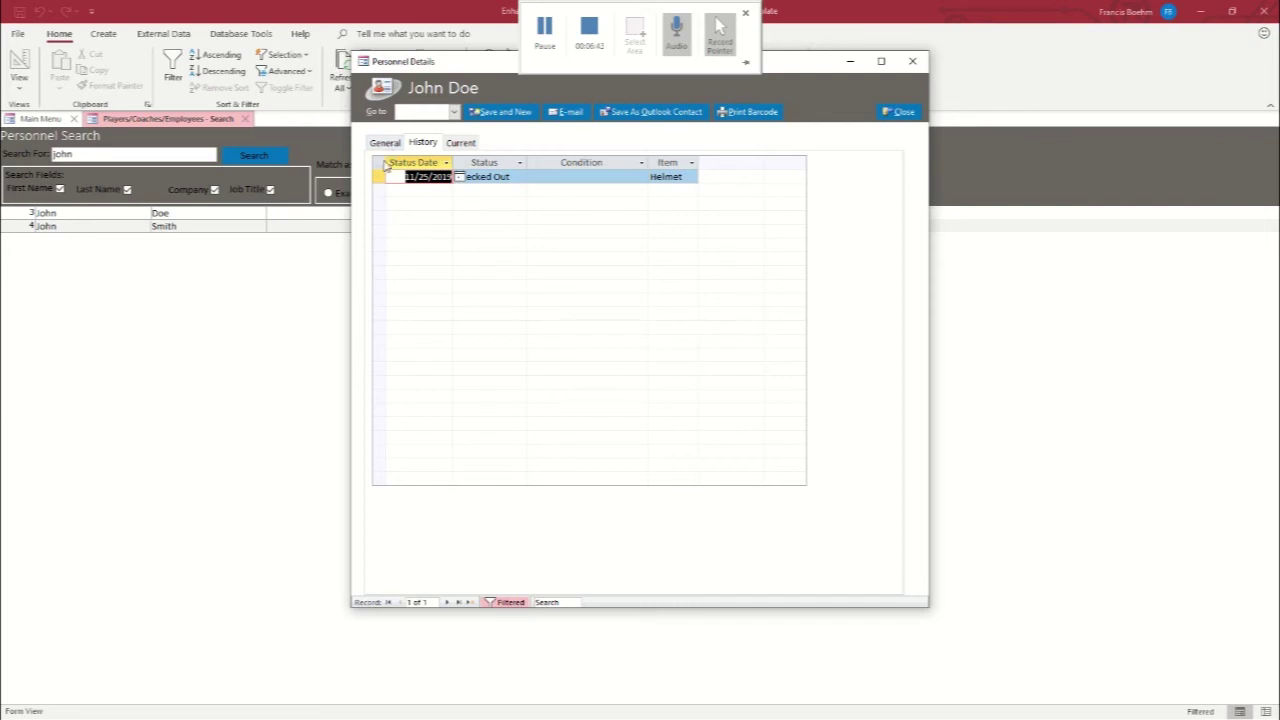
pyautogui.click(385, 143)
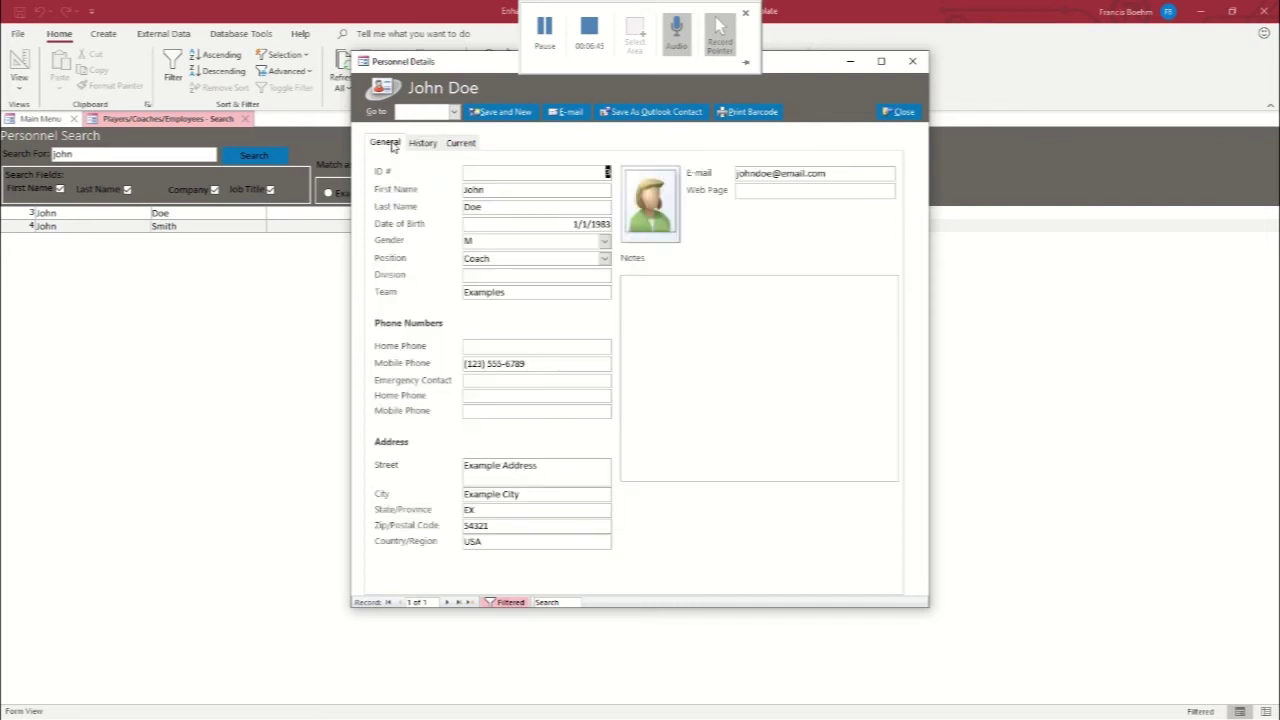
pyautogui.click(911, 63)
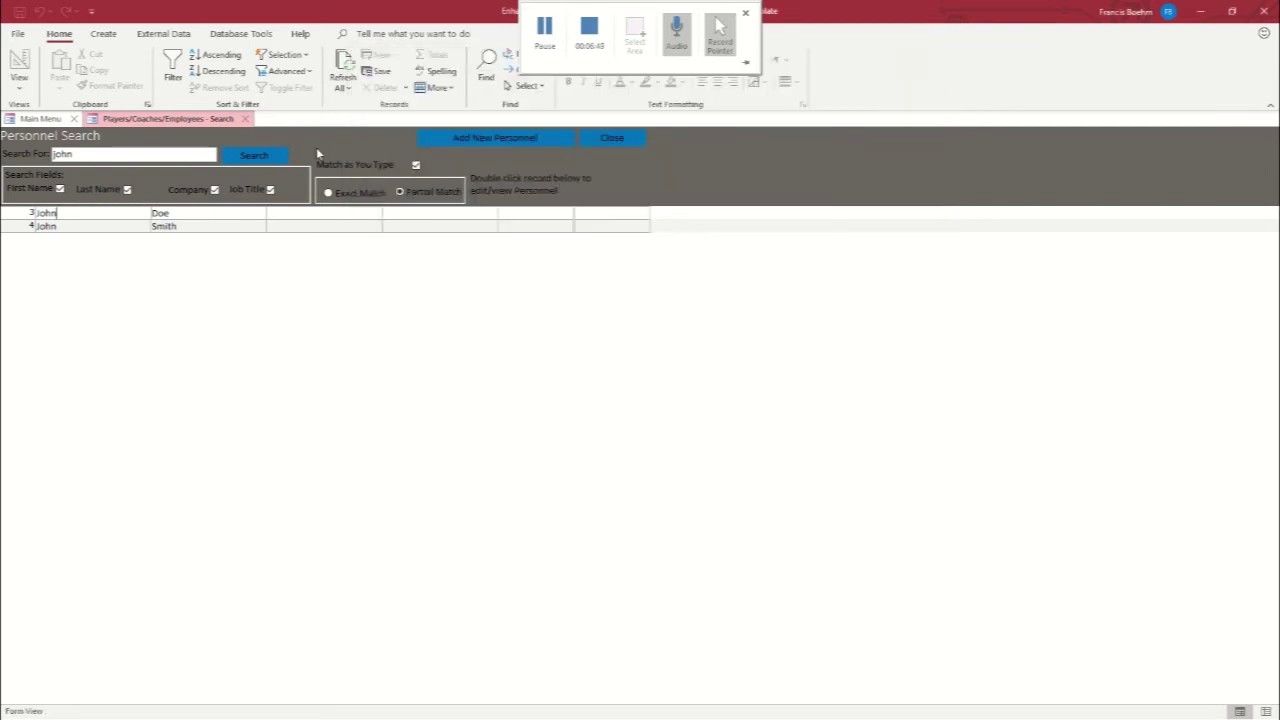
pyautogui.click(254, 119)
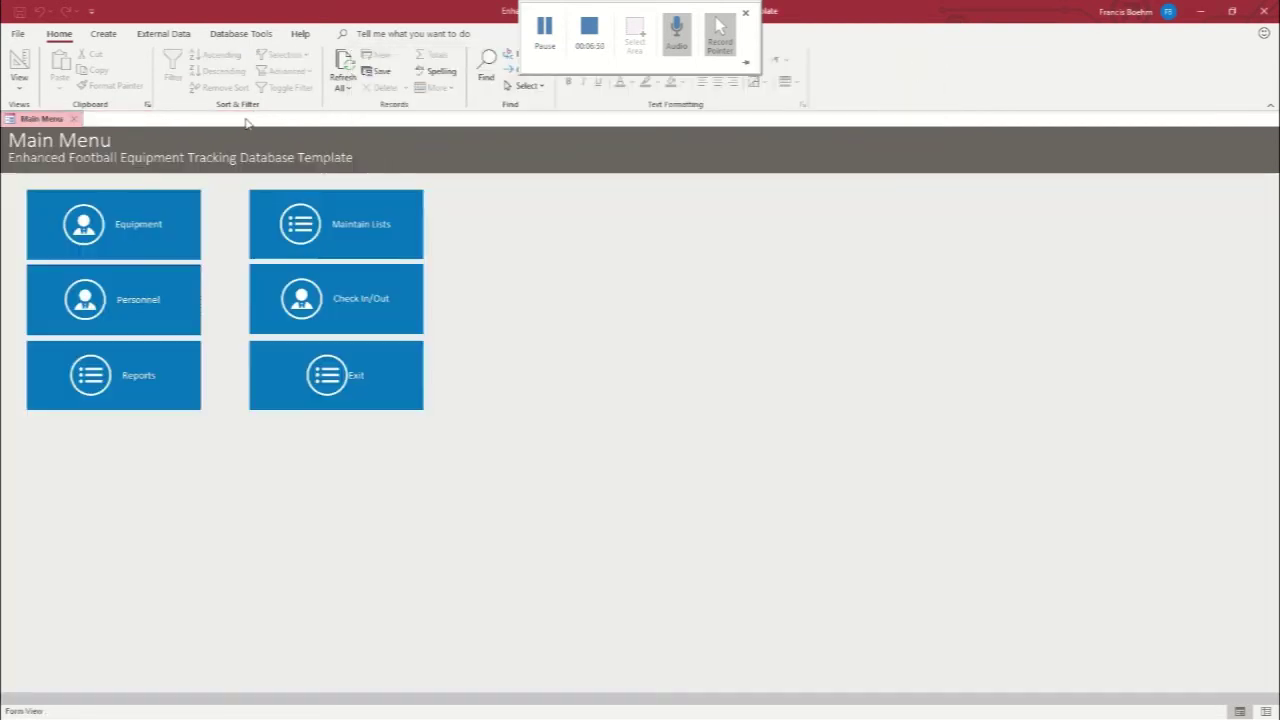
# In Maintain Lists, rename Category 1–3 to Protective Equipment, Field Equipment and Weightroom Equipment
pyautogui.click(310, 232)
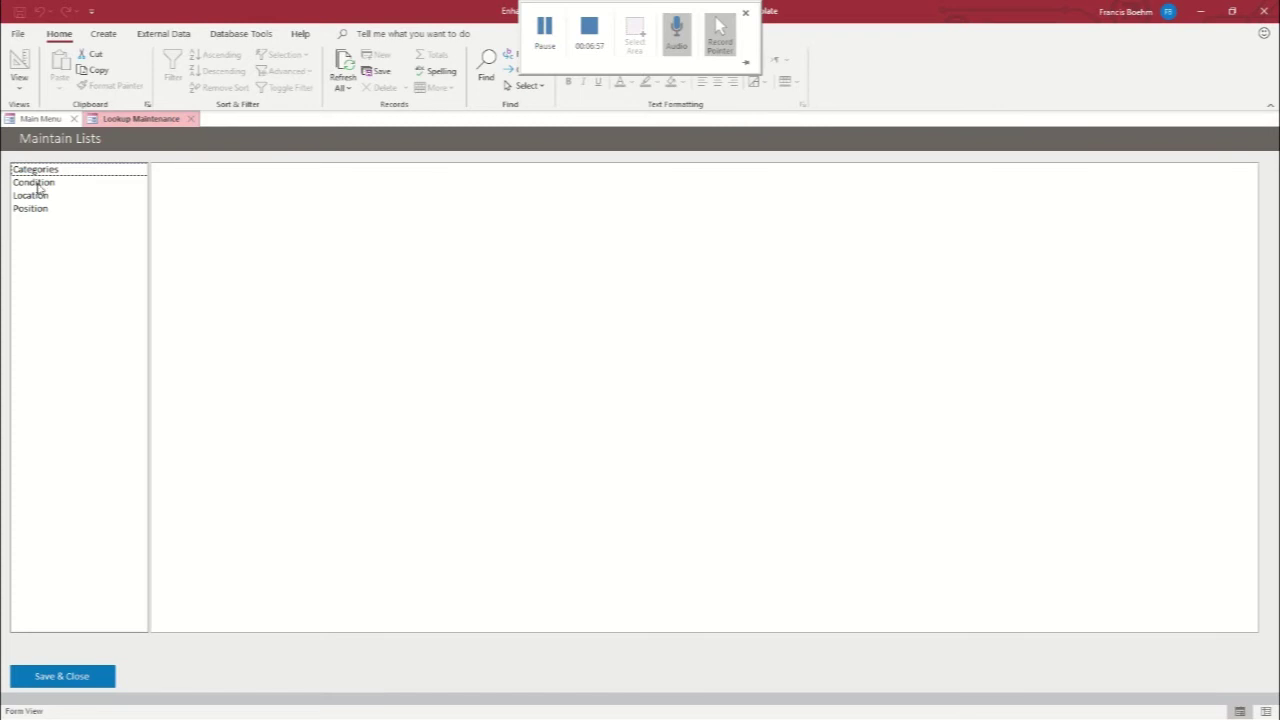
pyautogui.click(35, 172)
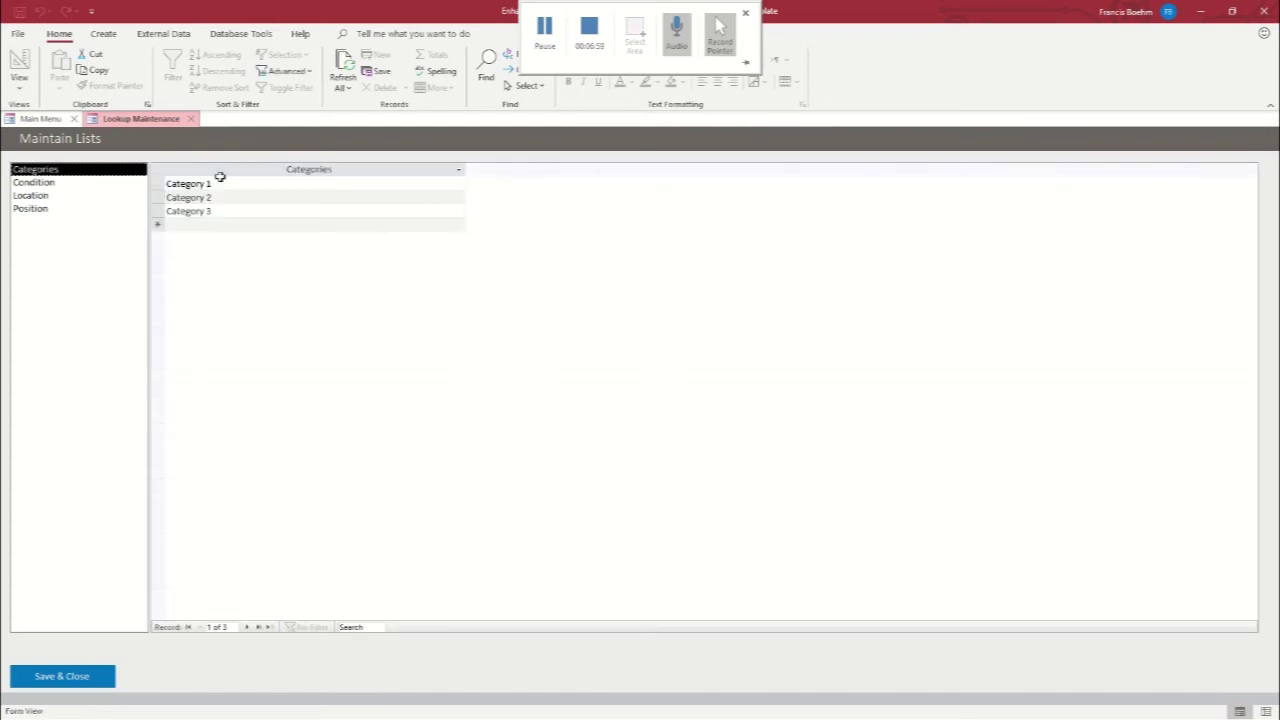
pyautogui.click(172, 184)
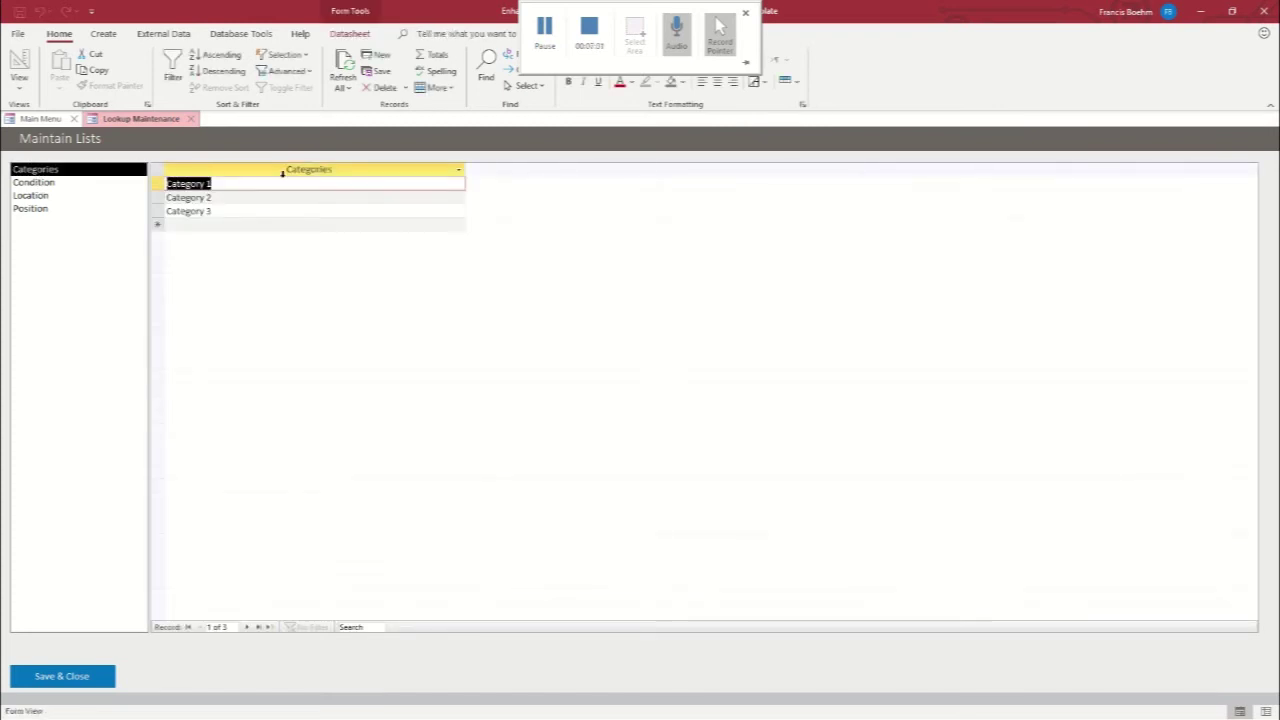
pyautogui.write('Protectiv')
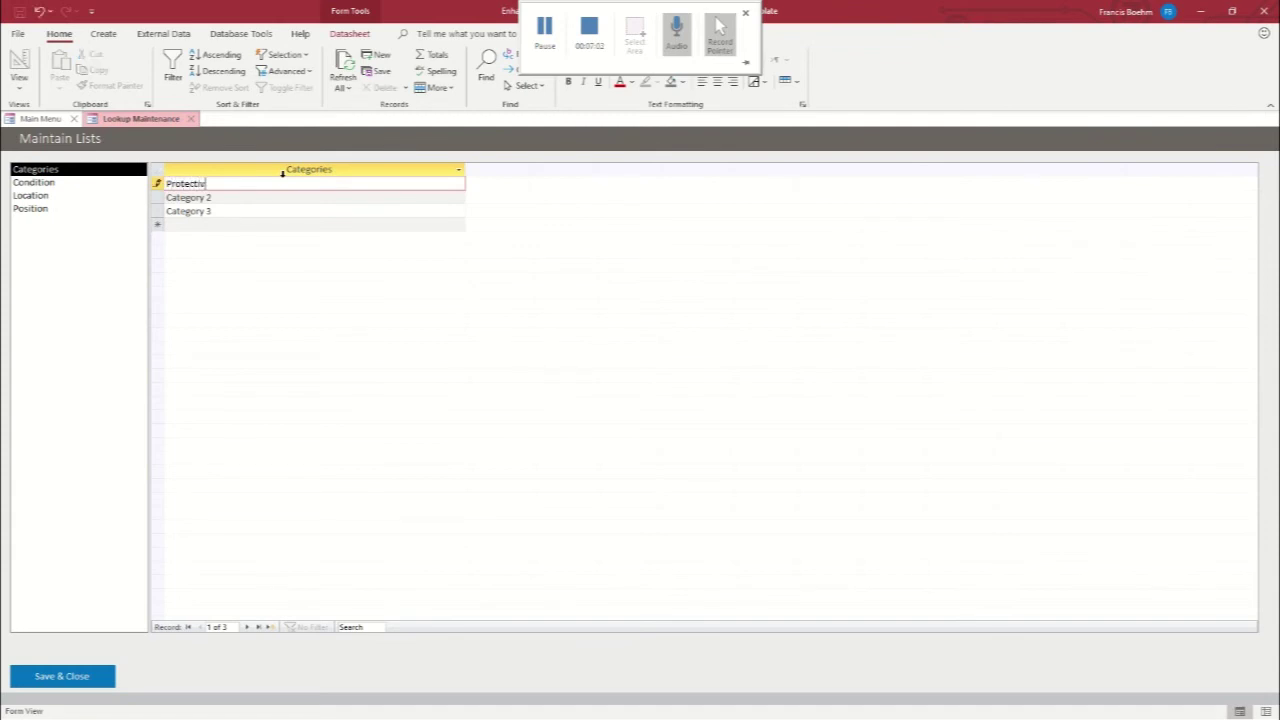
pyautogui.write('e Equipment')
pyautogui.press('Return')
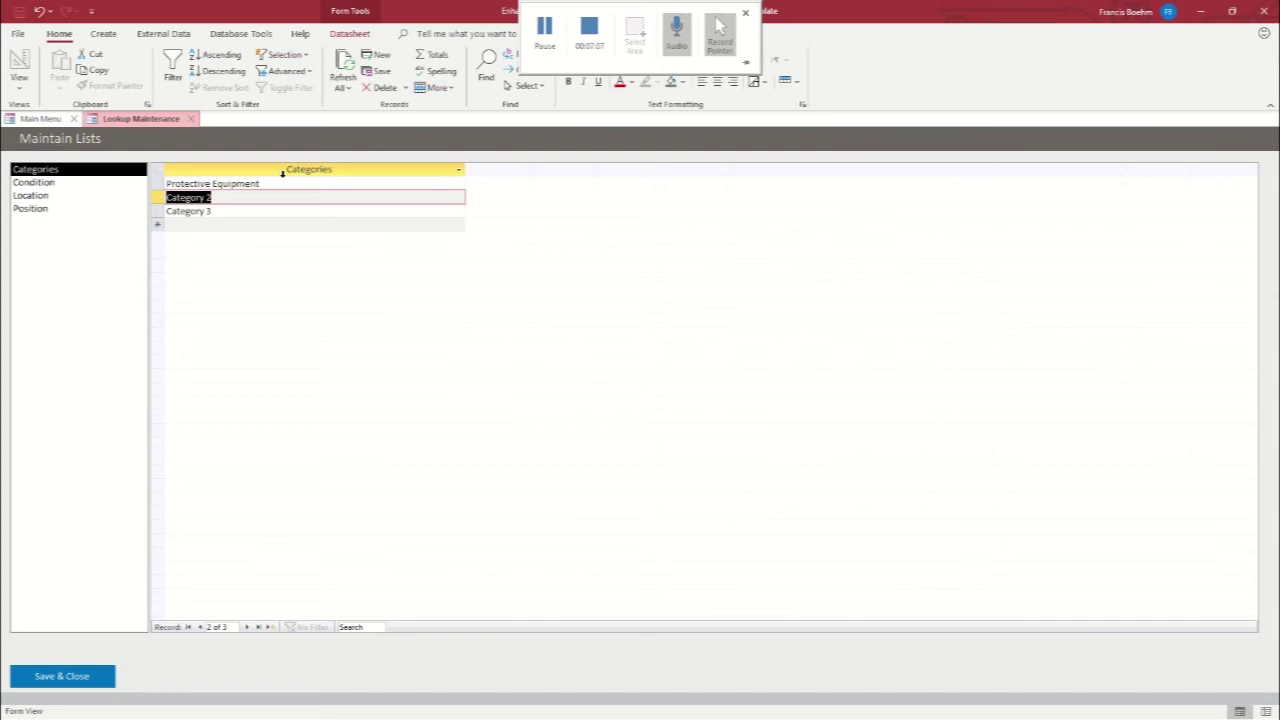
pyautogui.write('Field Equipment')
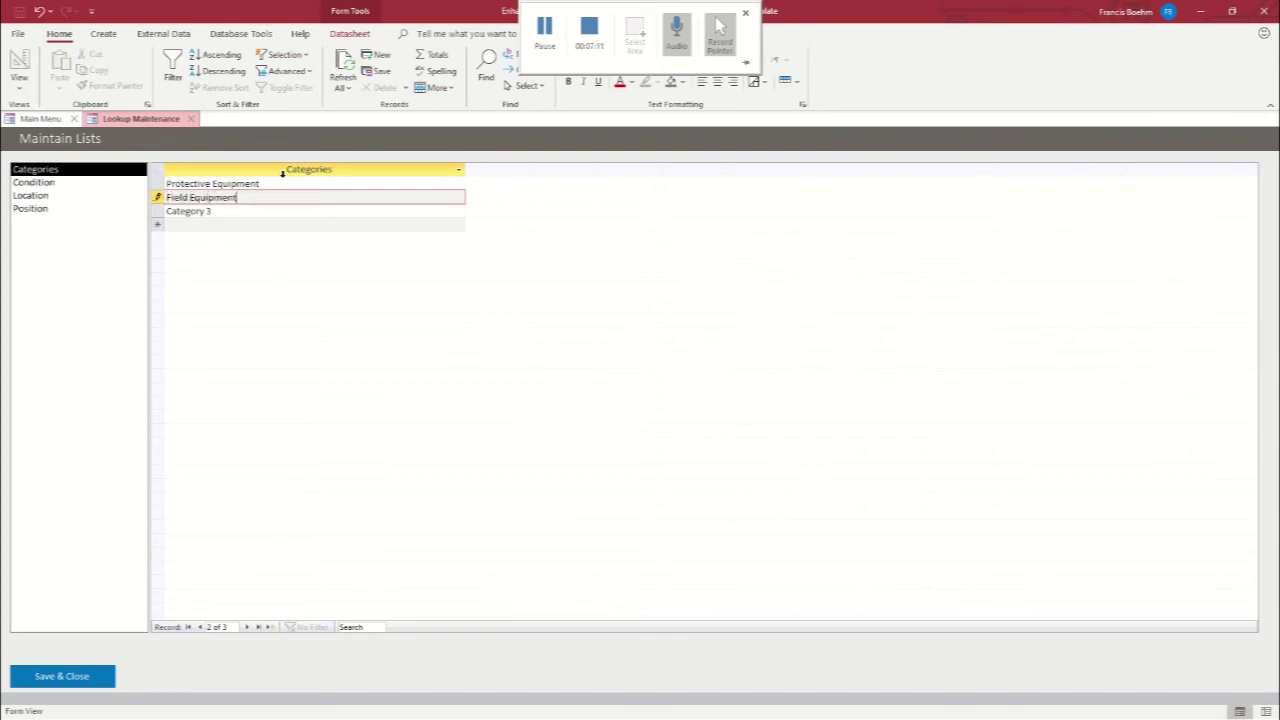
pyautogui.press('Return')
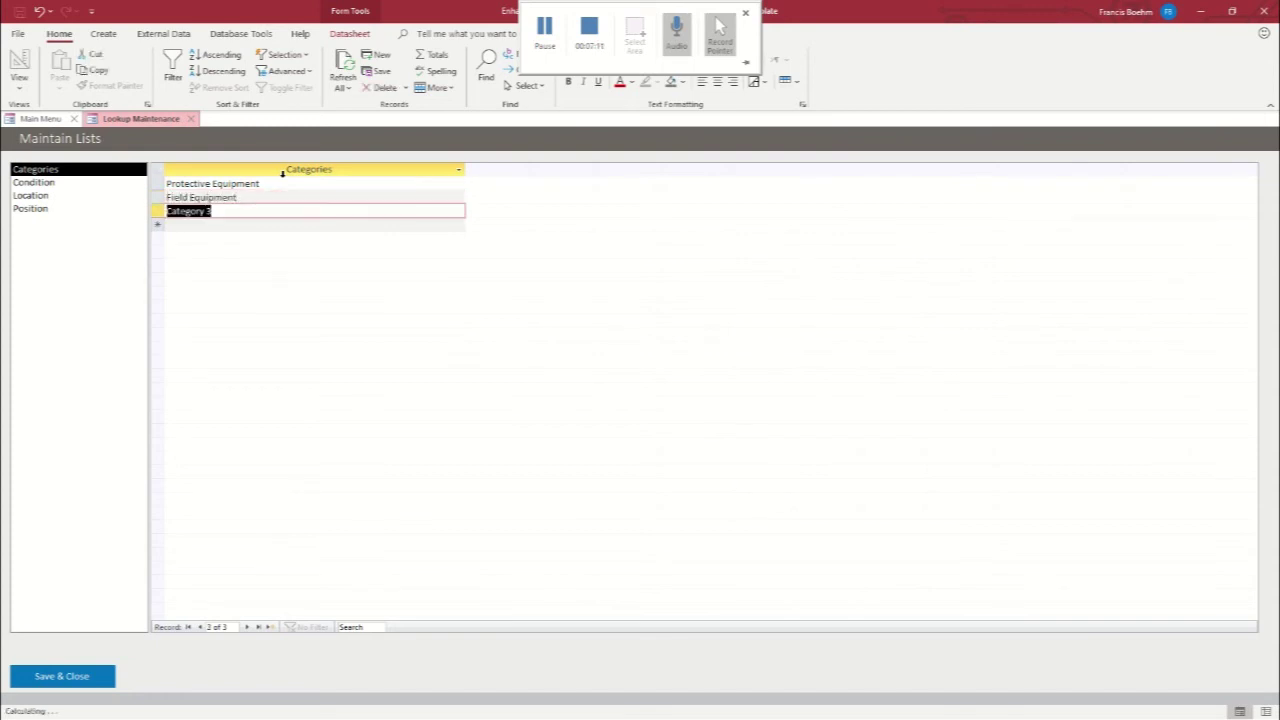
pyautogui.write('Weld')
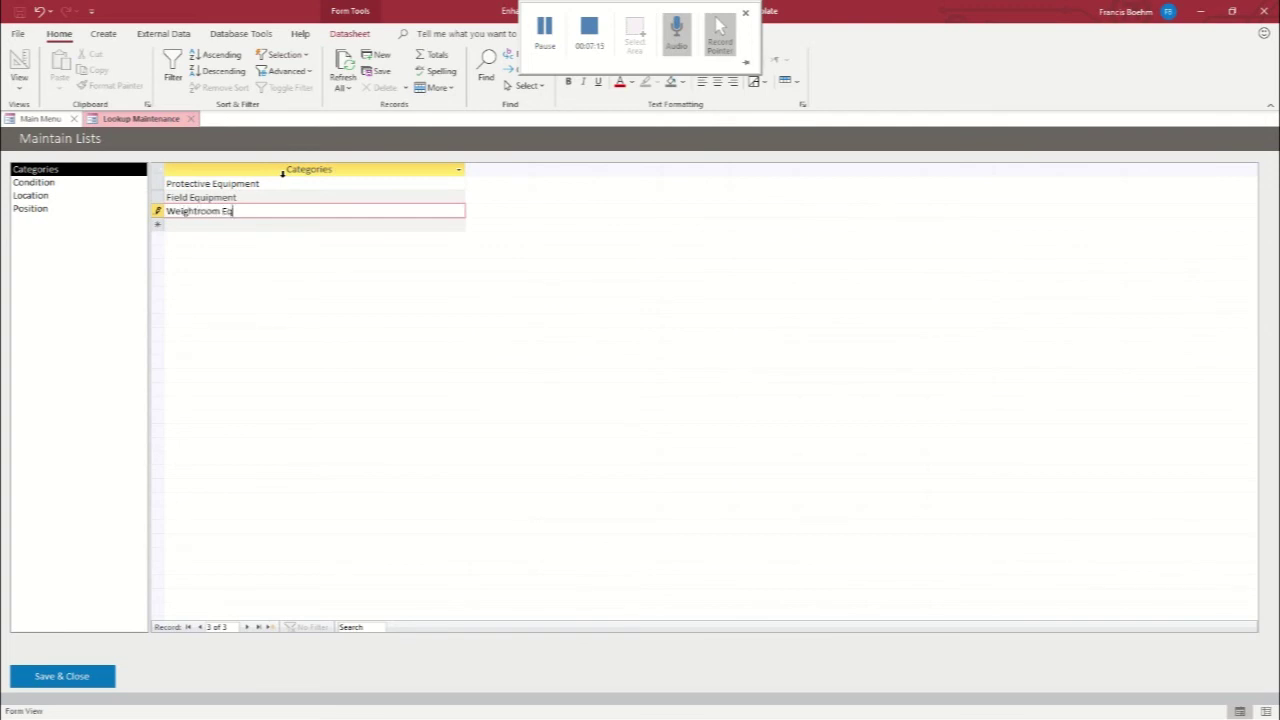
pyautogui.write('htroom Equipment')
# Review the Condition list, then rename Location 1–3 to High School, Junior High School and Field House
pyautogui.click(44, 188)
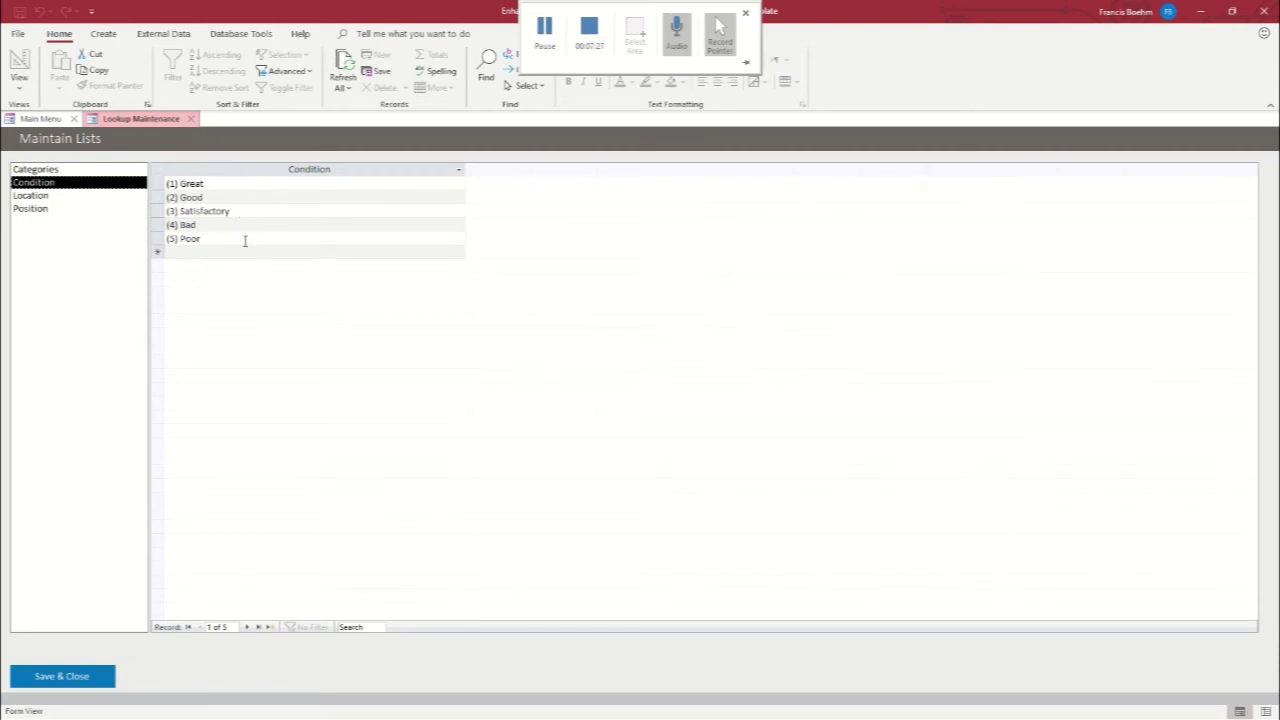
pyautogui.click(48, 197)
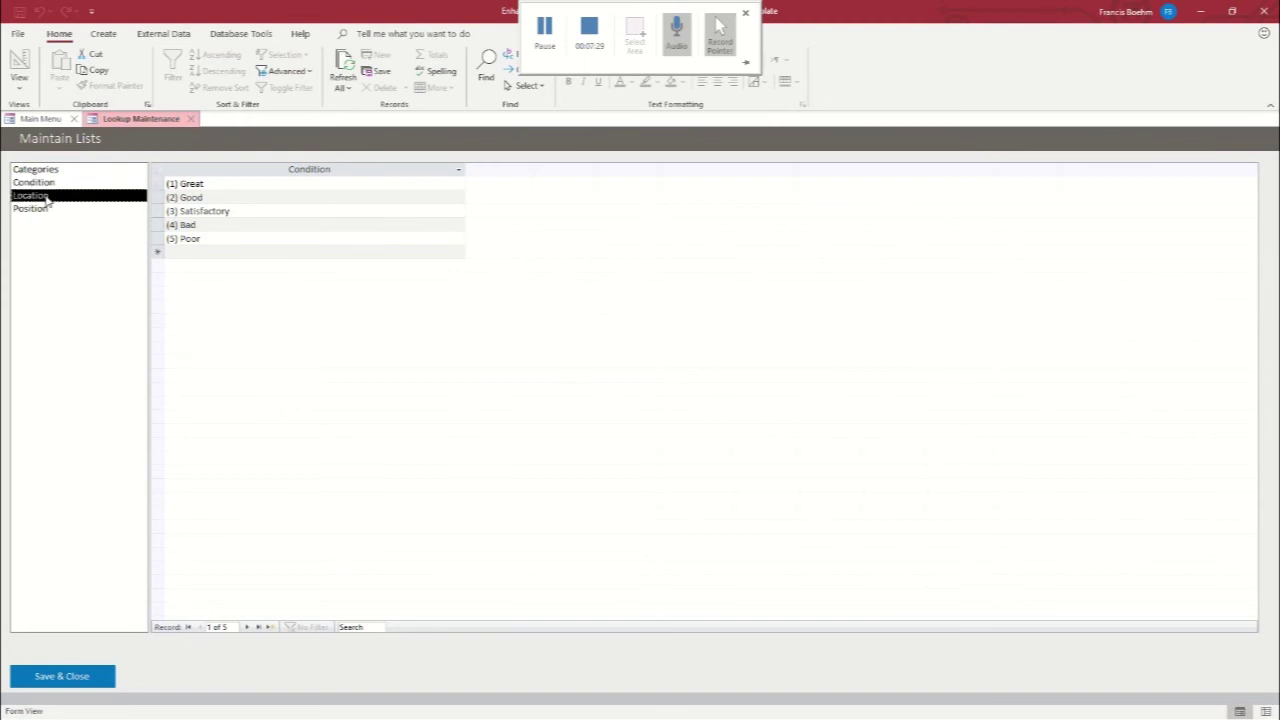
pyautogui.moveTo(218, 184); pyautogui.dragTo(168, 184)
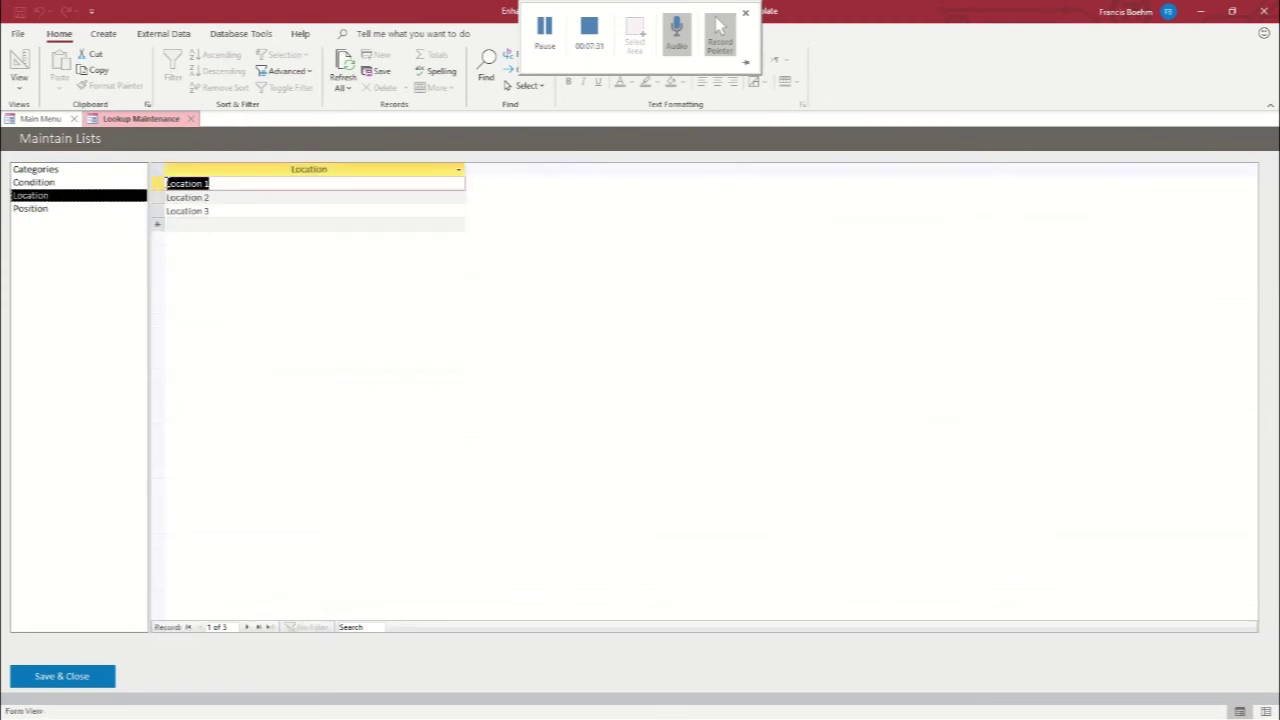
pyautogui.write('Hig')
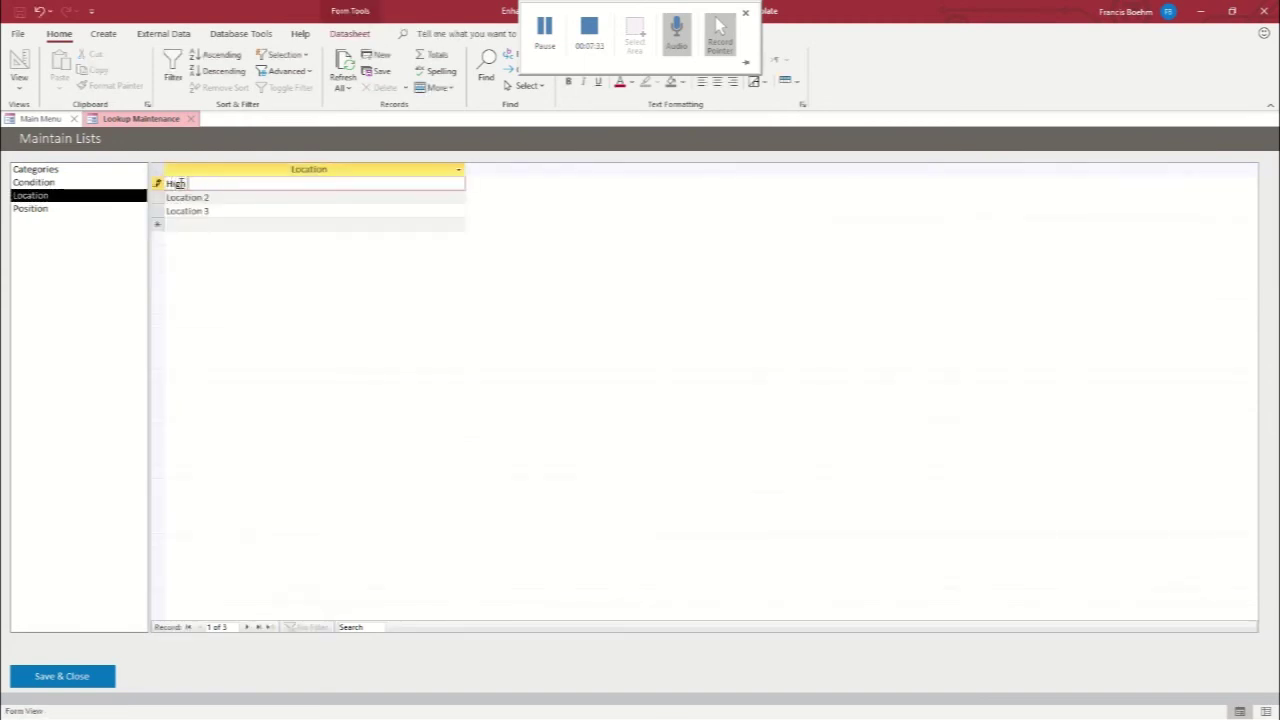
pyautogui.write('h School')
pyautogui.press('Return')
pyautogui.write('Junior')
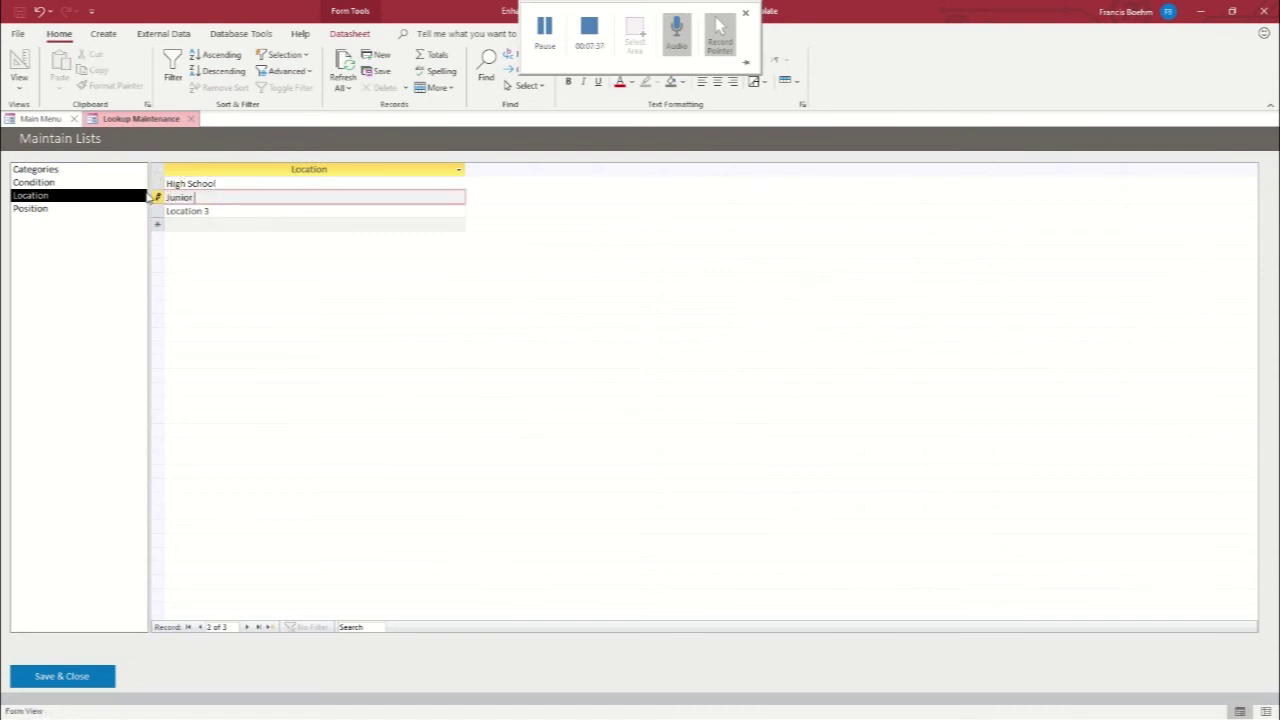
pyautogui.write(' High School')
pyautogui.moveTo(218, 212); pyautogui.dragTo(166, 212)
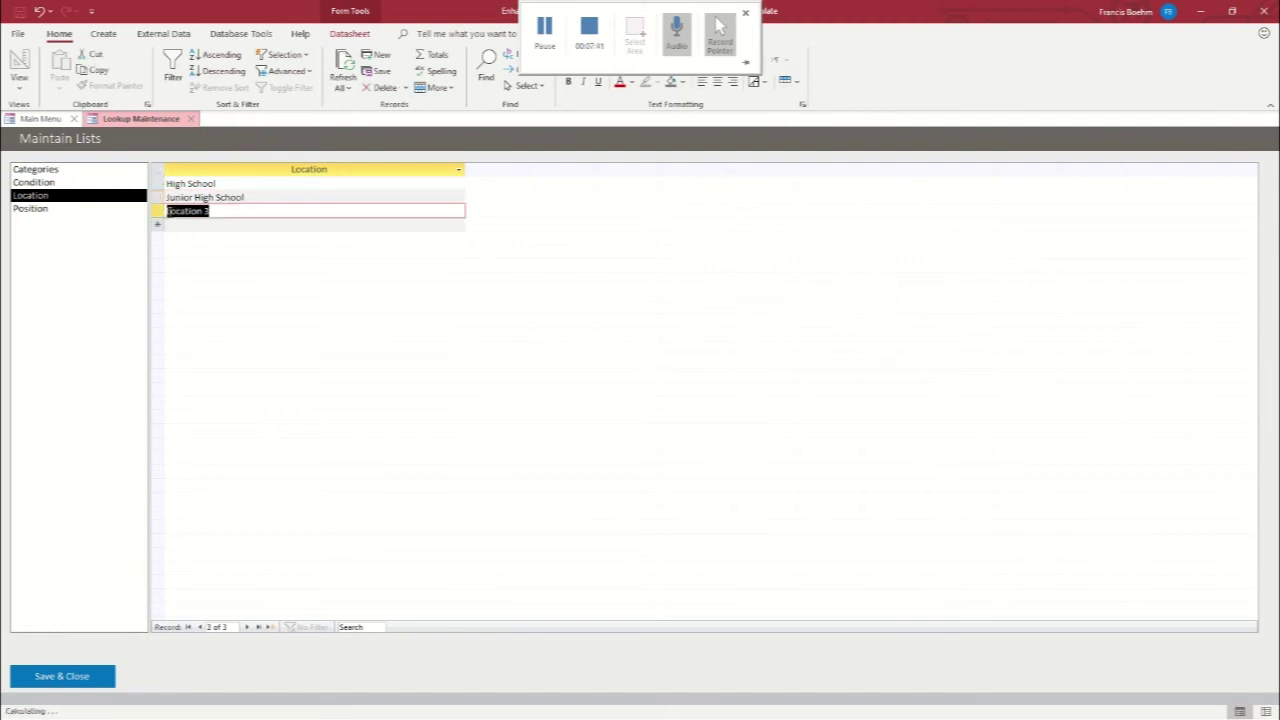
pyautogui.write('Field House')
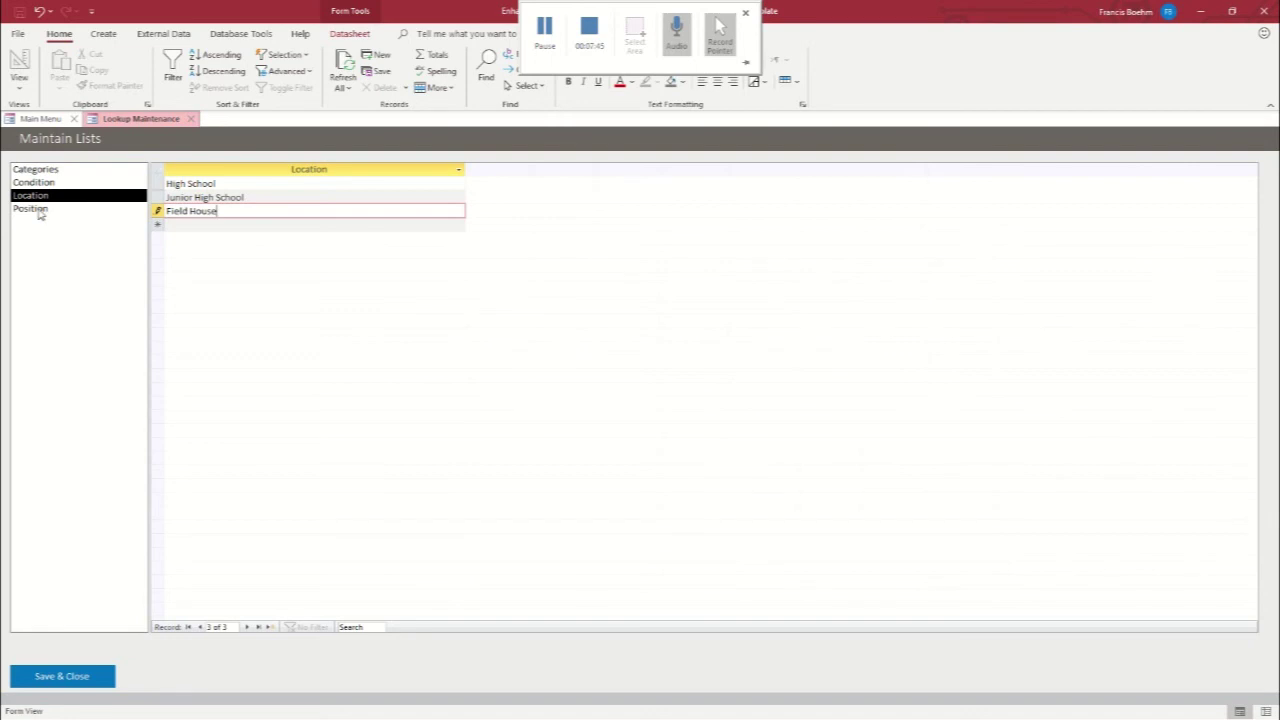
# Add Manager and Athletic Trainer as new Position entries, then return to the Main Menu
pyautogui.click(36, 209)
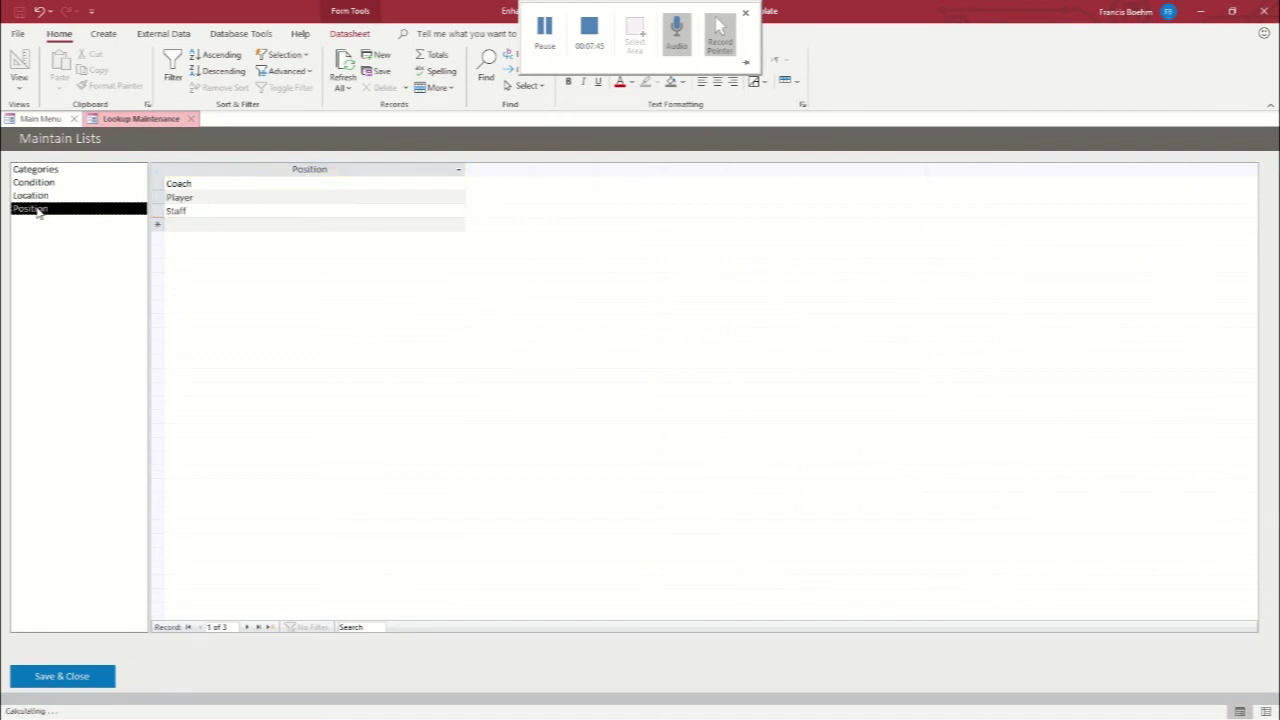
pyautogui.click(194, 224)
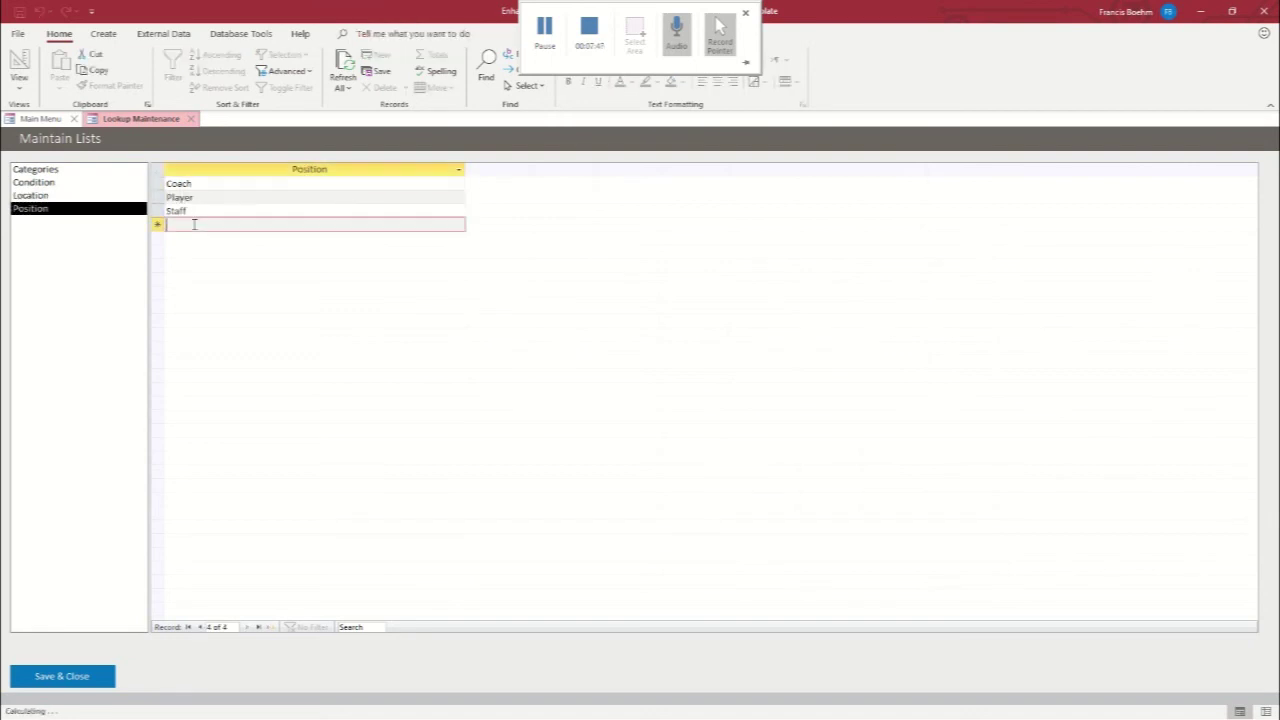
pyautogui.write('Manager')
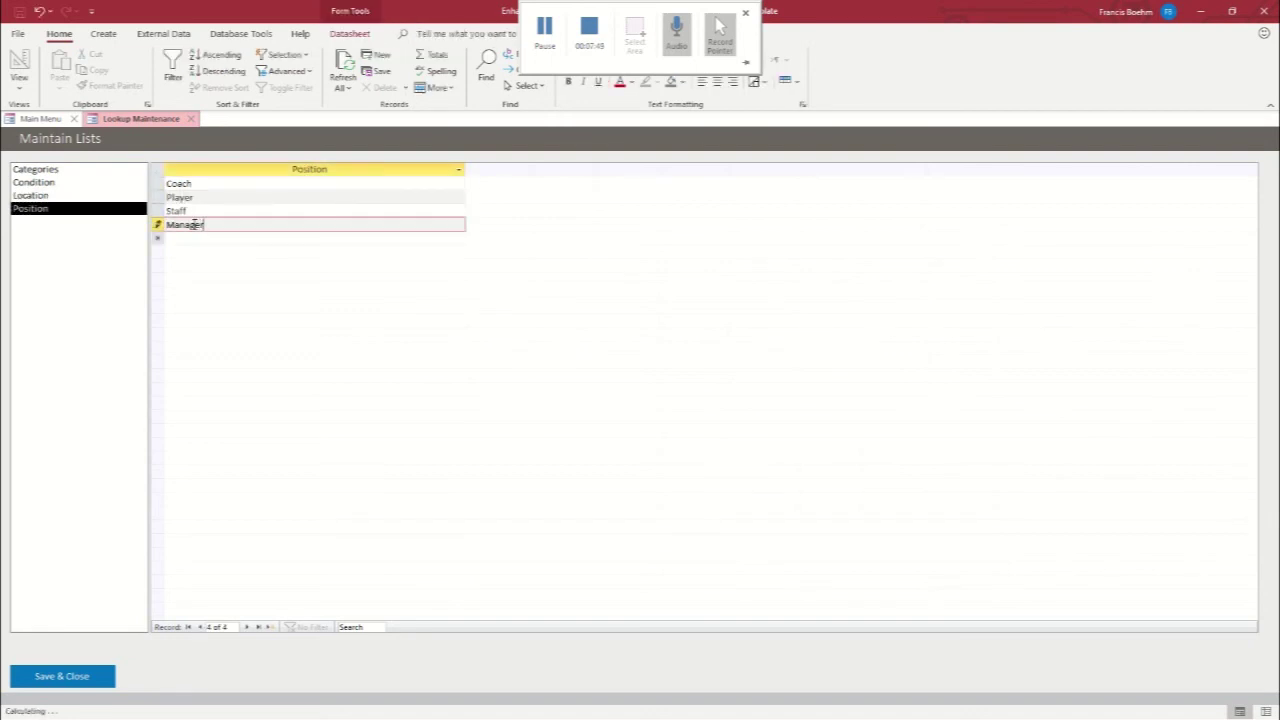
pyautogui.click(97, 273)
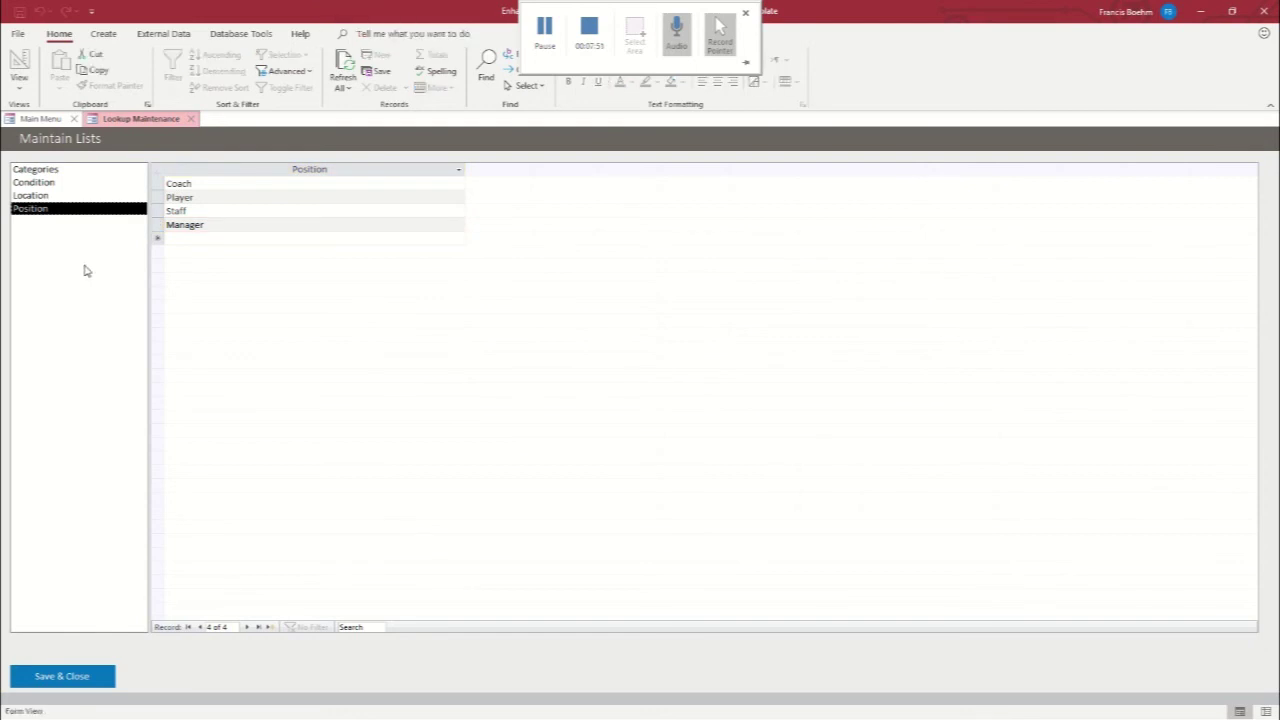
pyautogui.click(186, 238)
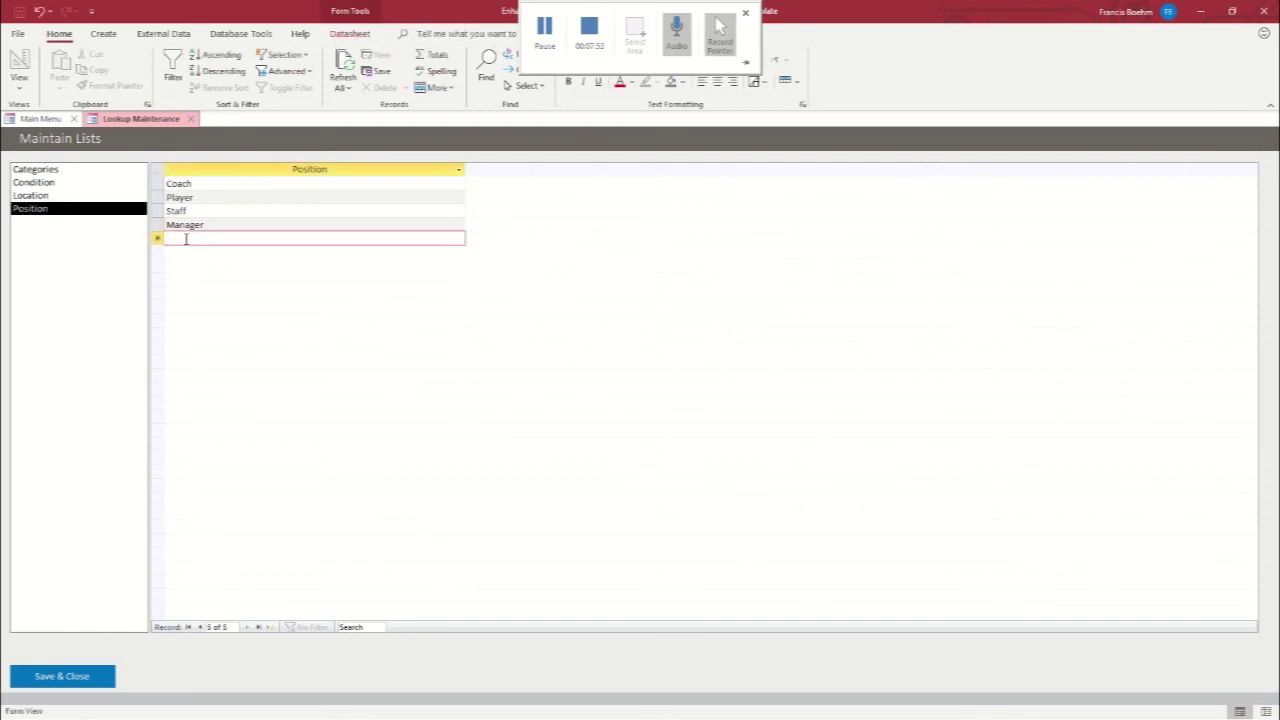
pyautogui.write('Athletic Trainer')
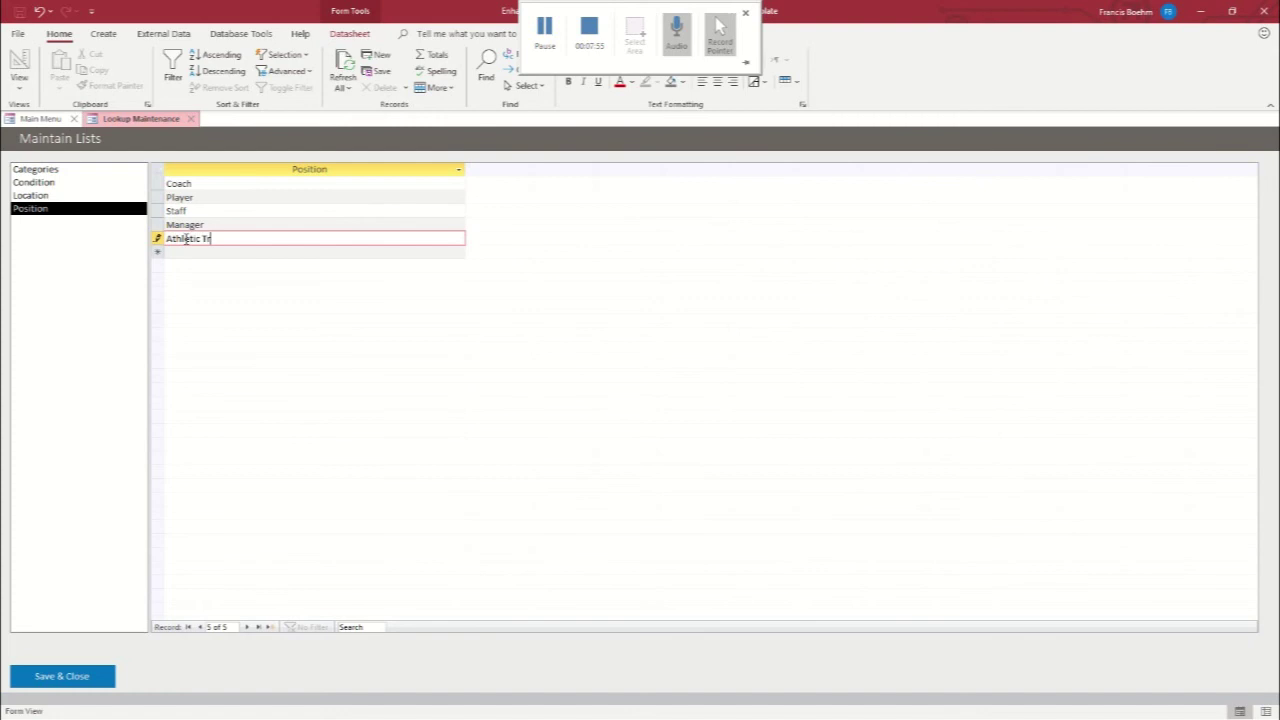
pyautogui.click(130, 290)
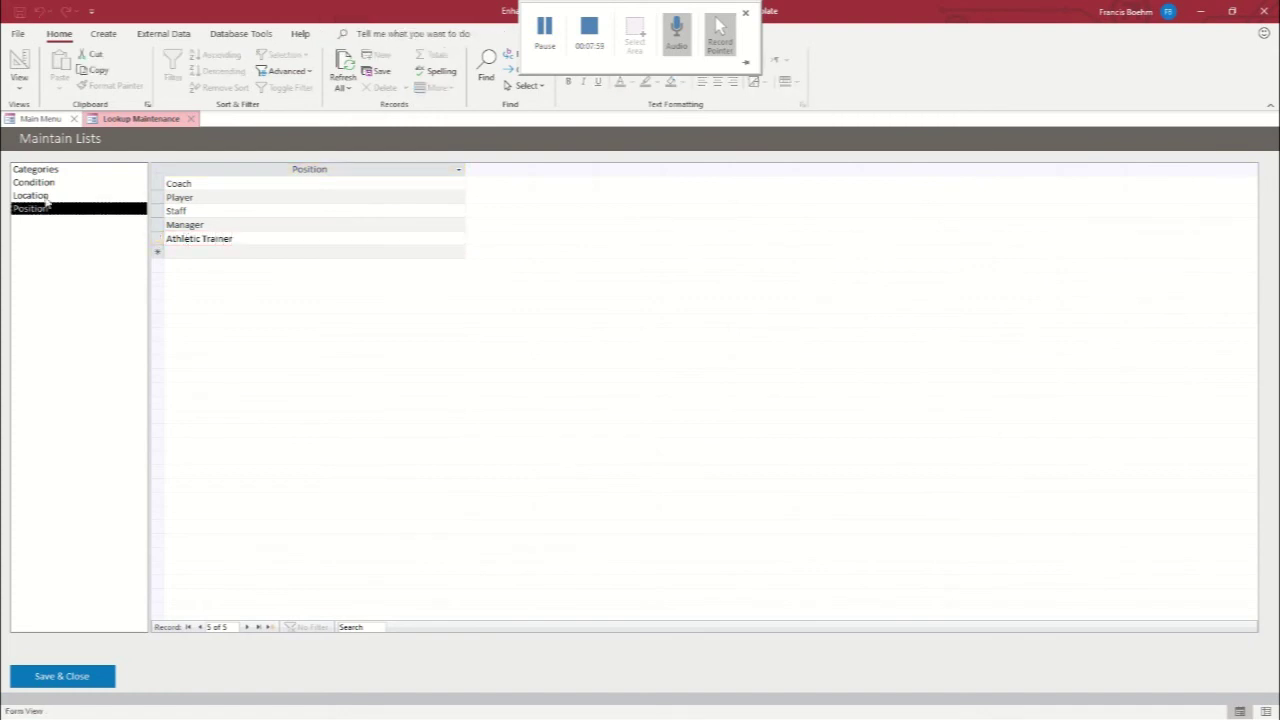
pyautogui.click(42, 119)
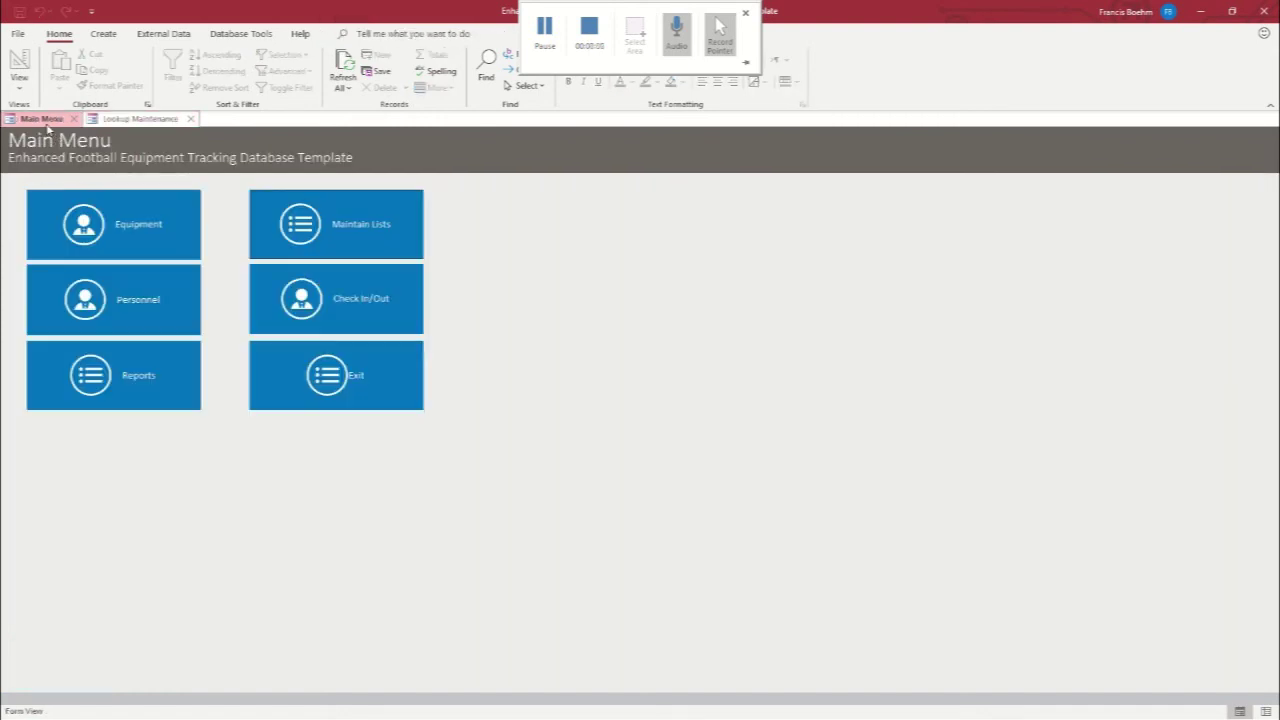
# From Equipment Search, start a new Bench Press record in the Weightroom Equipment category
pyautogui.click(122, 235)
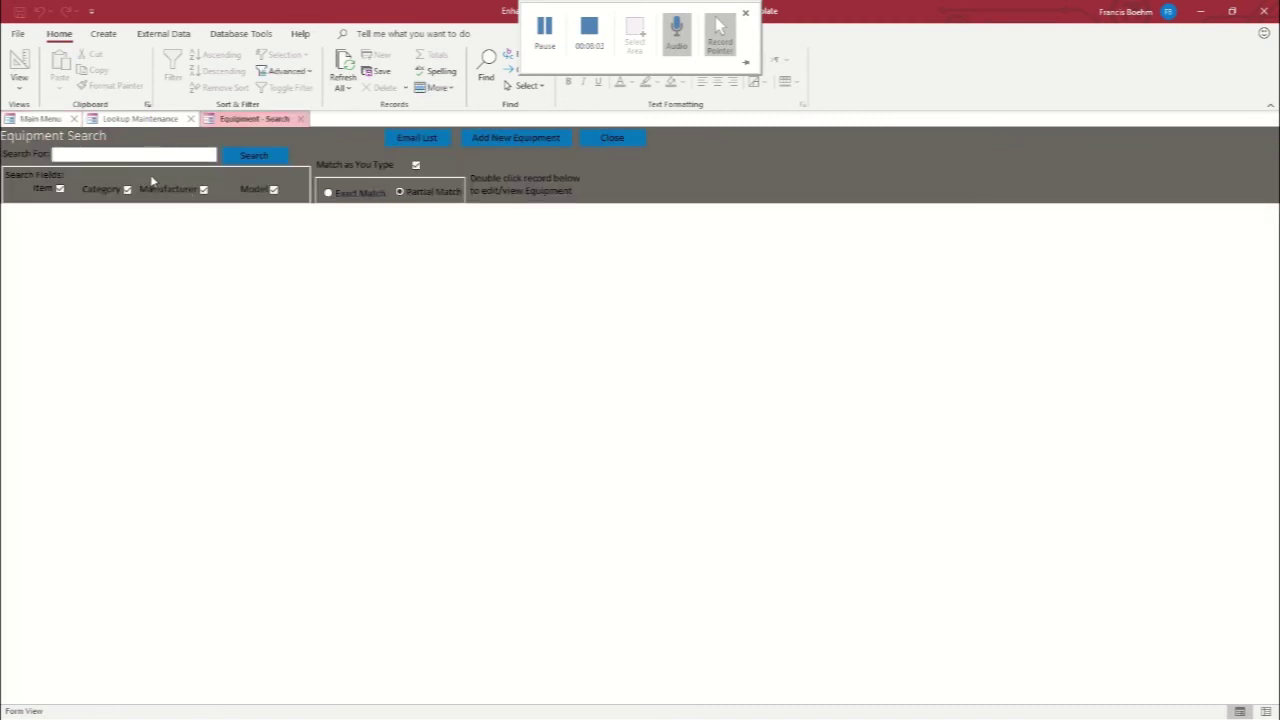
pyautogui.click(499, 140)
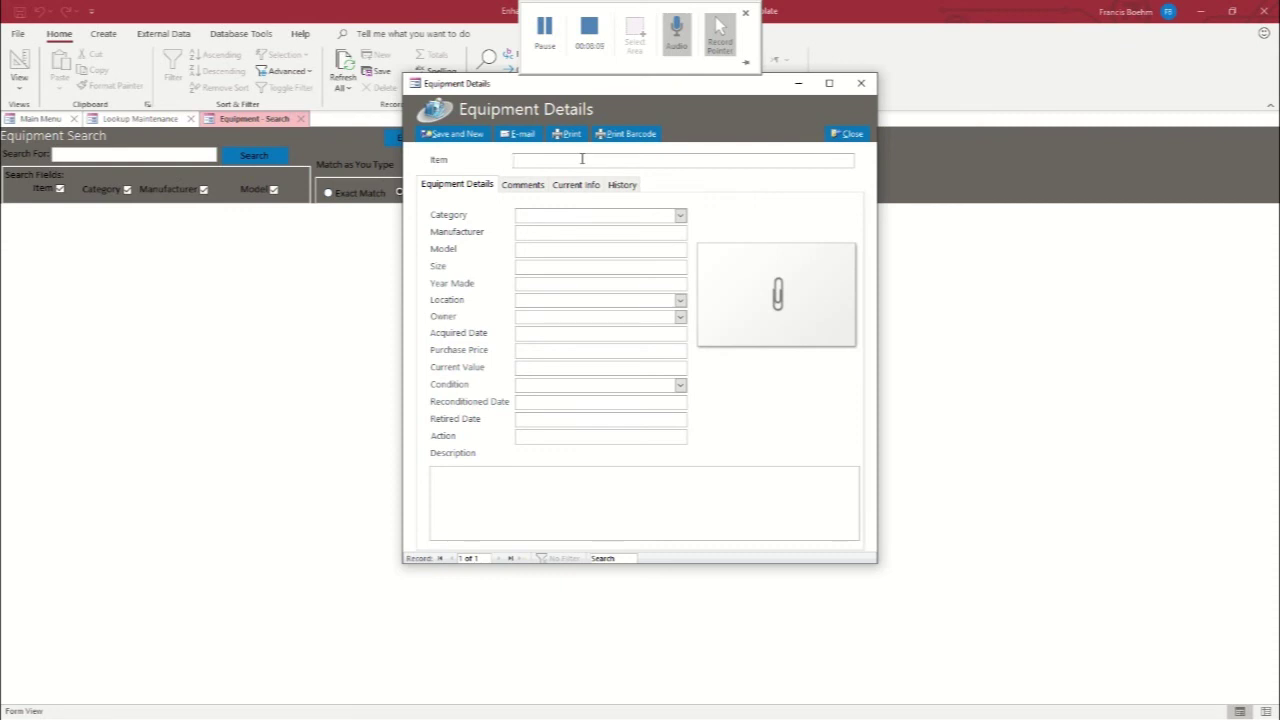
pyautogui.write('Bench Press')
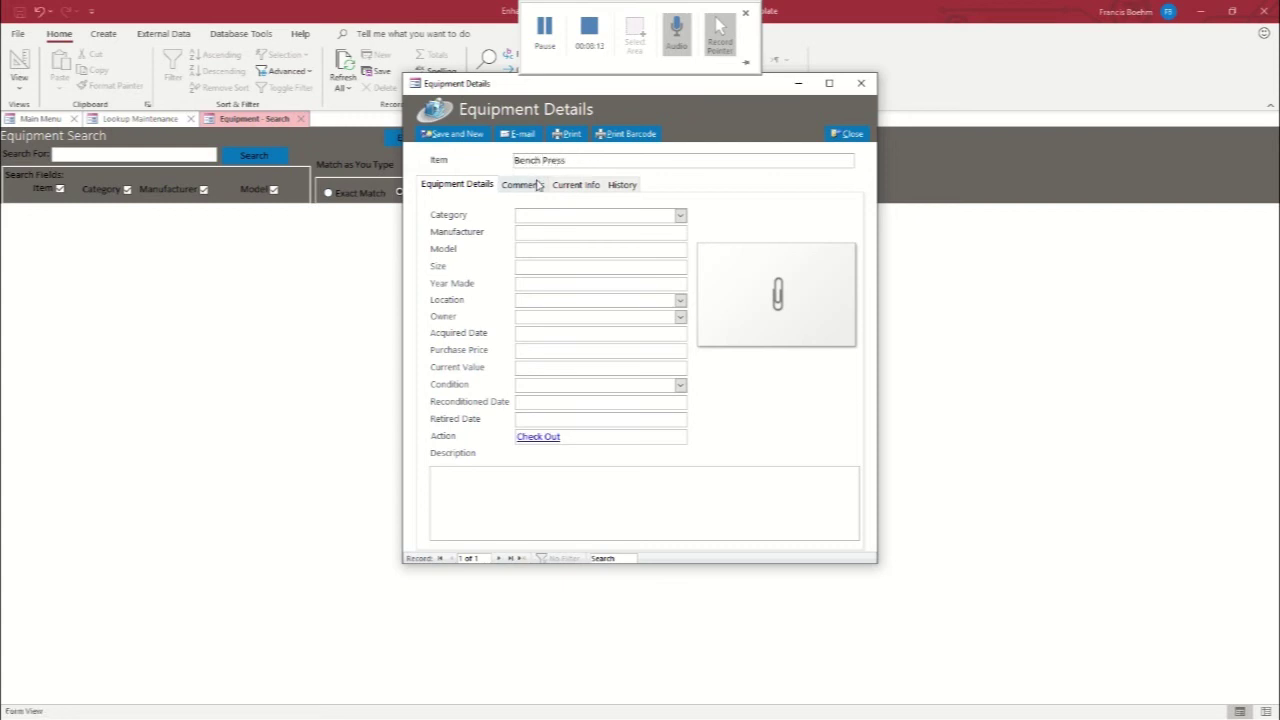
pyautogui.click(679, 215)
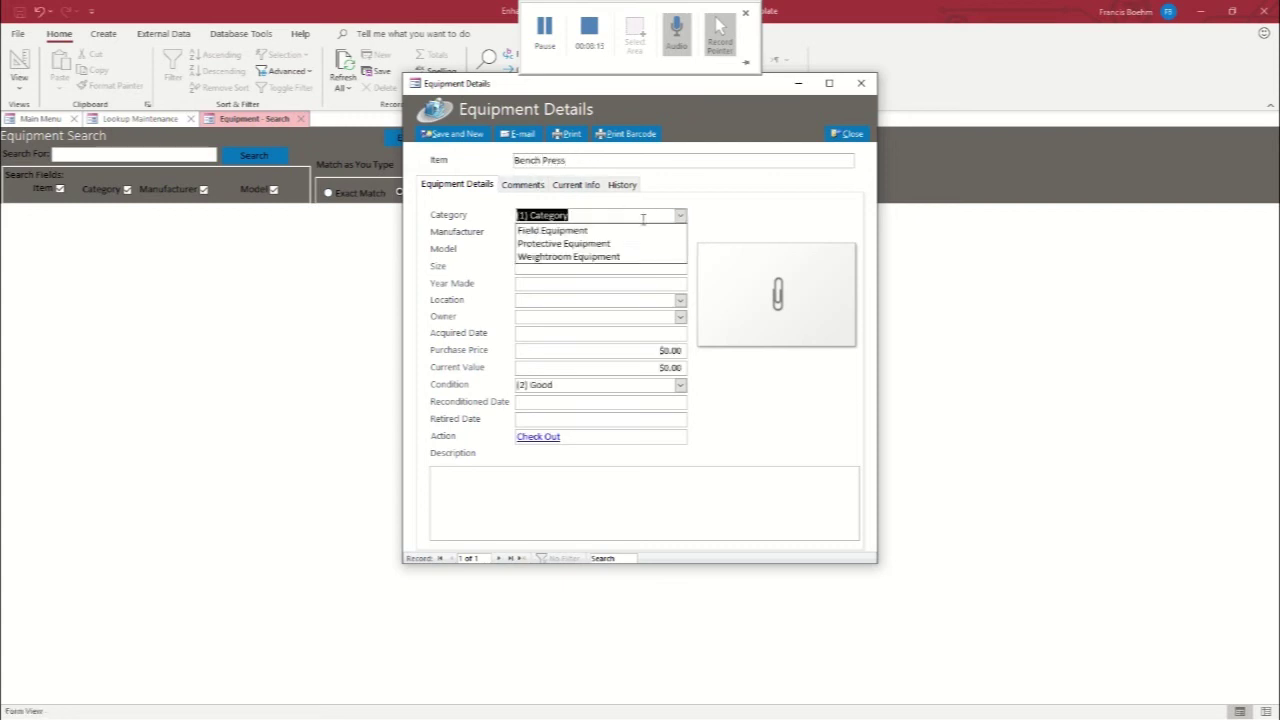
pyautogui.click(580, 256)
pyautogui.click(546, 232)
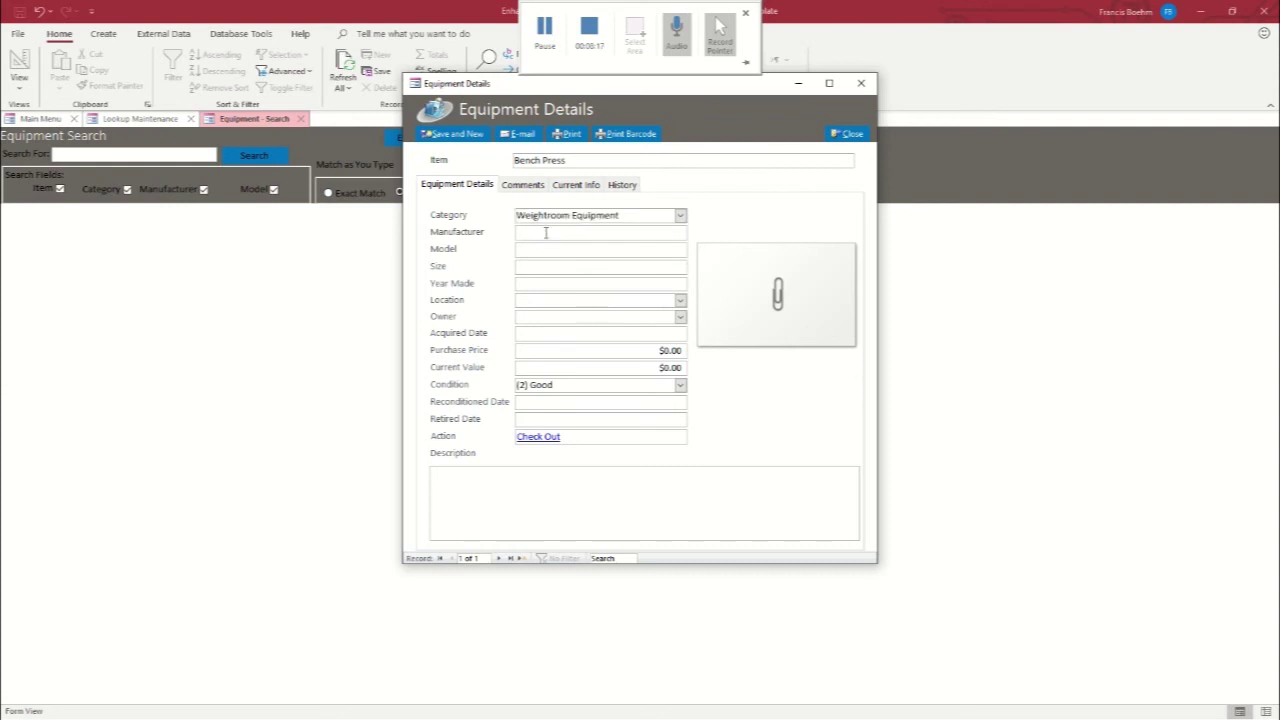
pyautogui.click(544, 248)
# Set the Bench Press location to Field House, pick its owner, and date it 11/13/2019
pyautogui.click(680, 302)
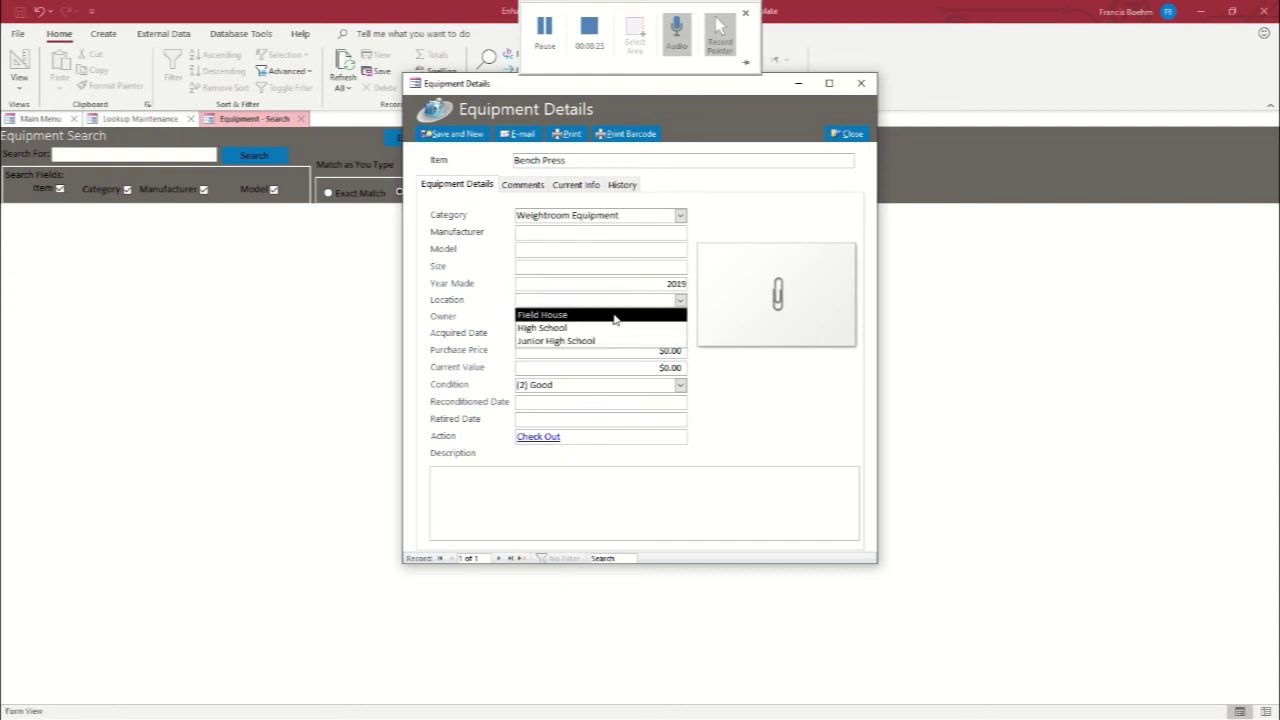
pyautogui.click(567, 314)
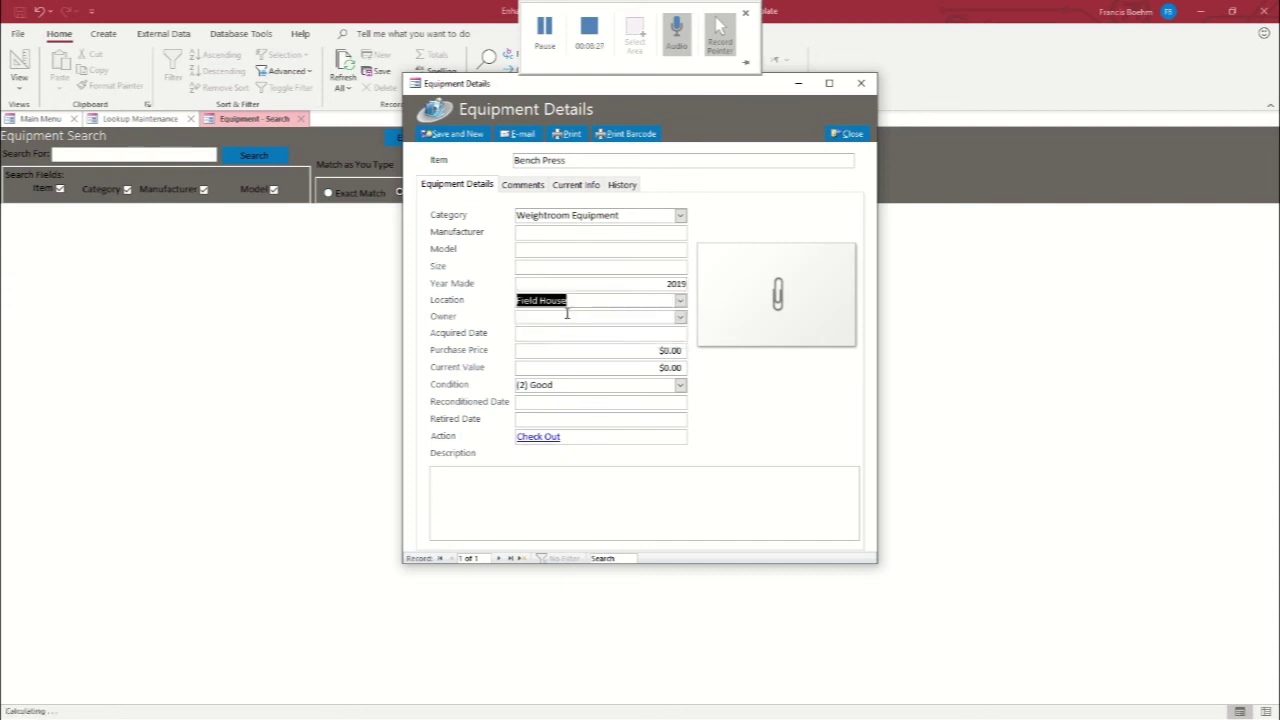
pyautogui.click(680, 317)
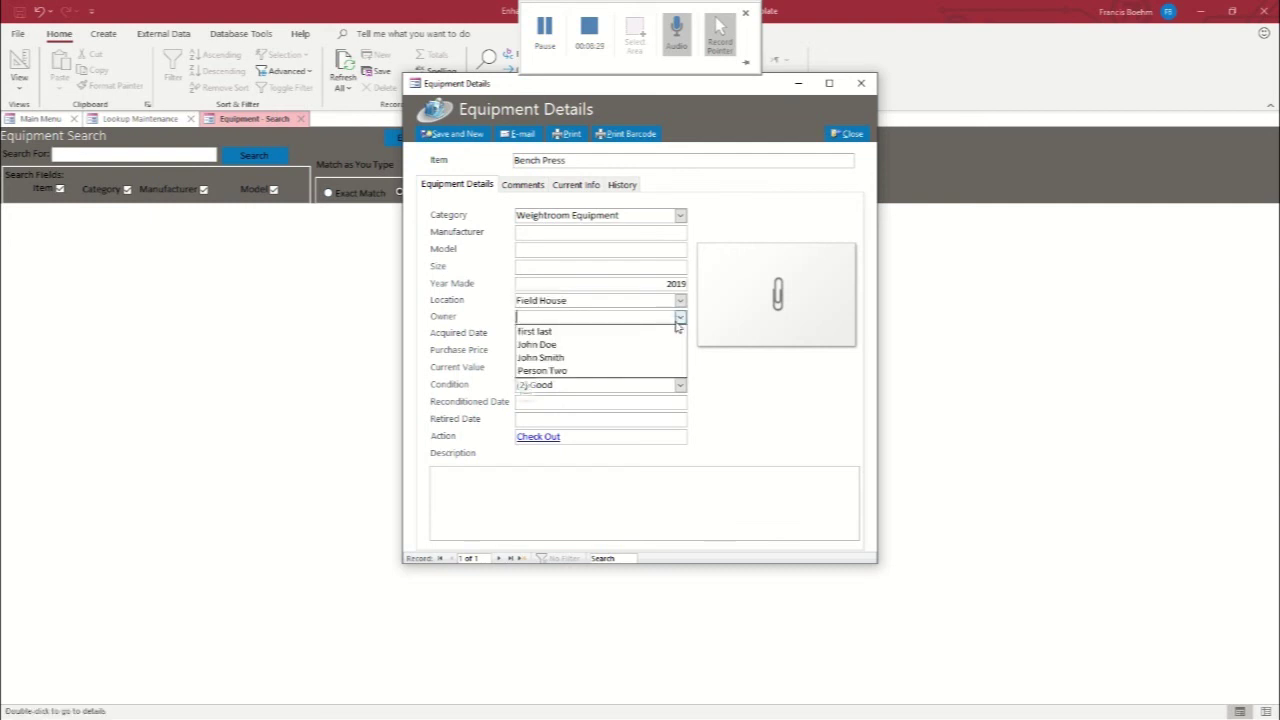
pyautogui.click(550, 345)
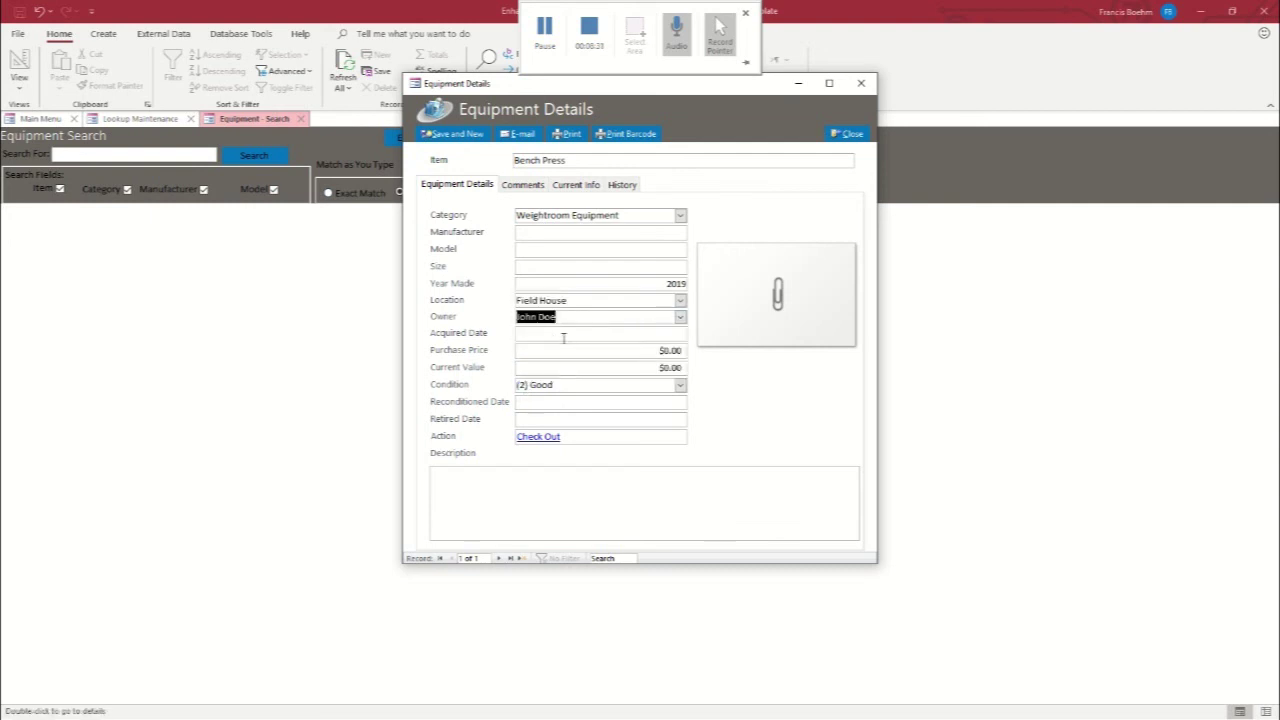
pyautogui.click(565, 336)
pyautogui.click(694, 332)
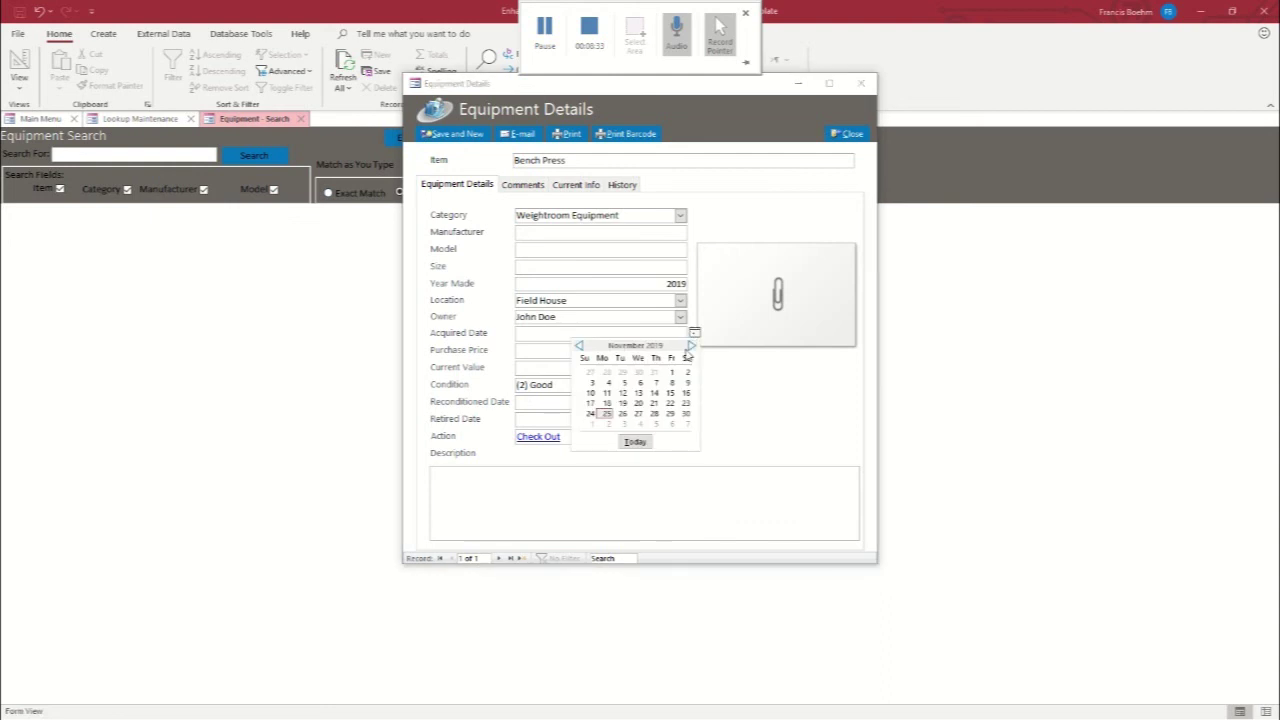
pyautogui.click(638, 393)
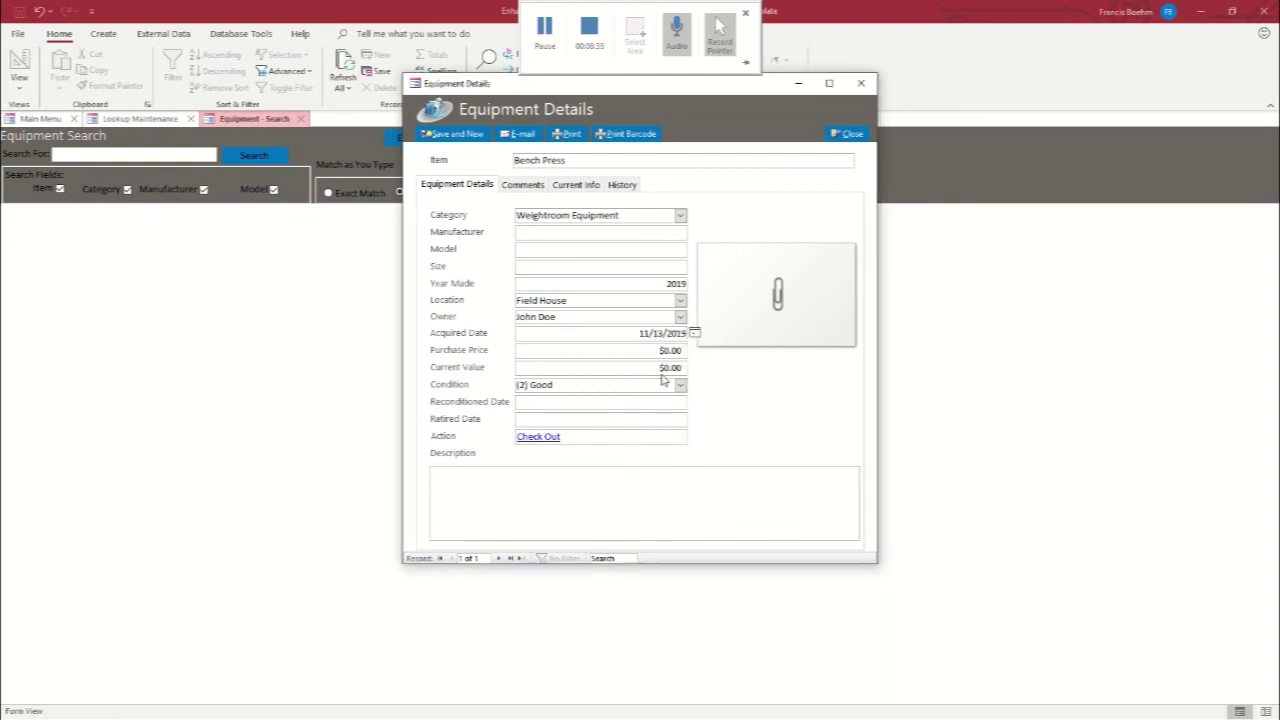
# Enter purchase price 250.00, current value 200.00, condition (1) Great, and close the details form
pyautogui.moveTo(656, 350); pyautogui.dragTo(705, 355)
pyautogui.write('250.00')
pyautogui.press('Tab')
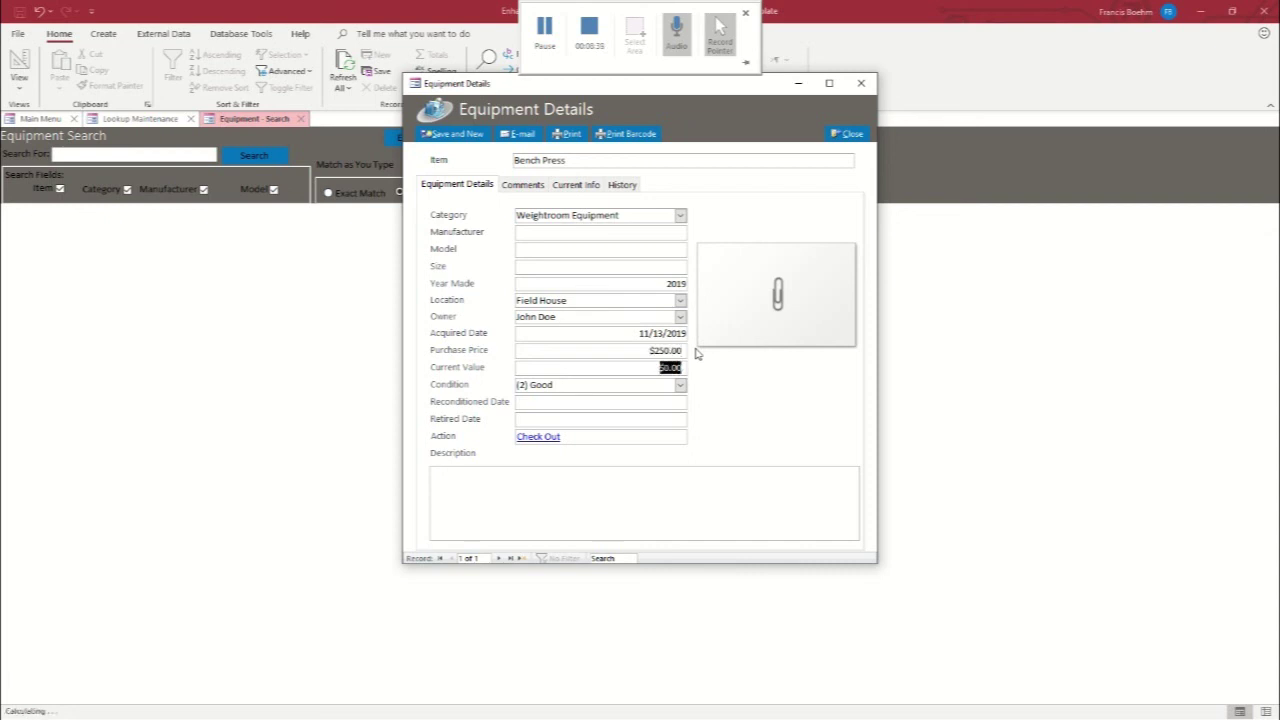
pyautogui.write('200.00')
pyautogui.click(680, 385)
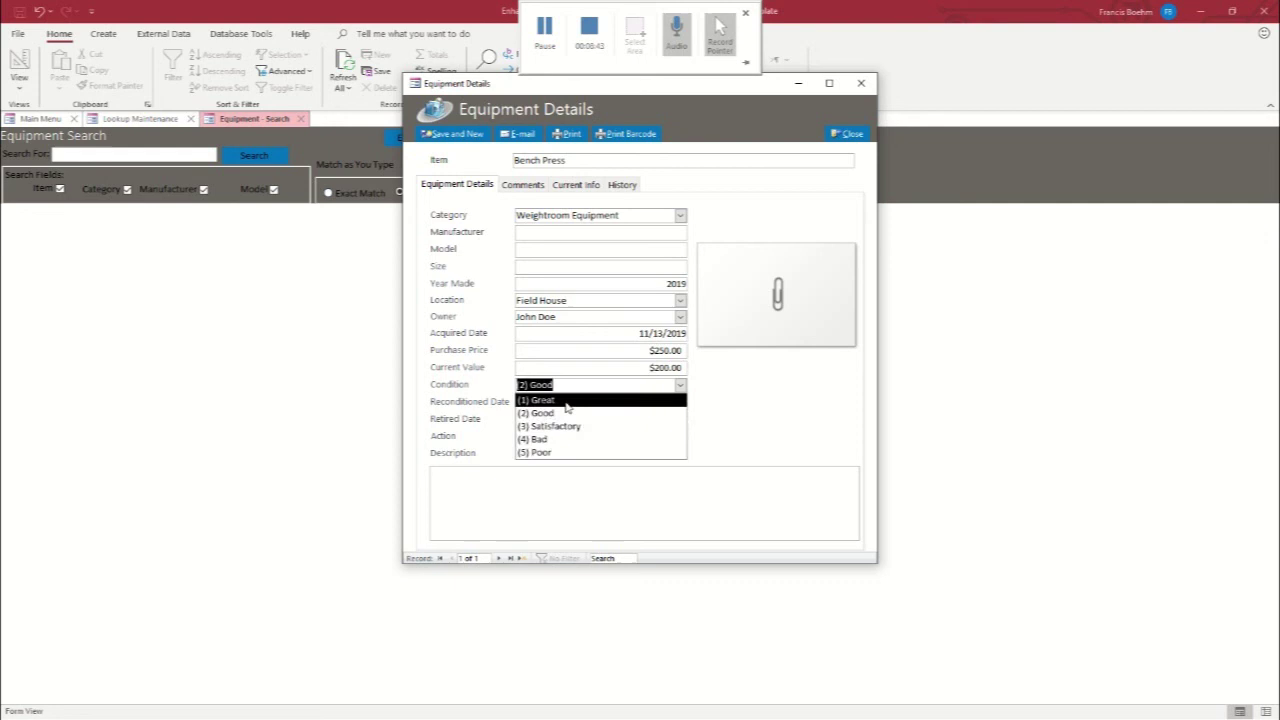
pyautogui.click(570, 402)
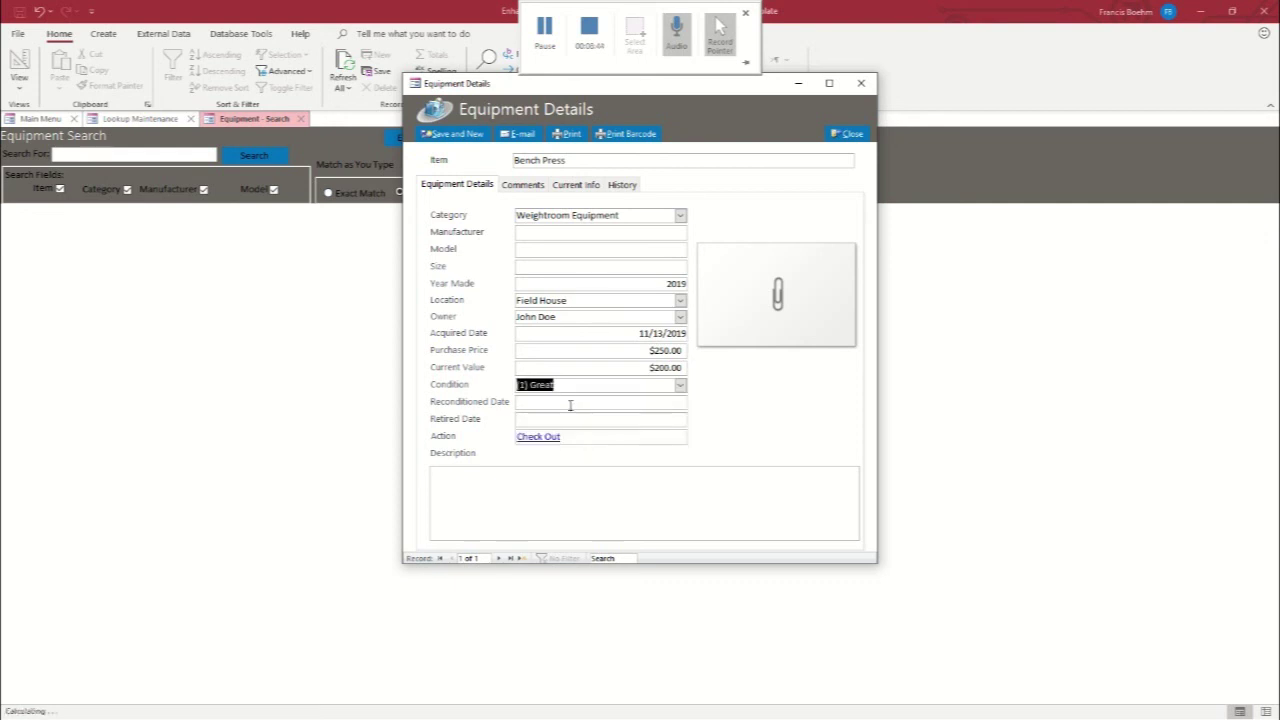
pyautogui.click(845, 135)
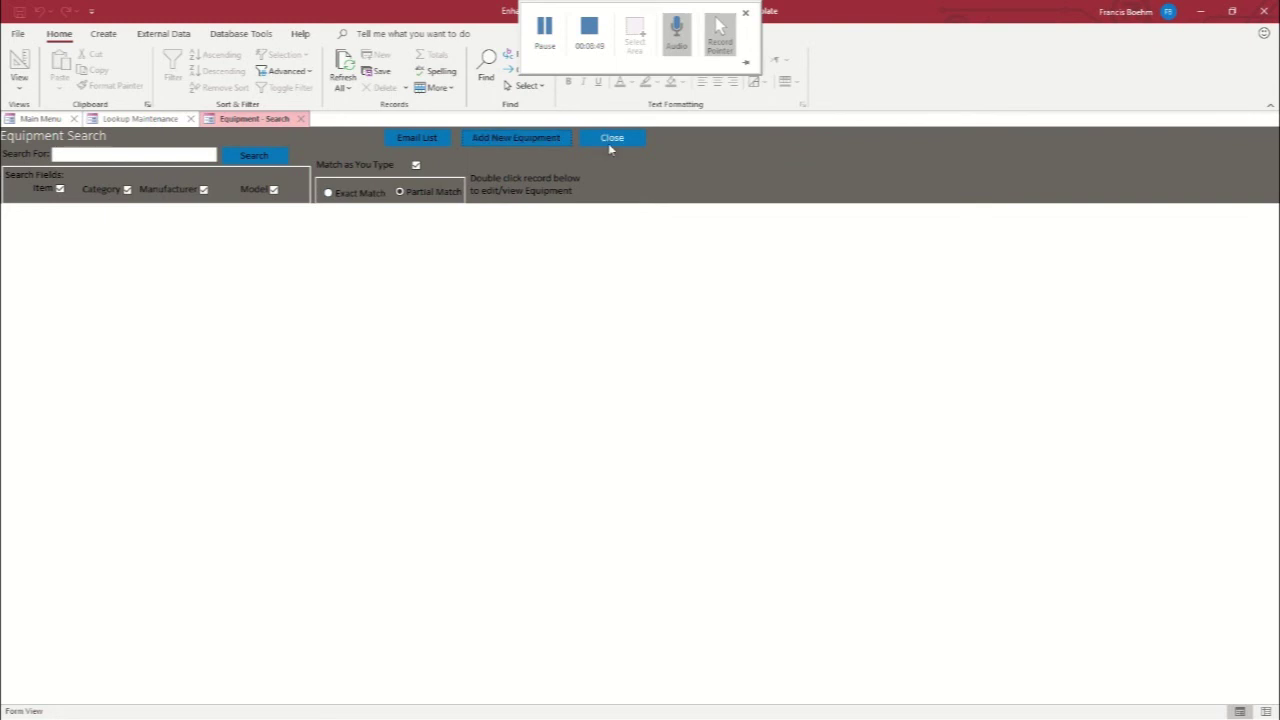
# Preview the Equipment Details report to confirm the Bench Press, then close the open forms
pyautogui.click(610, 140)
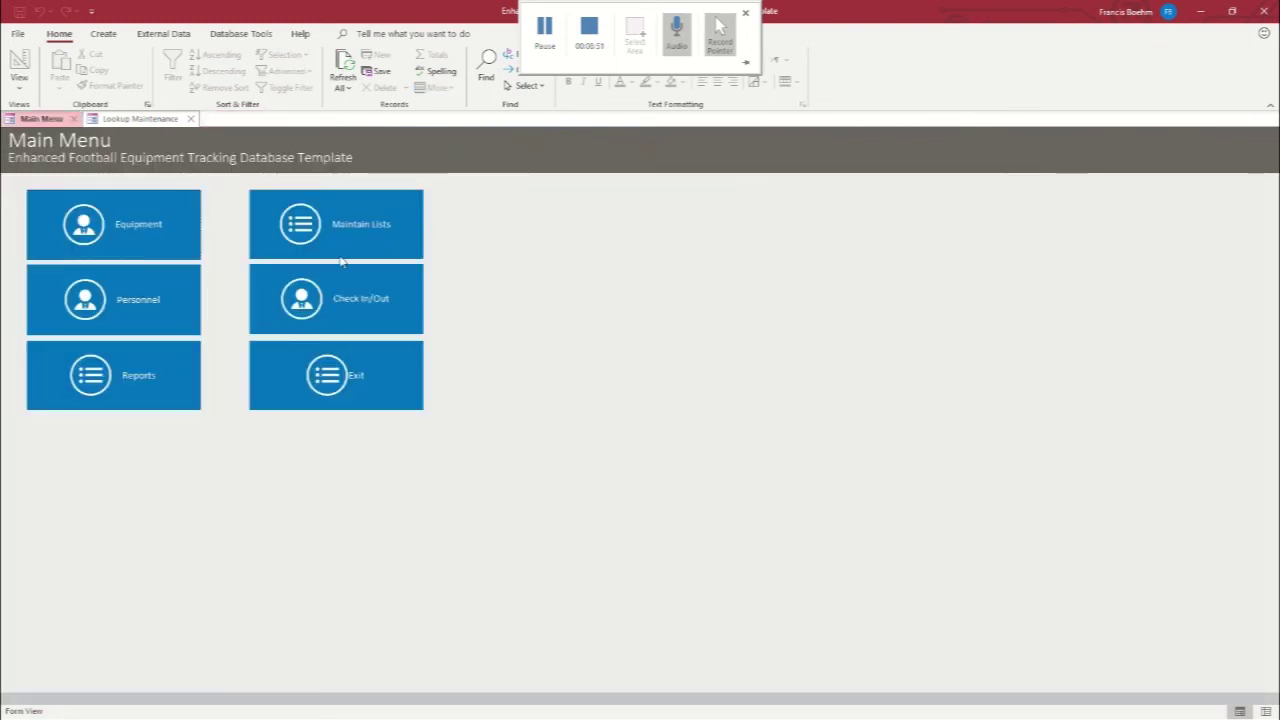
pyautogui.click(115, 380)
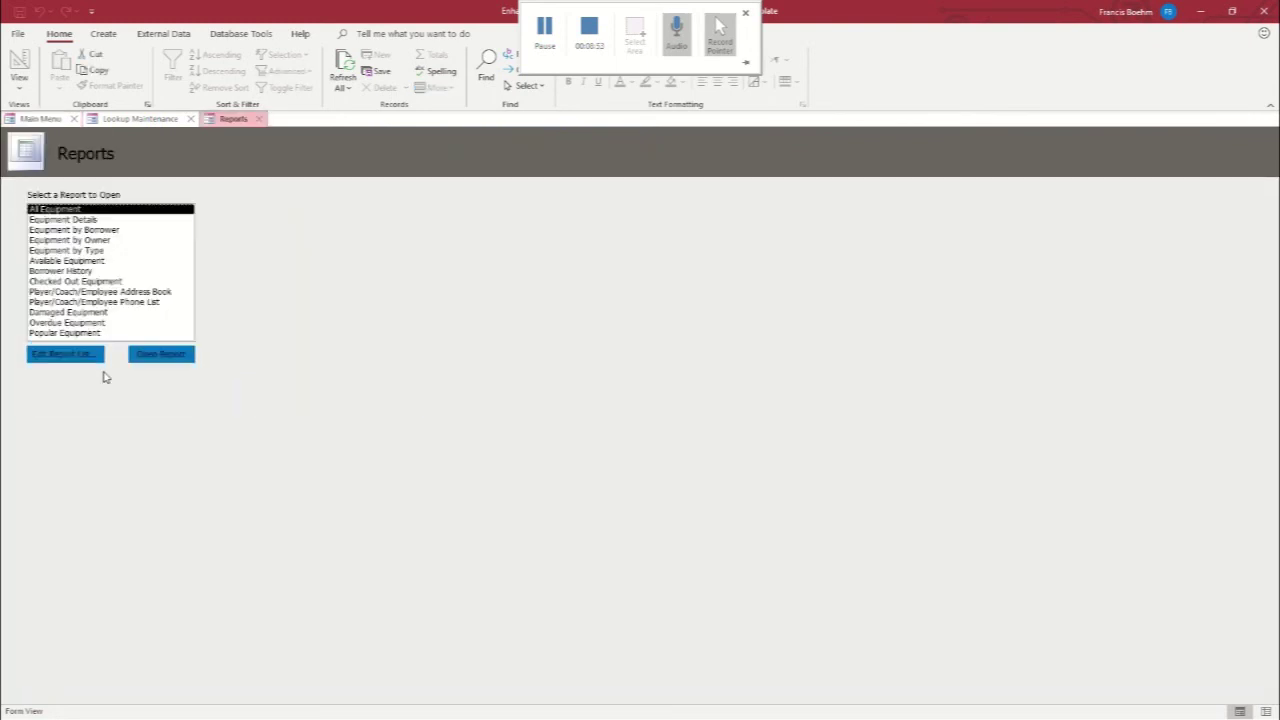
pyautogui.doubleClick(45, 220)
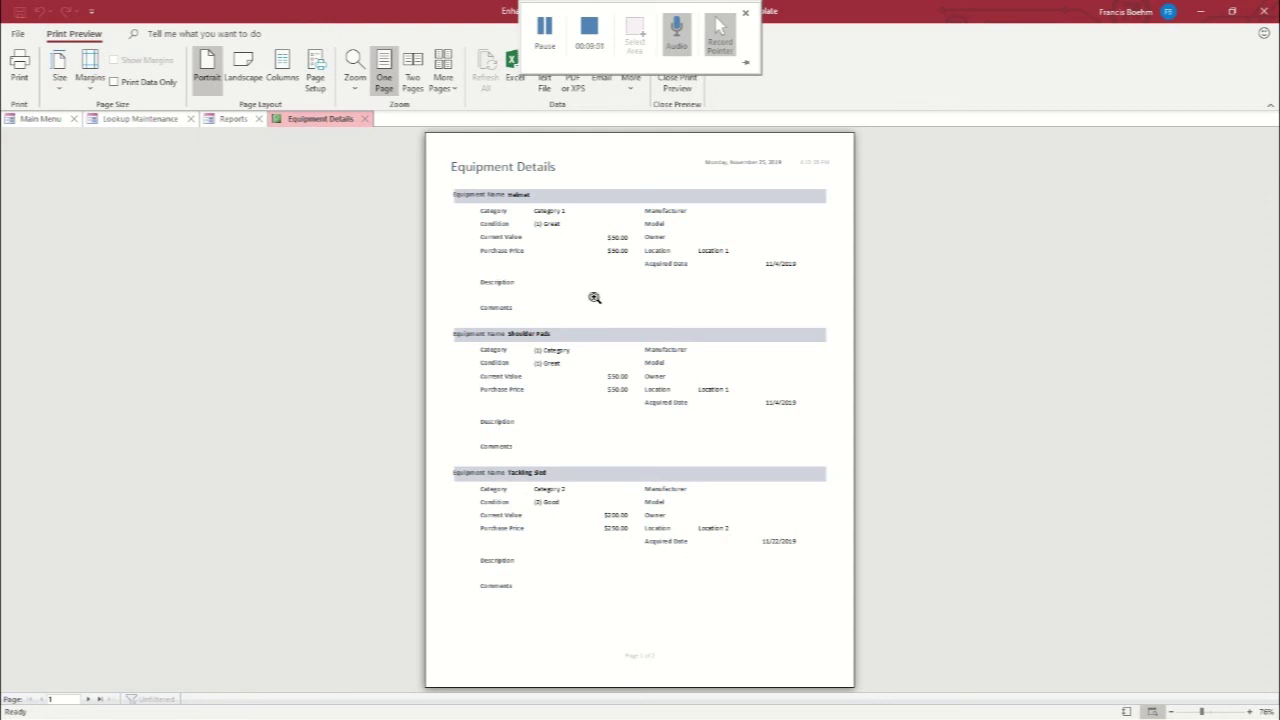
pyautogui.scroll(-3, 510, 377)
pyautogui.scroll(3, 508, 372)
pyautogui.click(365, 119)
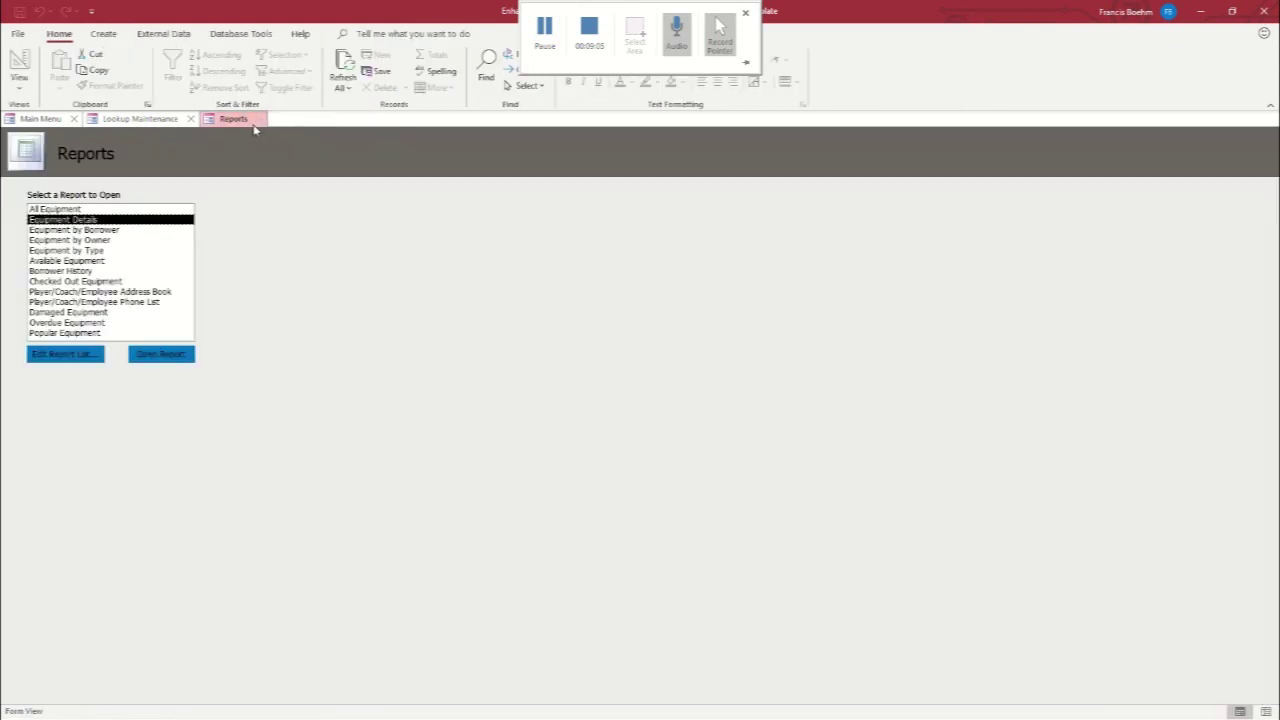
pyautogui.click(259, 120)
pyautogui.click(190, 119)
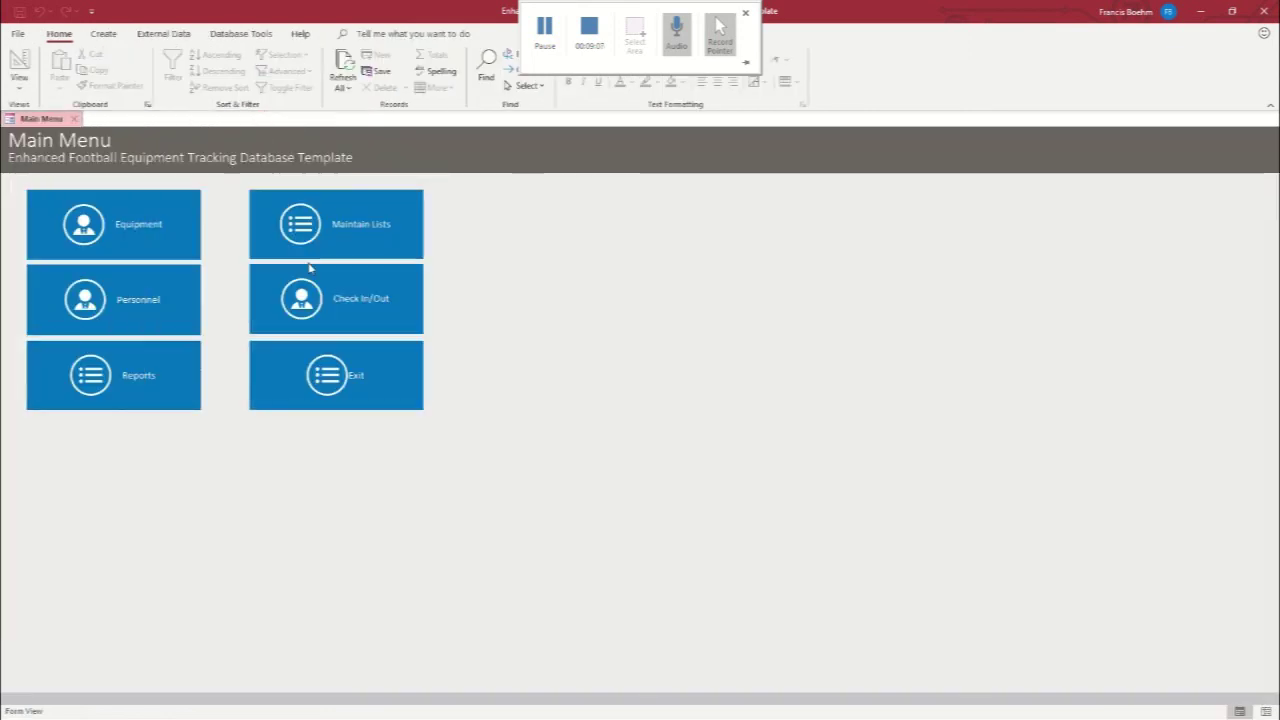
# Preview the All Equipment report showing Bench Press at Field House, then close it
pyautogui.click(150, 393)
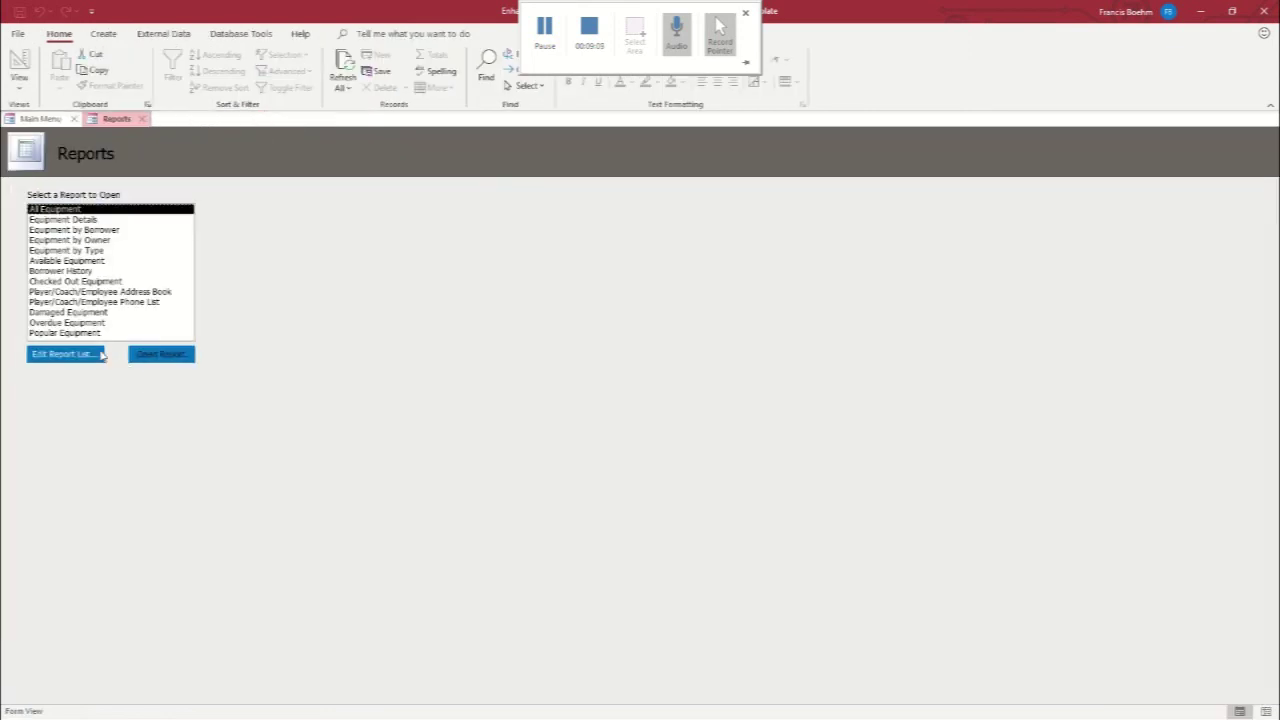
pyautogui.doubleClick(51, 211)
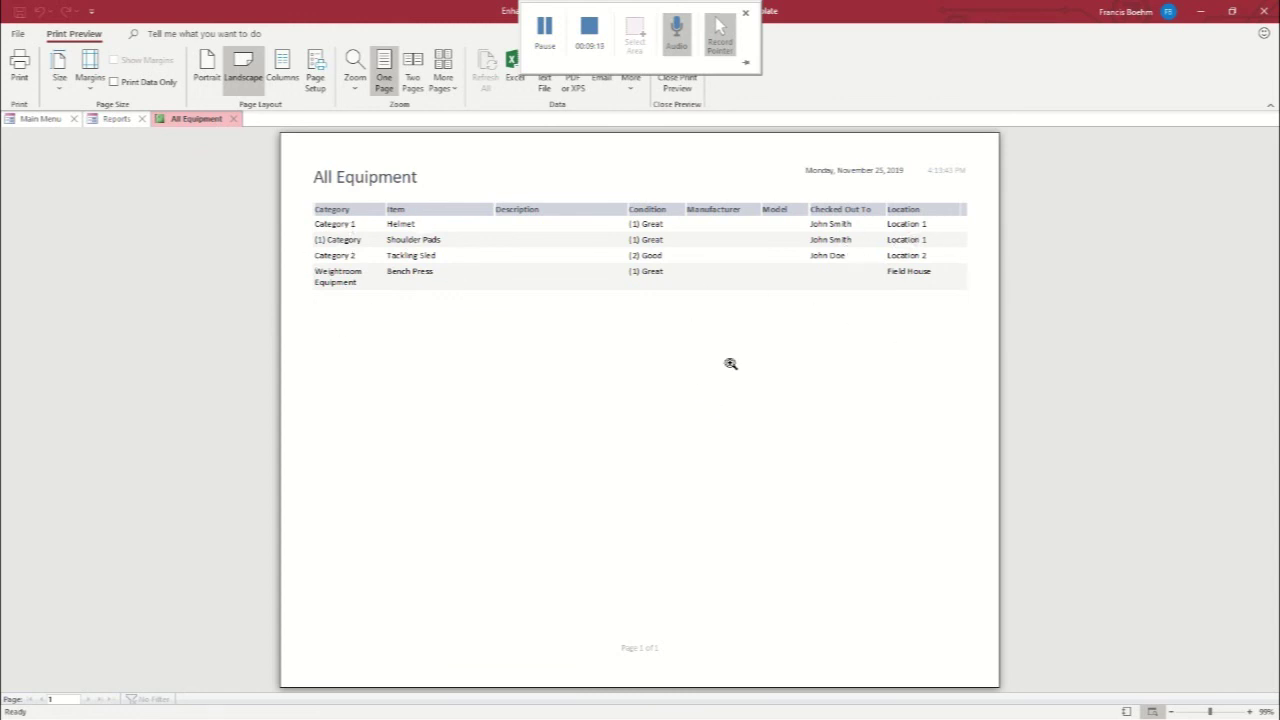
pyautogui.click(233, 118)
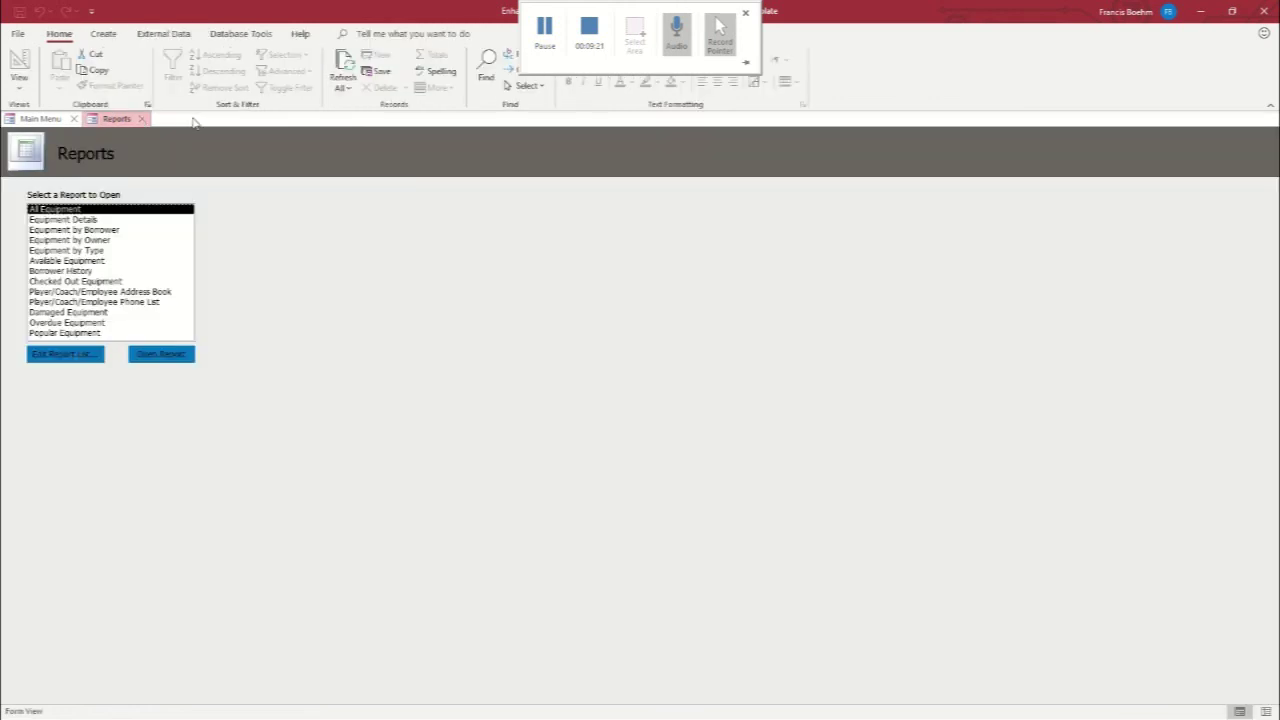
pyautogui.click(142, 119)
# Check out the Bench Press to personnel record 3 in the Check In/Out form
pyautogui.click(331, 294)
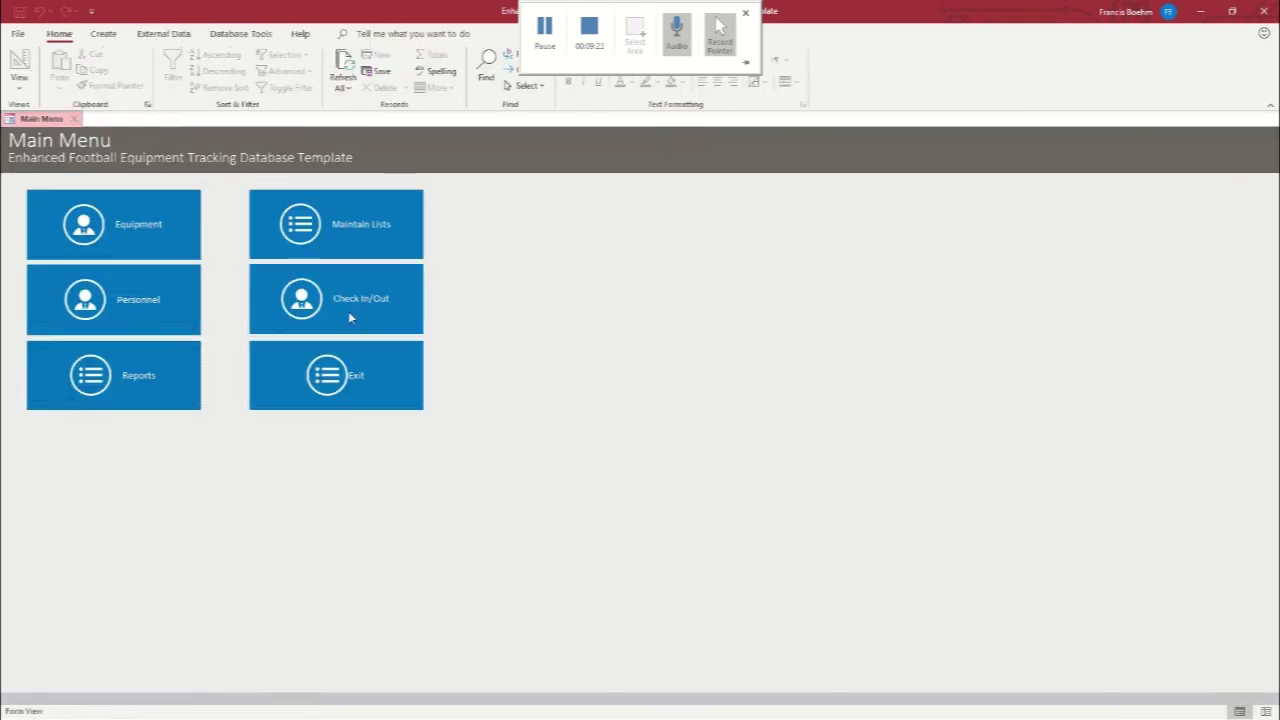
pyautogui.click(752, 211)
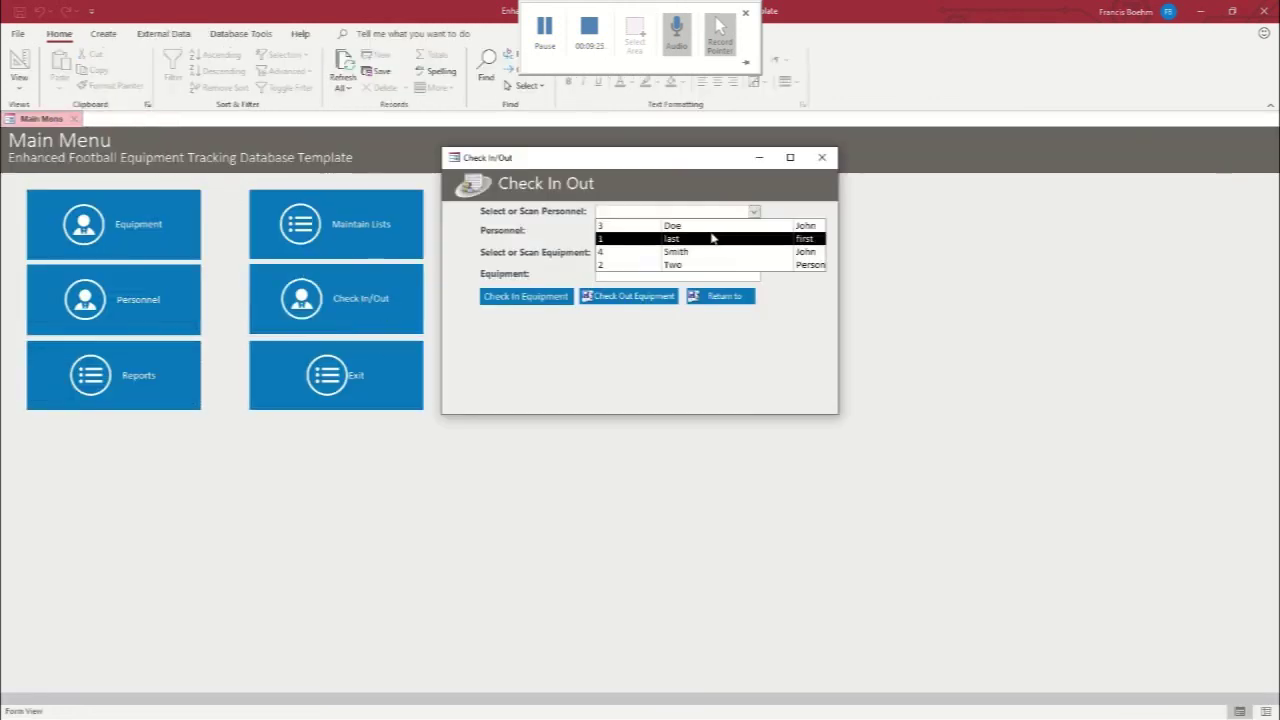
pyautogui.click(706, 233)
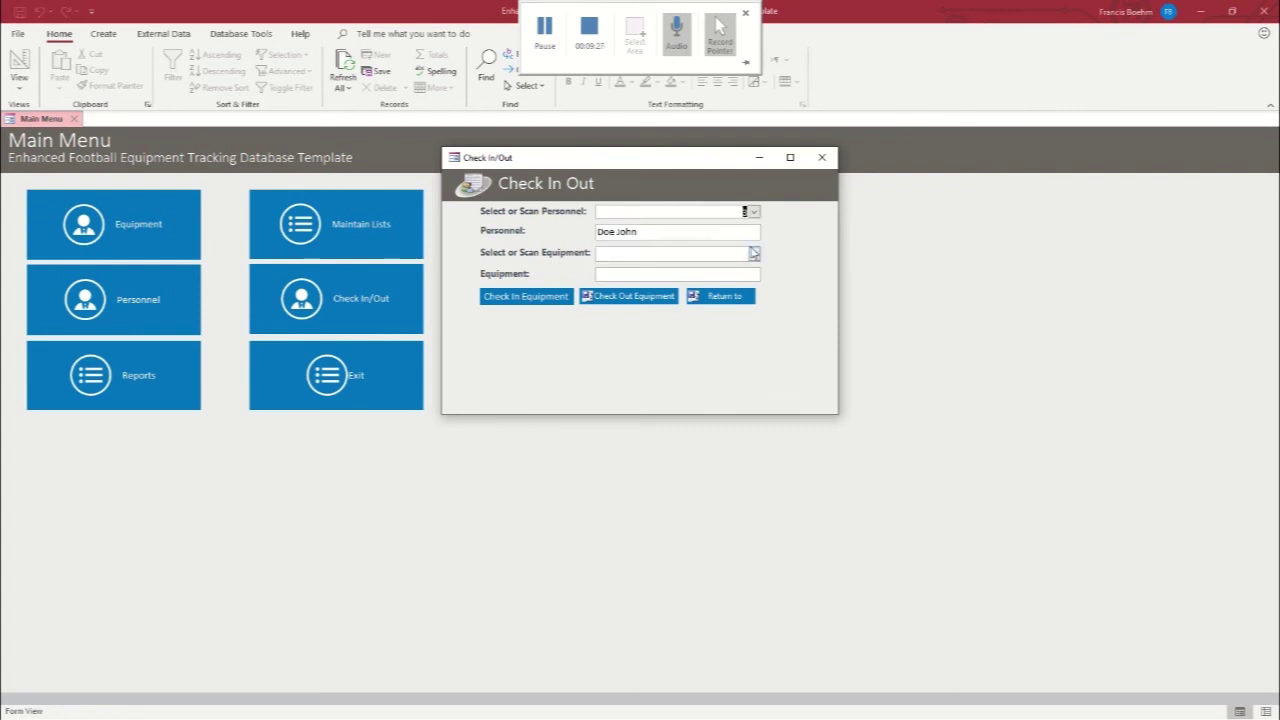
pyautogui.click(754, 254)
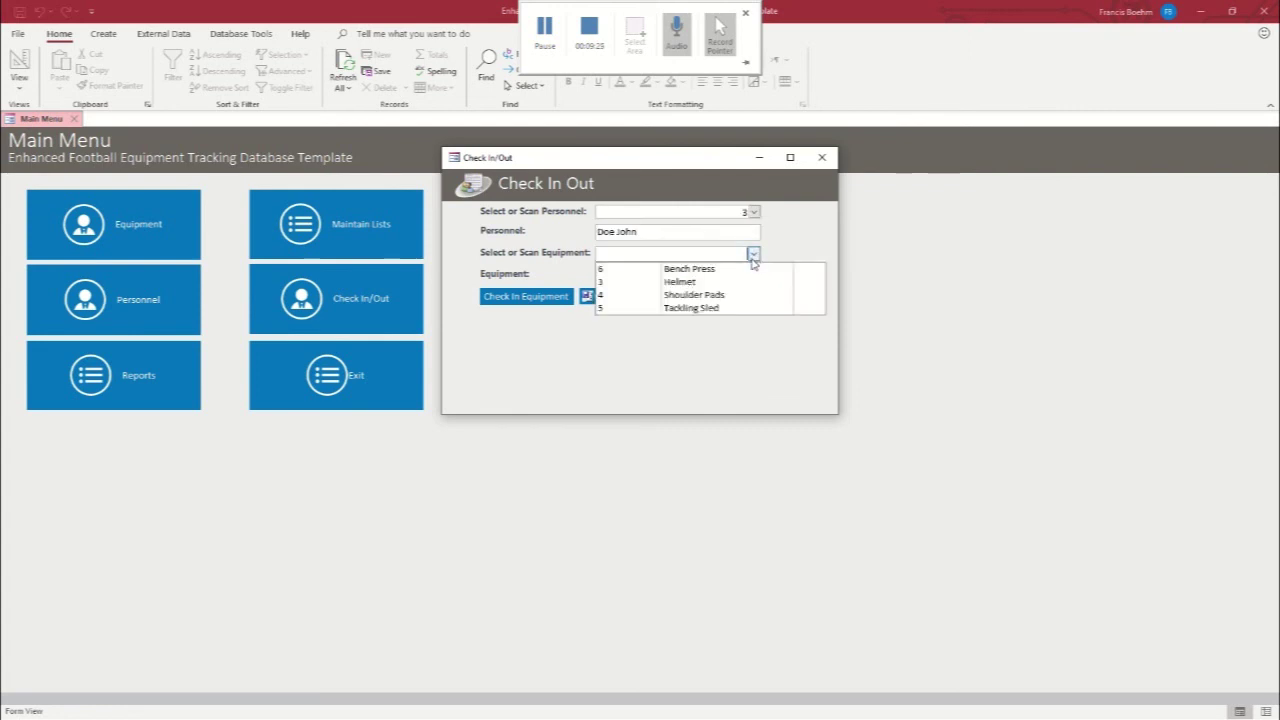
pyautogui.click(725, 267)
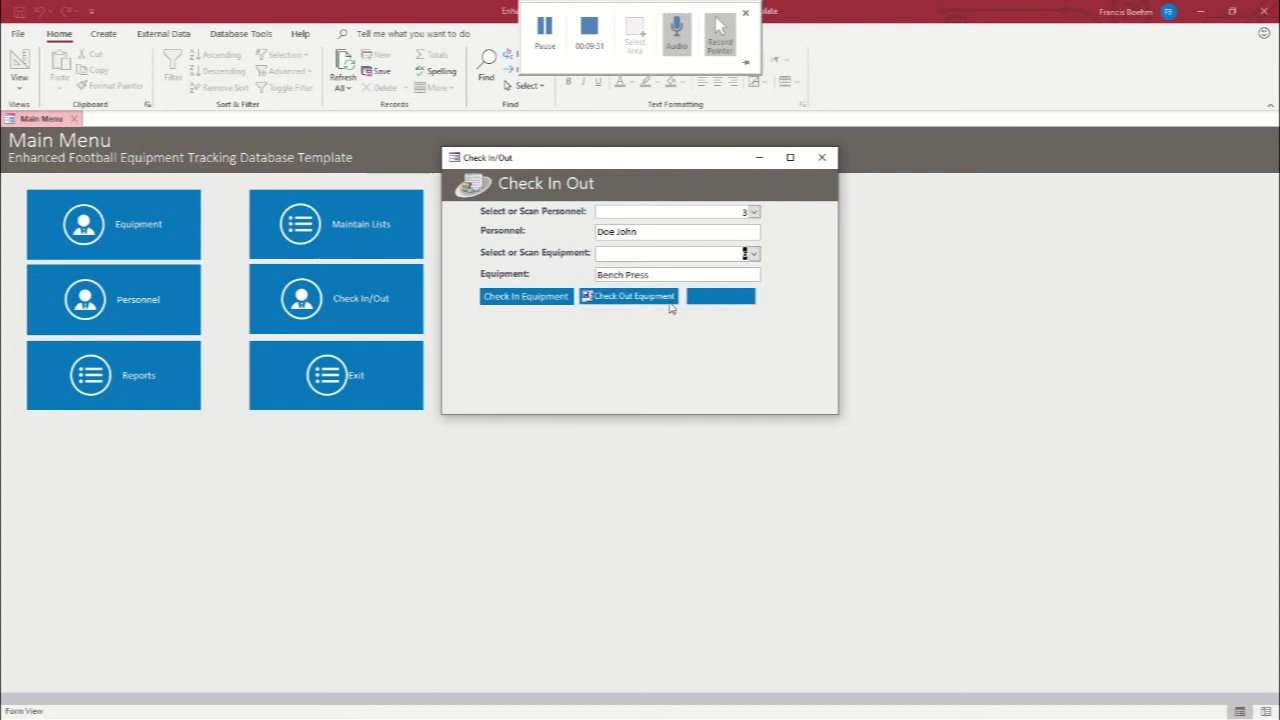
pyautogui.click(615, 298)
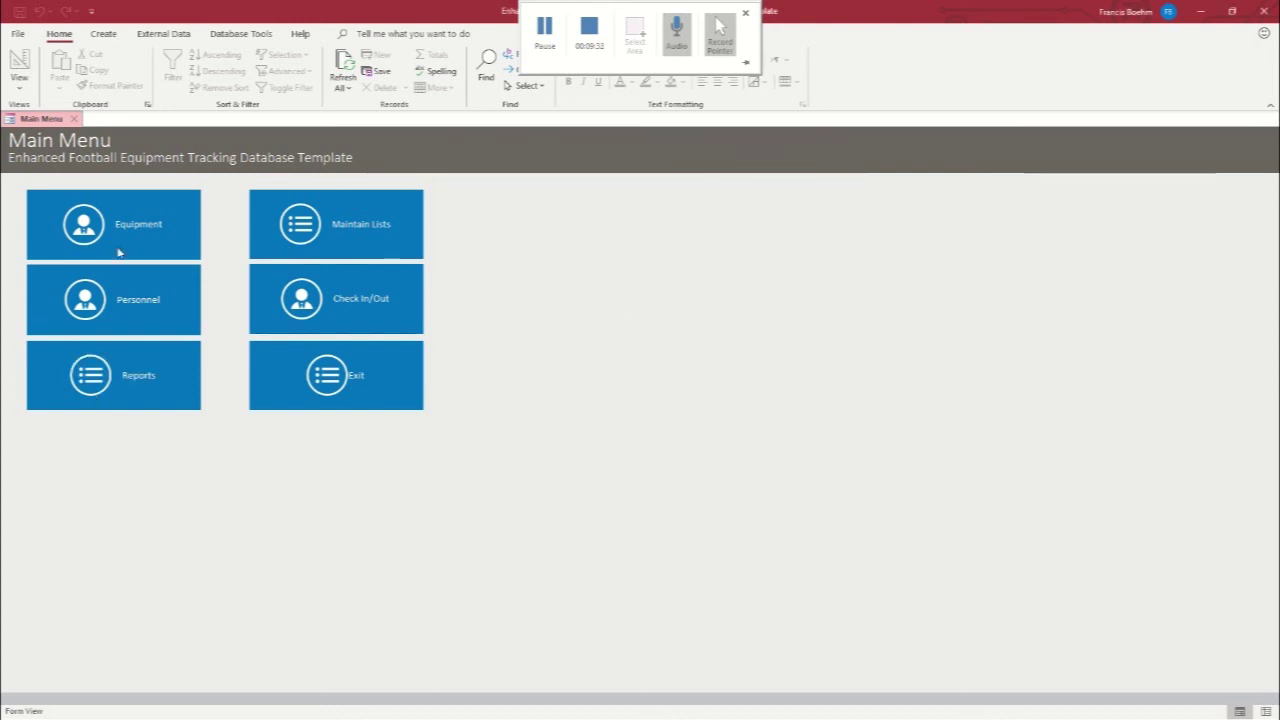
pyautogui.click(122, 397)
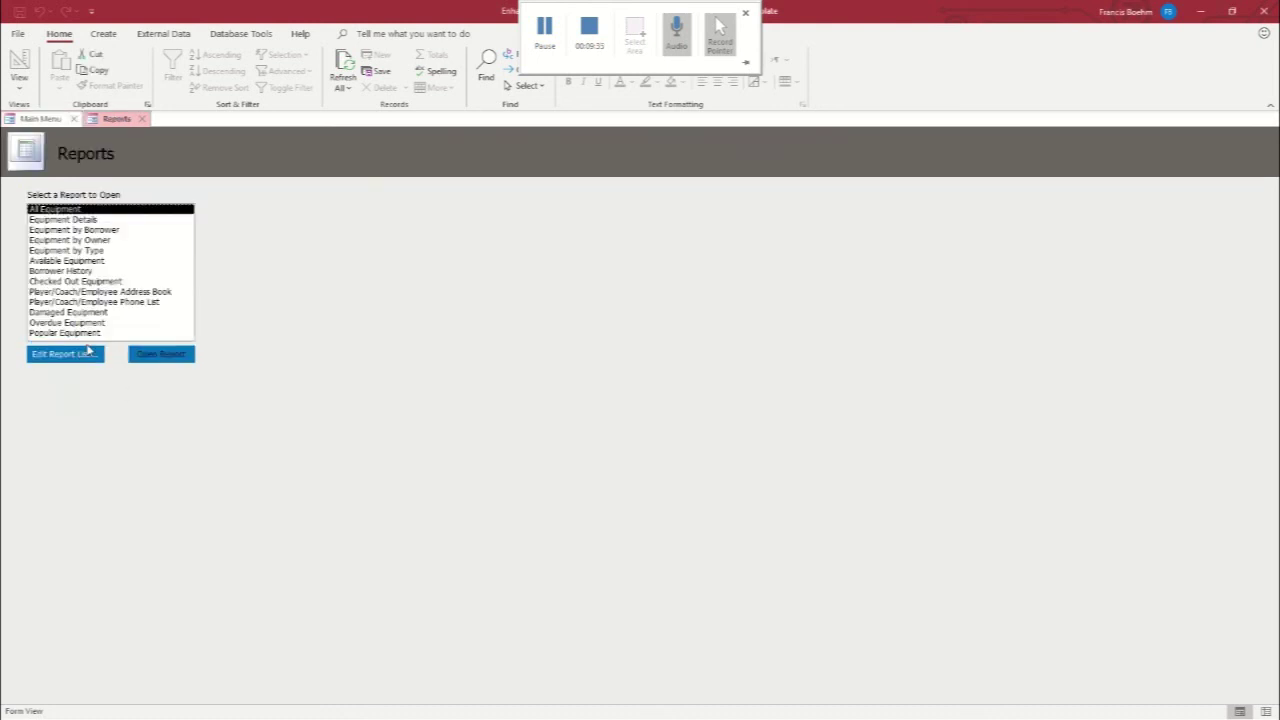
pyautogui.click(85, 230)
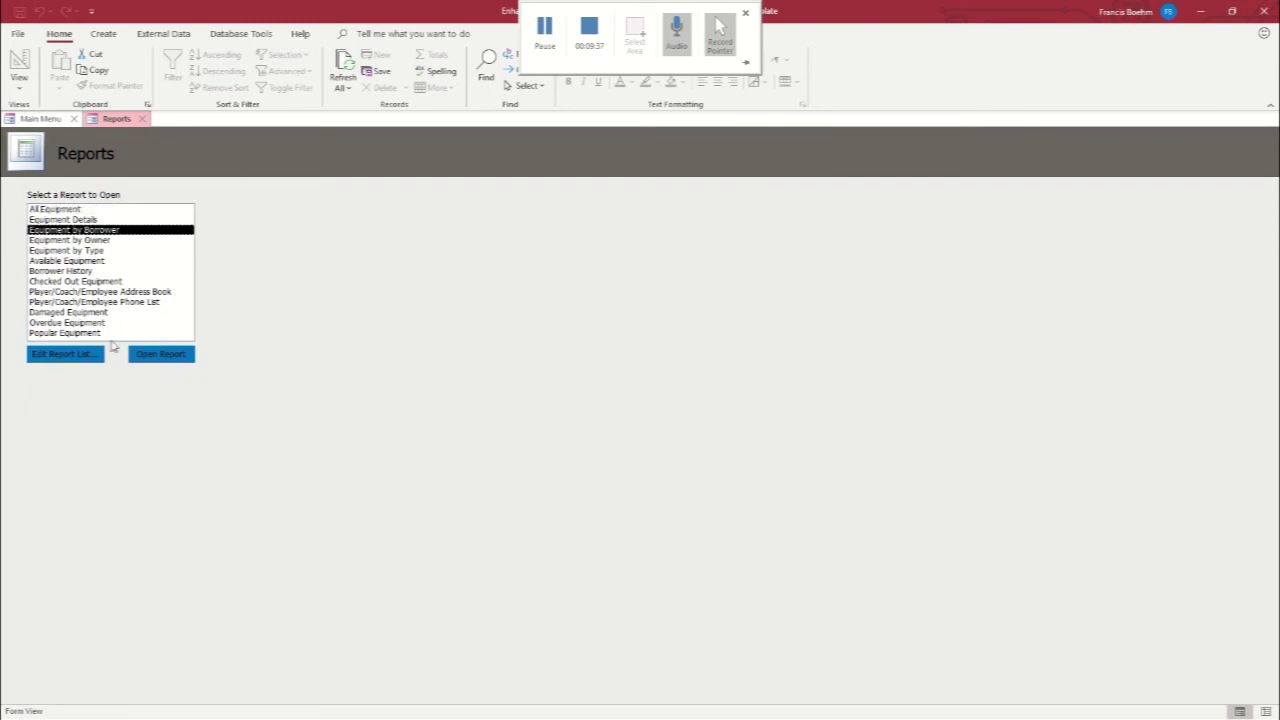
pyautogui.click(167, 353)
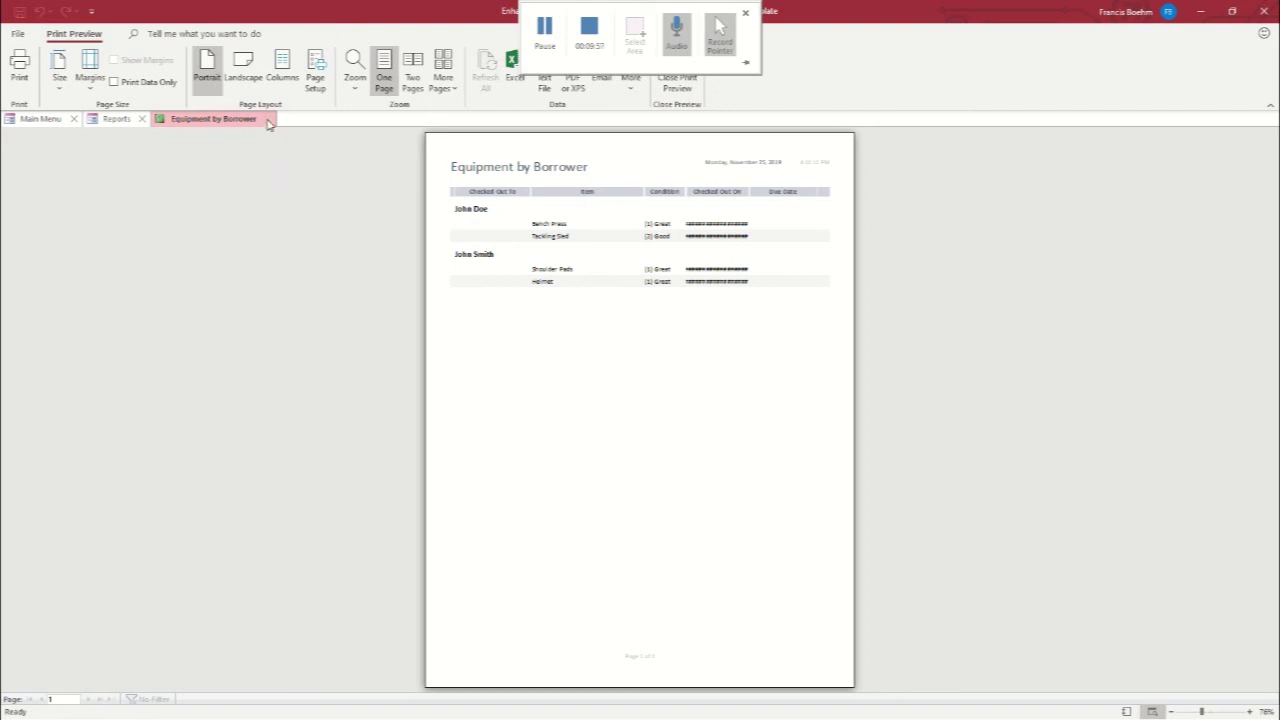
pyautogui.click(268, 121)
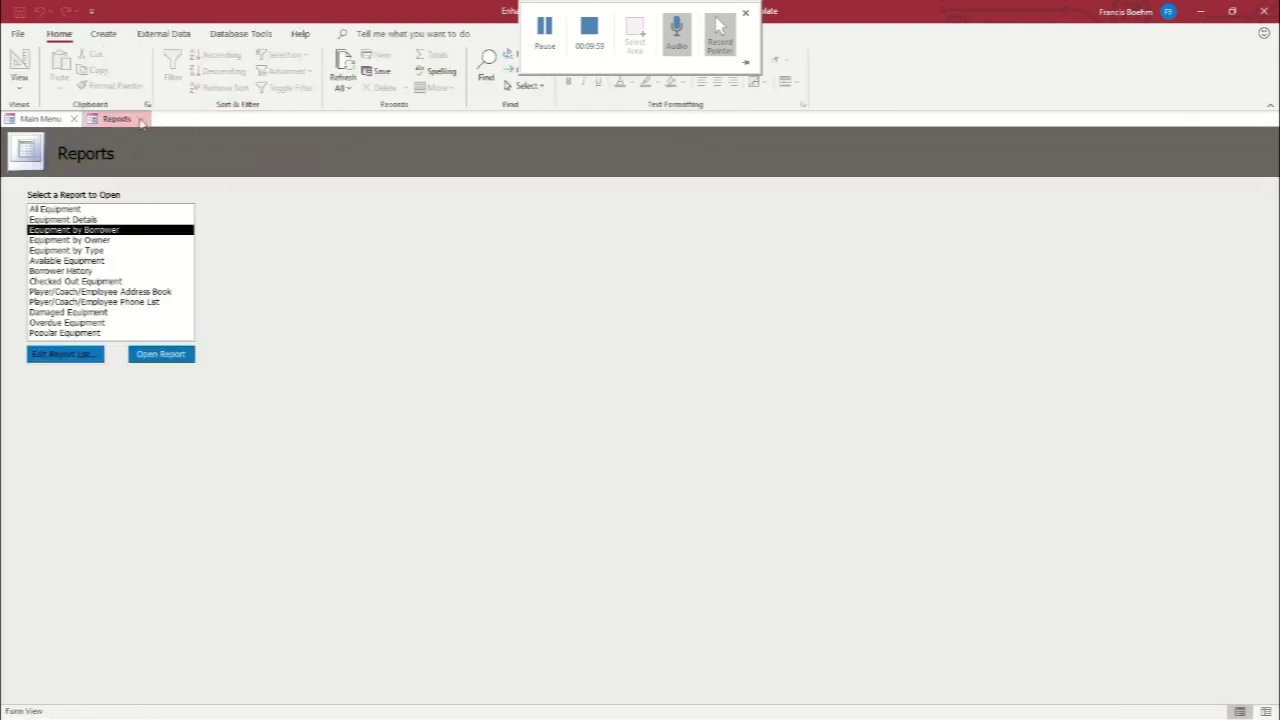
pyautogui.click(141, 121)
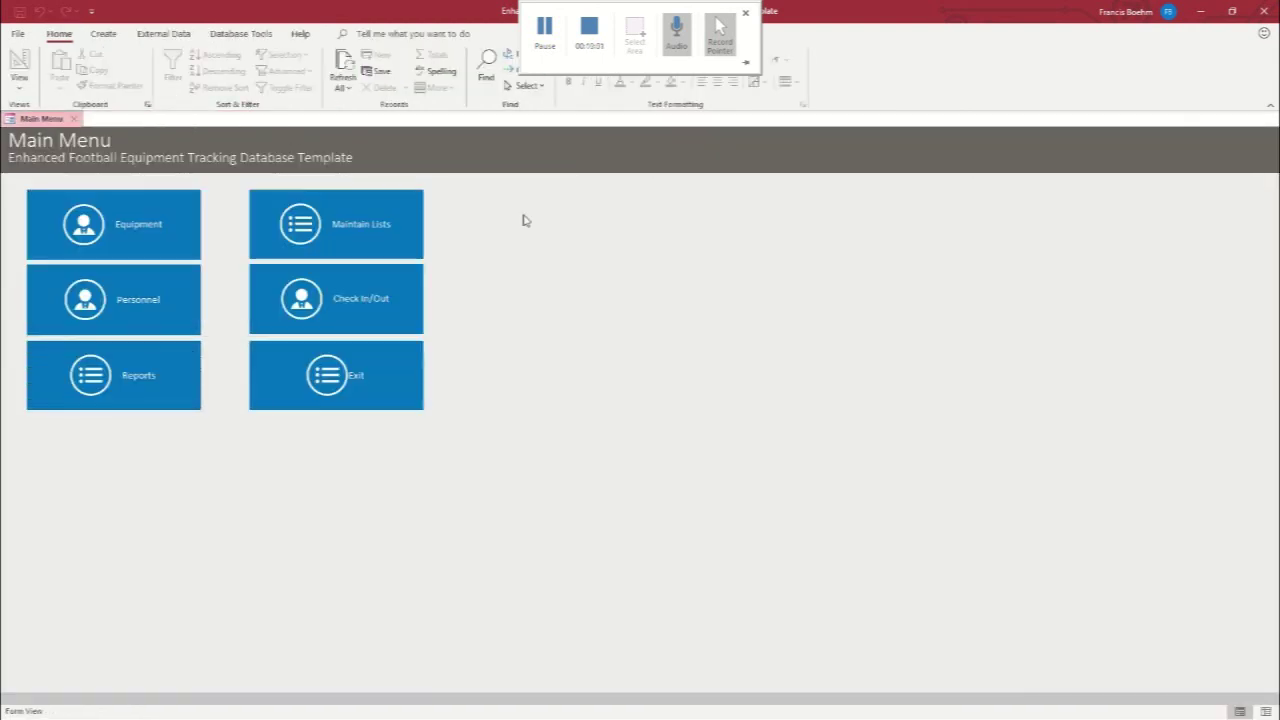